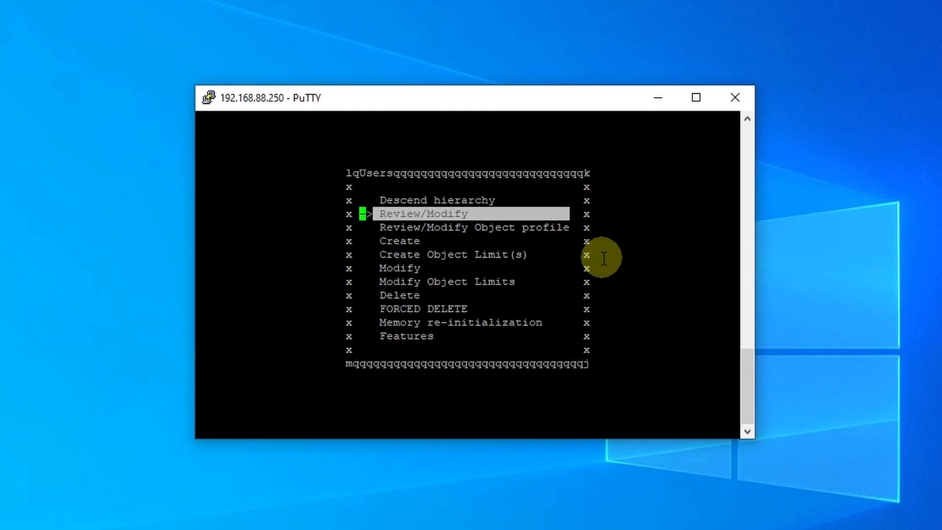
- List all existing Users instances, look through their directory numbers, and return to the object list
key(Return)
key(Return)
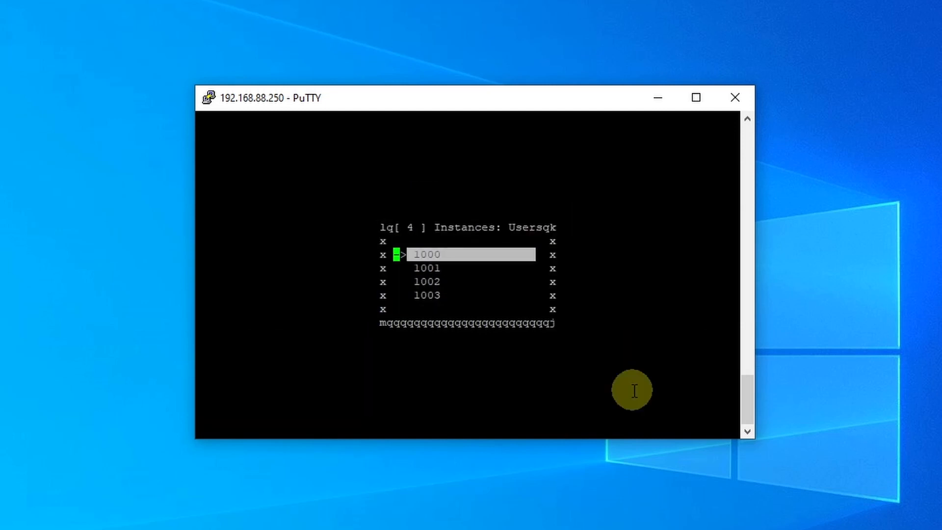
key(Down)
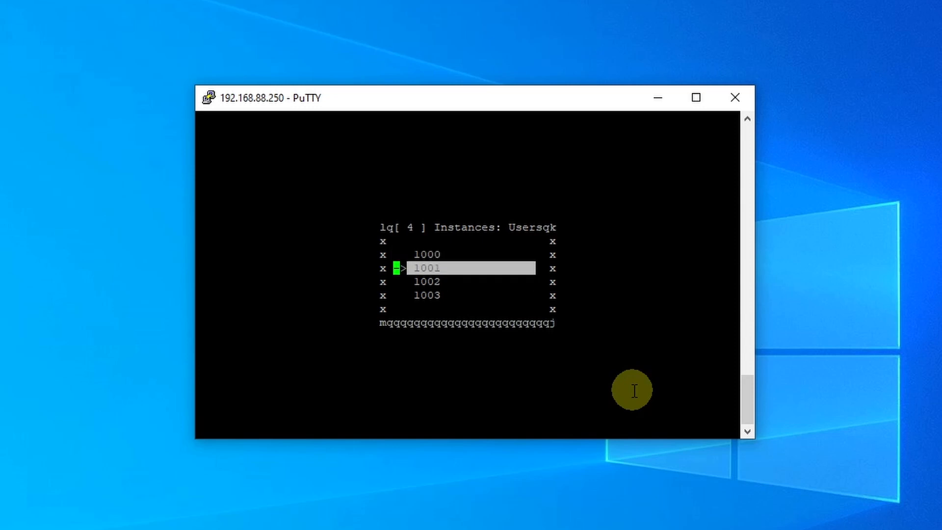
key(Down)
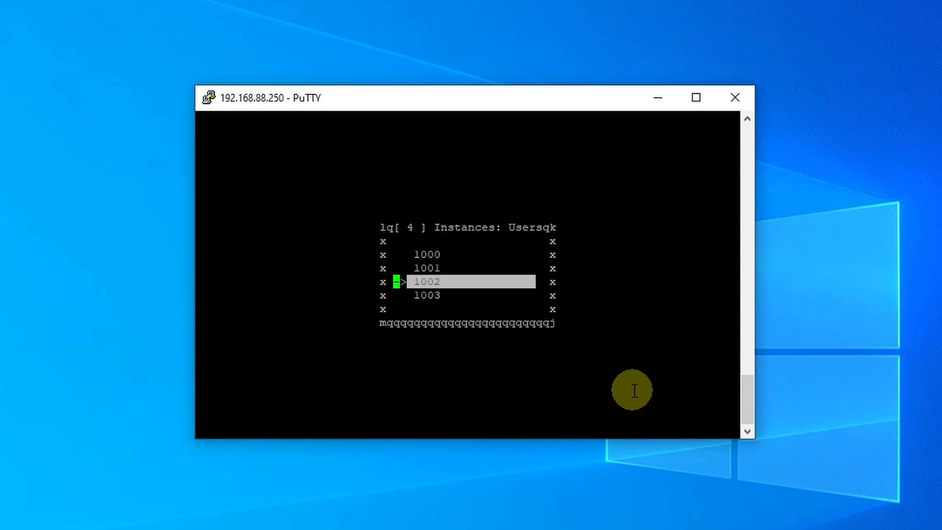
key(Return)
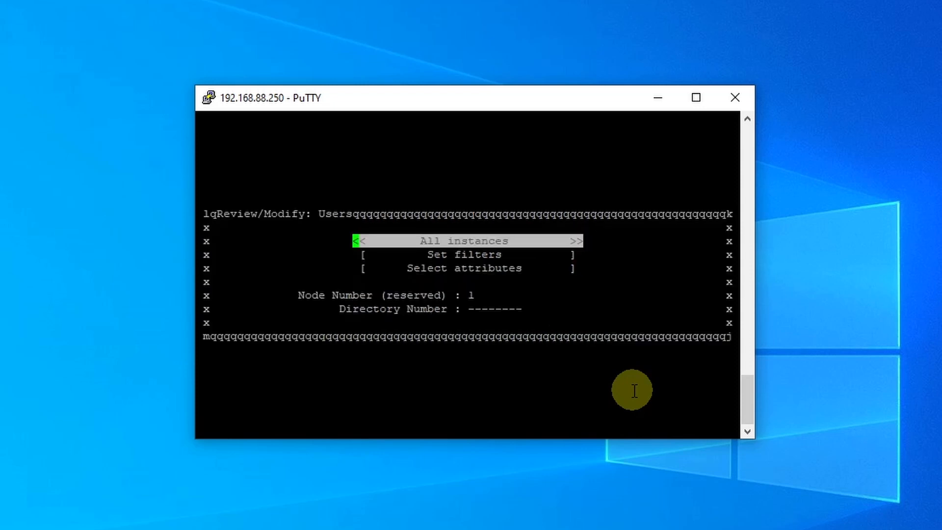
key(Escape)
key(Escape)
key(Down)
key(Up)
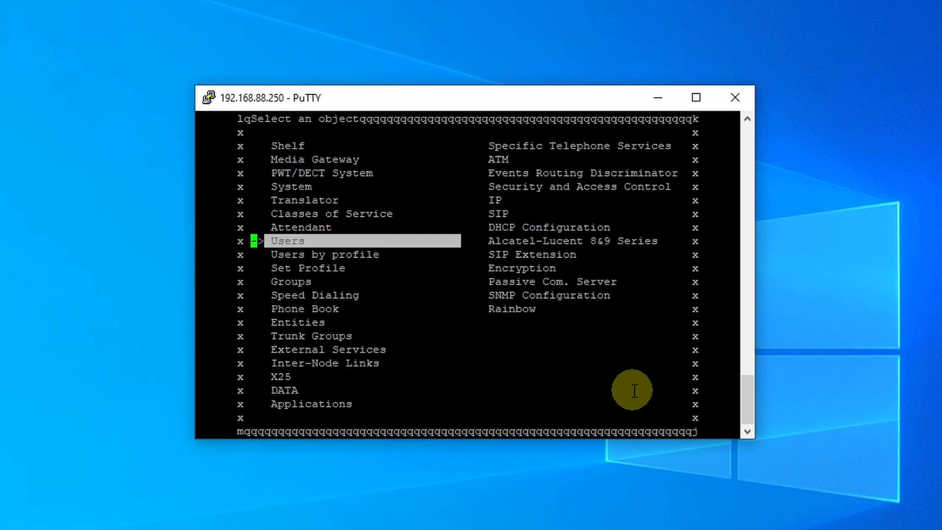
- Descend the Users hierarchy to Dynamic State User and open its Review/Modify form
key(Return)
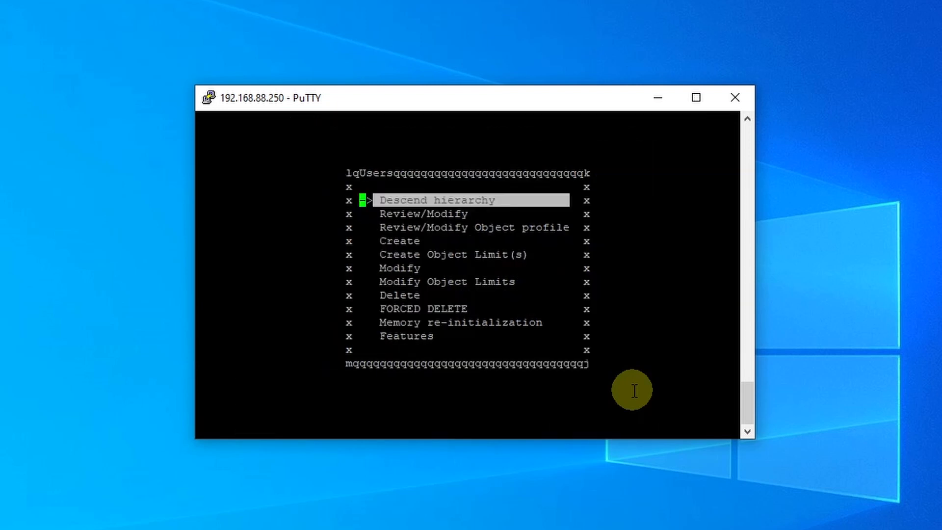
key(Down)
key(Up)
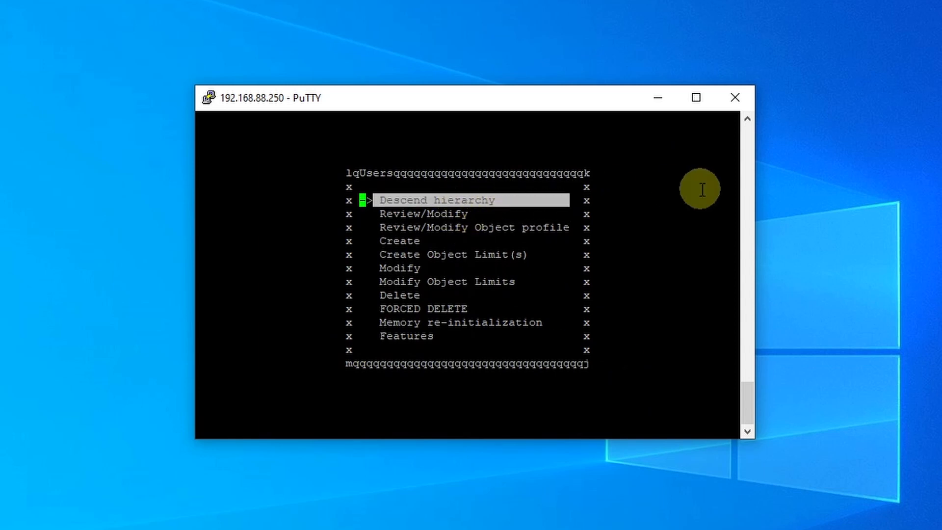
key(Return)
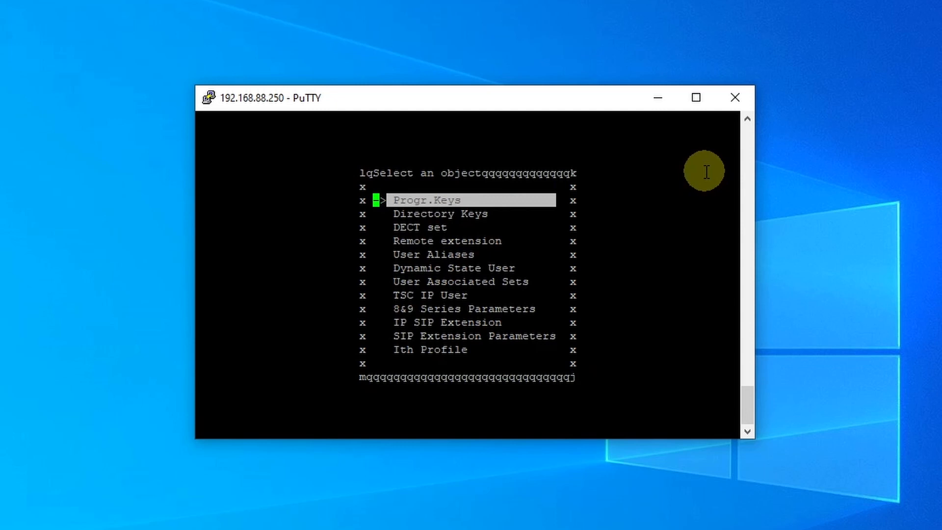
key(Down)
key(Down)
key(Down)
key(Down)
key(Down)
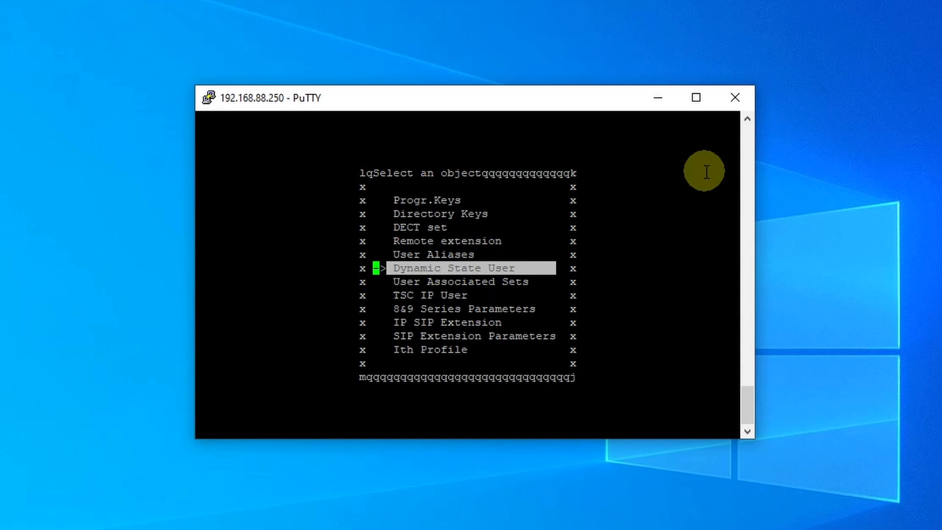
key(Return)
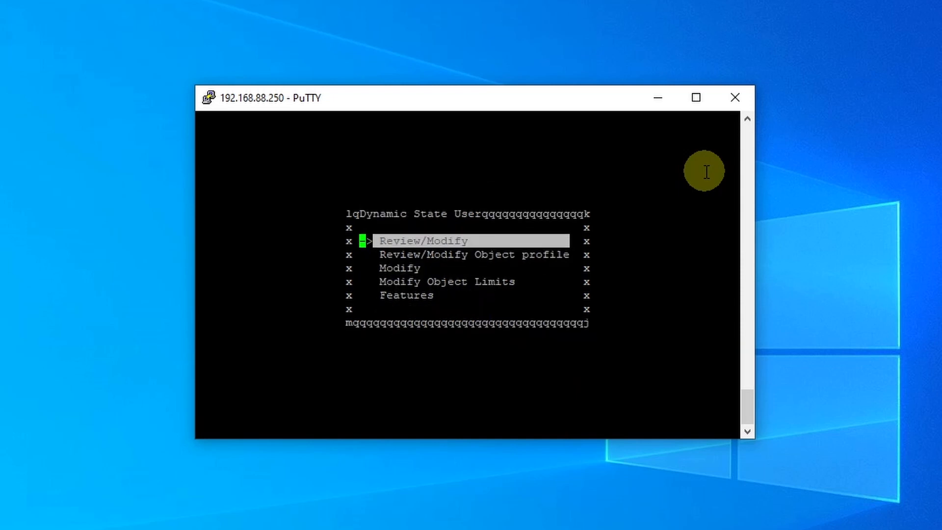
key(Return)
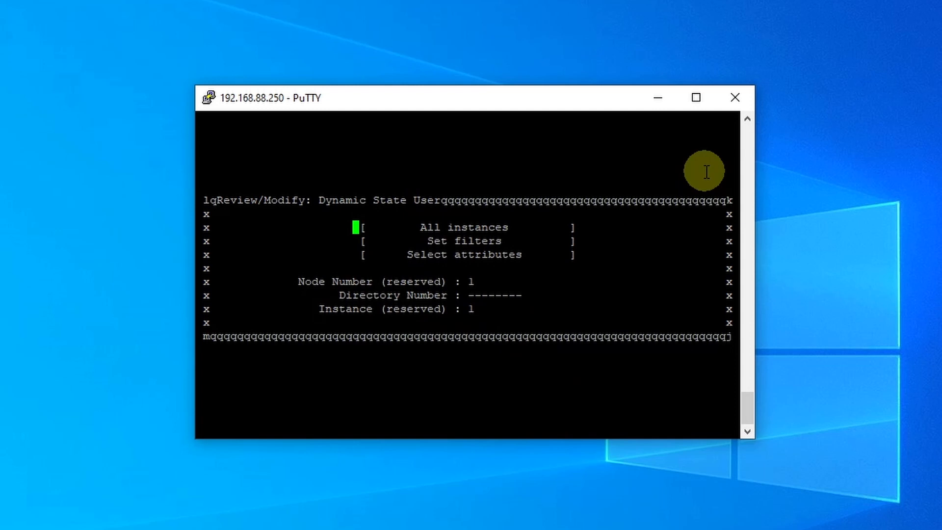
- Retrieve the Dynamic State User record for directory number 1001
key(Return)
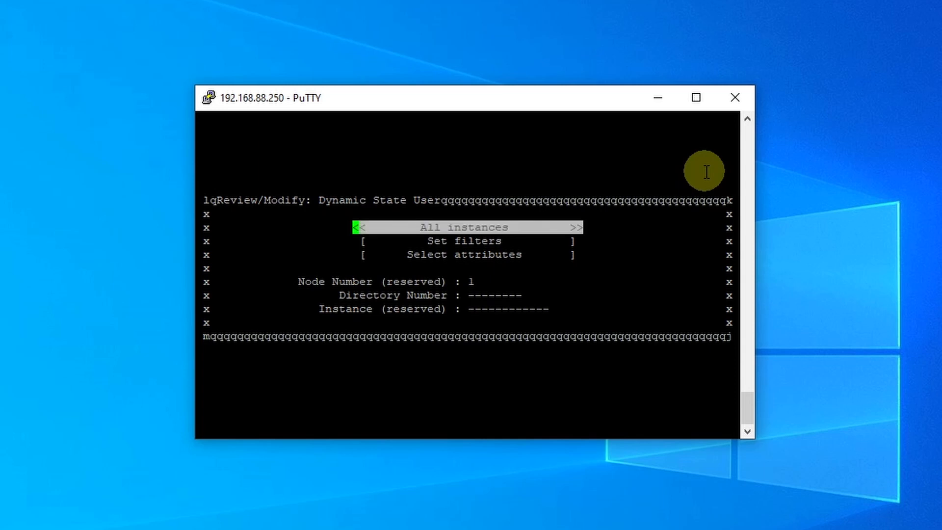
key(Down)
key(Down)
key(Down)
key(Down)
text(1001)
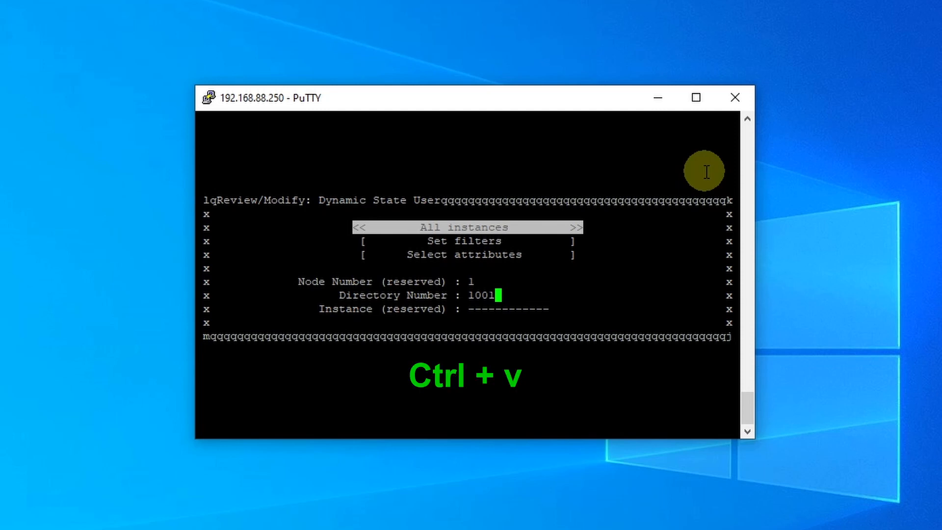
key(ctrl+v)
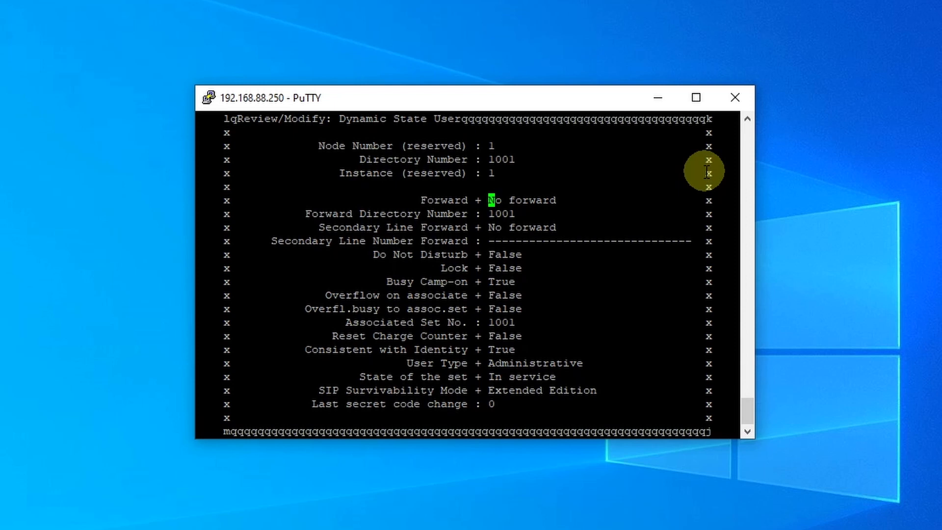
- Look through the forwarding types for directory number 1001 and set Forward to Immediate forward
key(Tab)
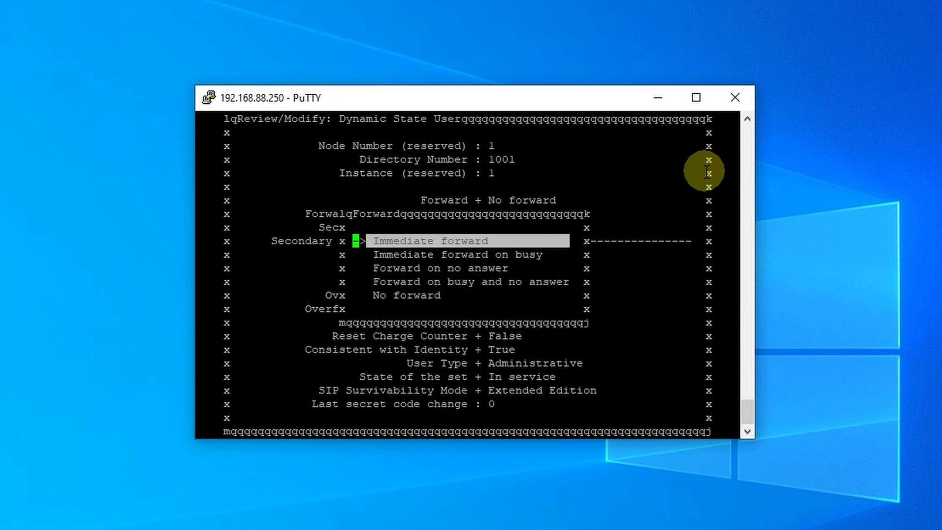
key(Down)
key(Down)
key(Down)
key(Down)
key(Up)
key(Up)
key(Up)
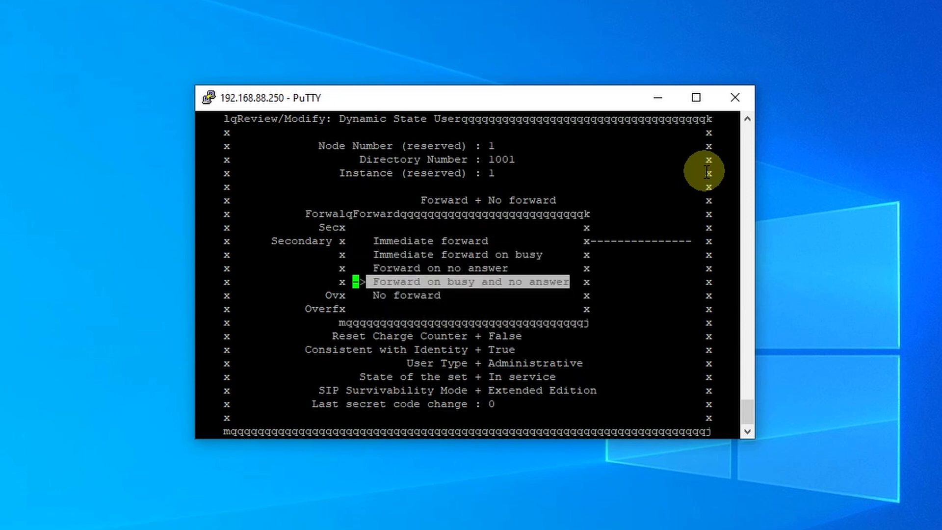
key(Up)
key(Down)
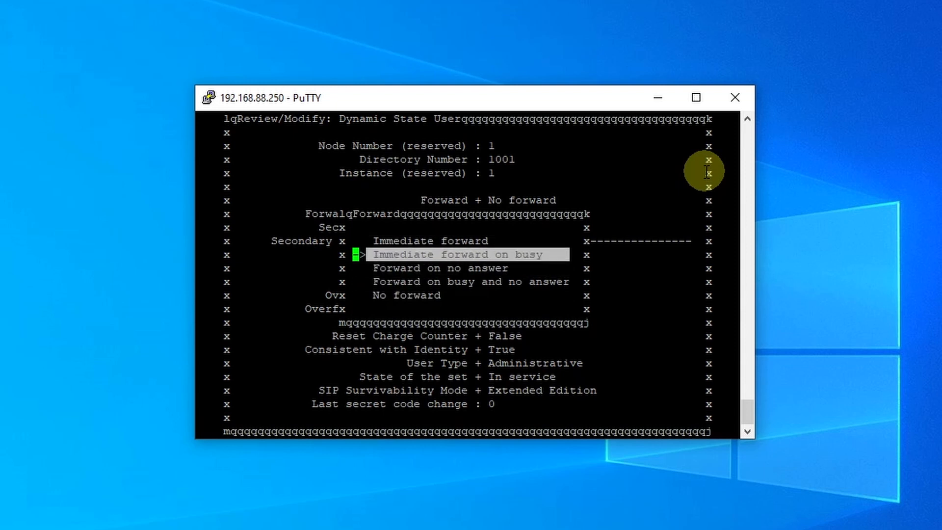
key(Down)
key(Down)
key(Up)
key(Up)
key(Up)
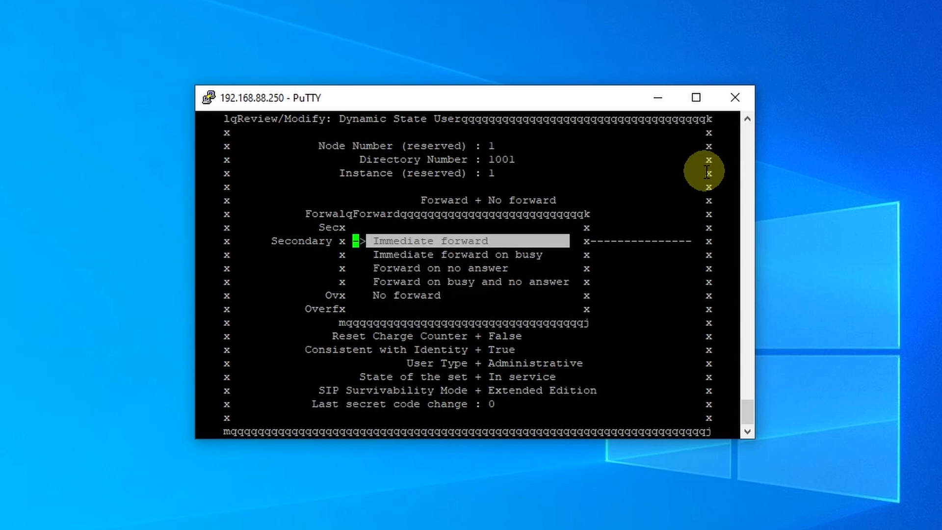
key(Down)
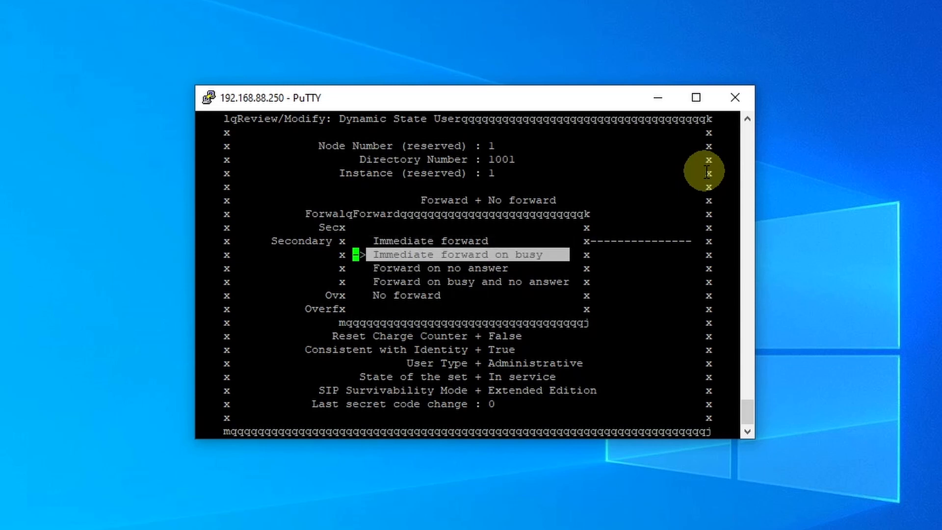
key(Up)
key(Return)
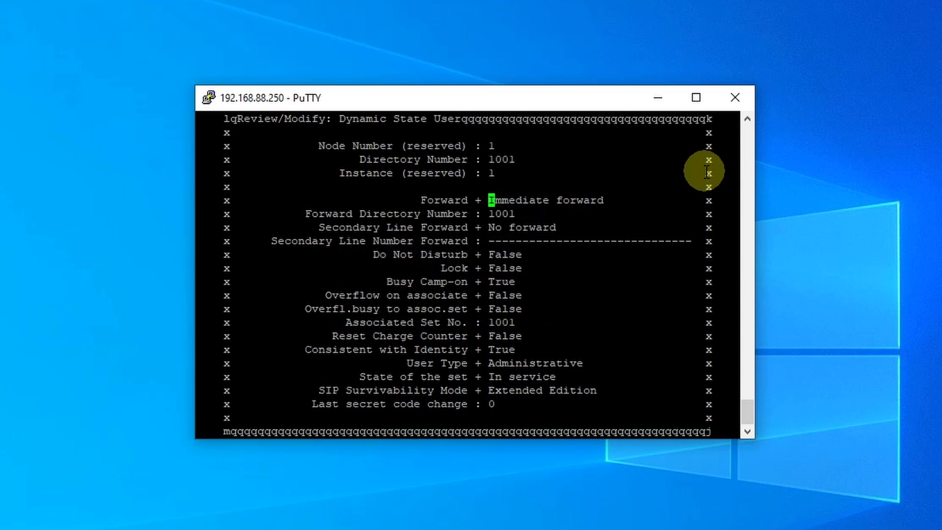
- Set the Forward Directory Number to 1002, apply the change, and bring up extension 1001's softphone to check it
key(Down)
key(BackSpace)
text(2)
key(ctrl+v)
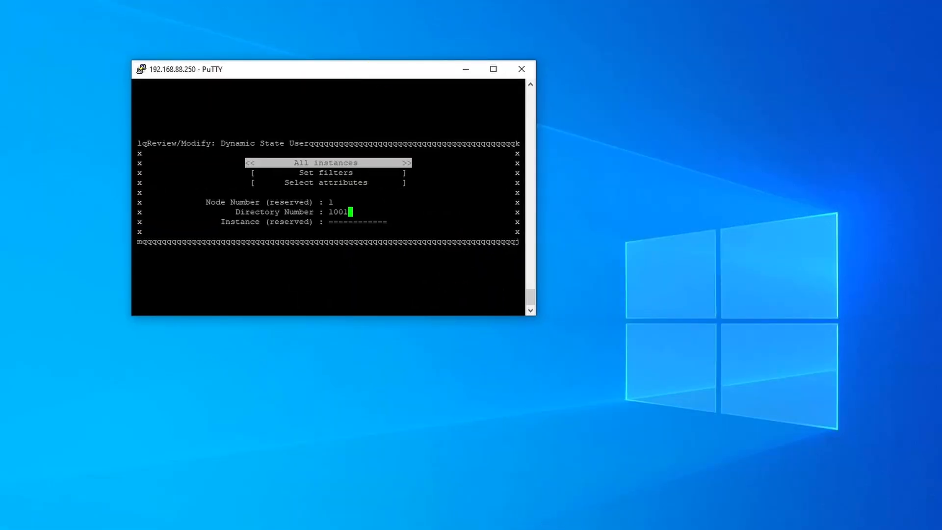
click(690, 529)
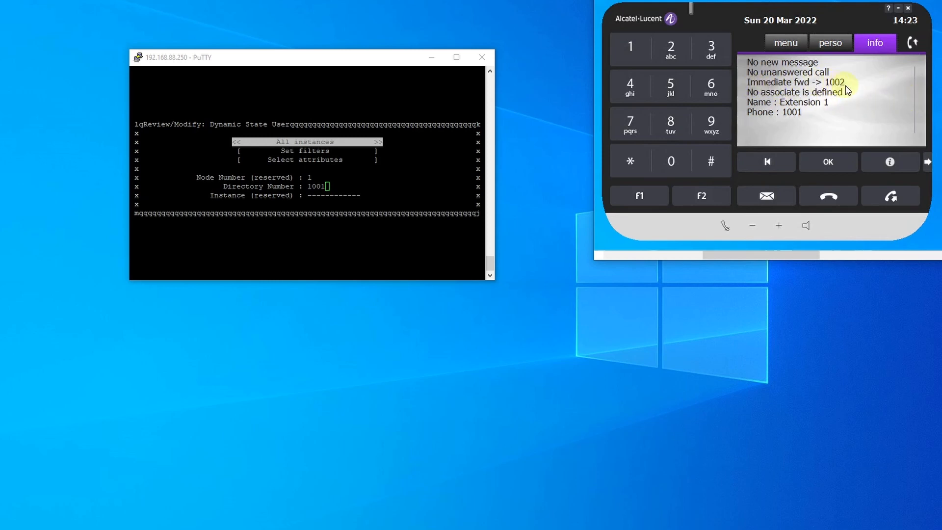
- Reopen the Dynamic State User record of 1001 in PuTTY, set Forward to No forward, and apply the change
click(405, 244)
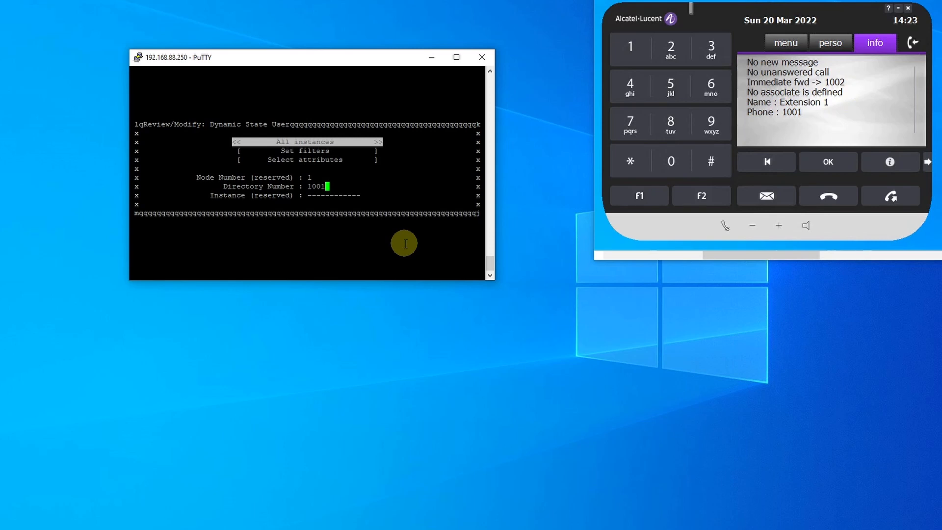
key(Return)
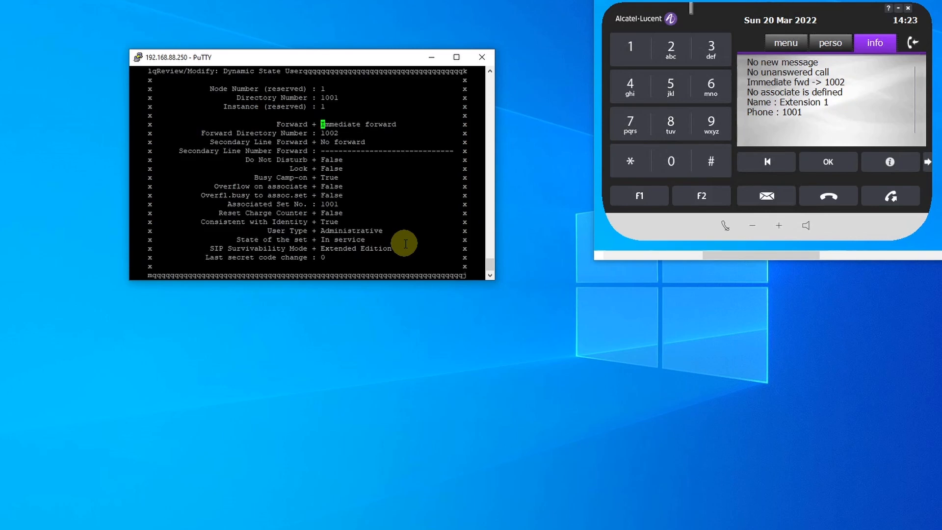
key(Tab)
key(Down)
key(Down)
key(Down)
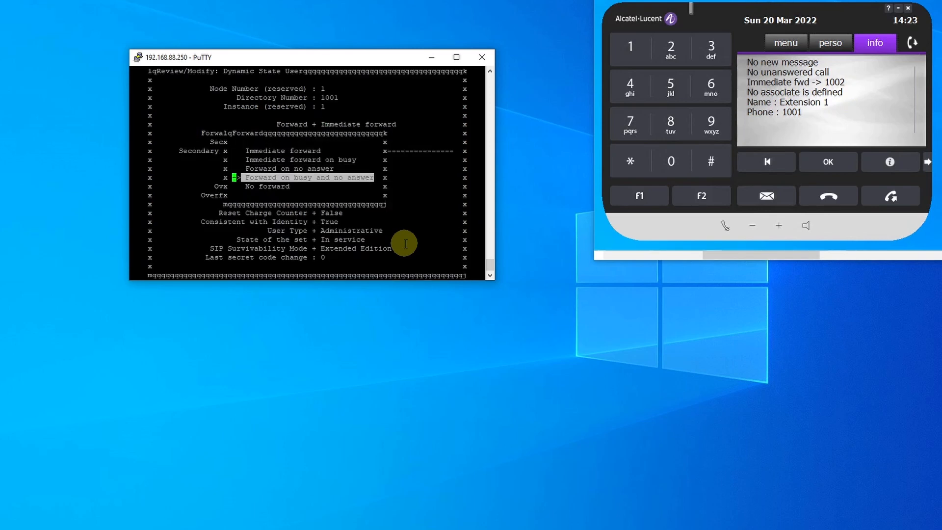
key(Down)
key(Return)
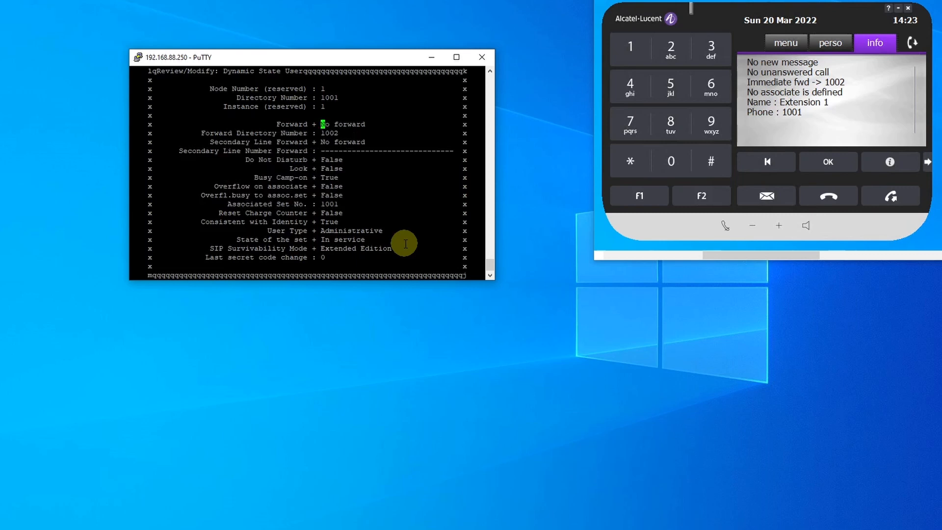
key(Down)
key(ctrl+v)
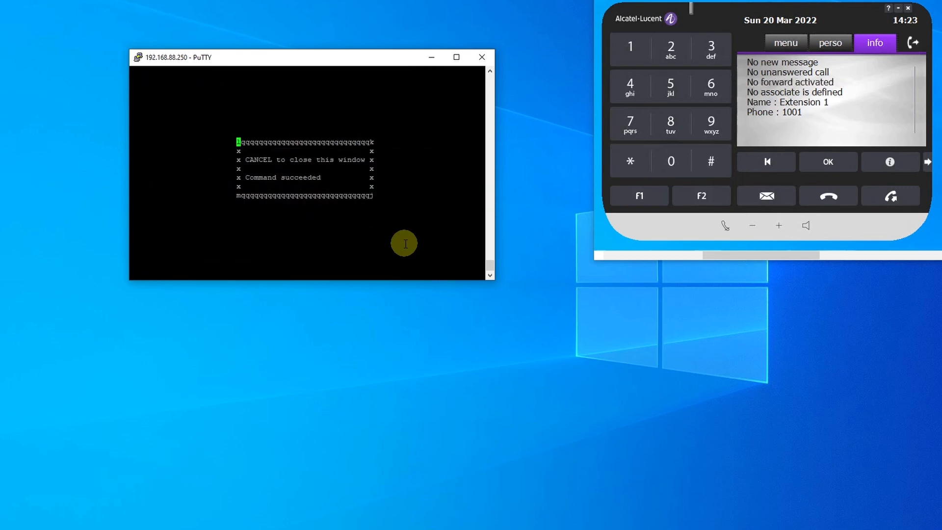
key(ctrl+c)
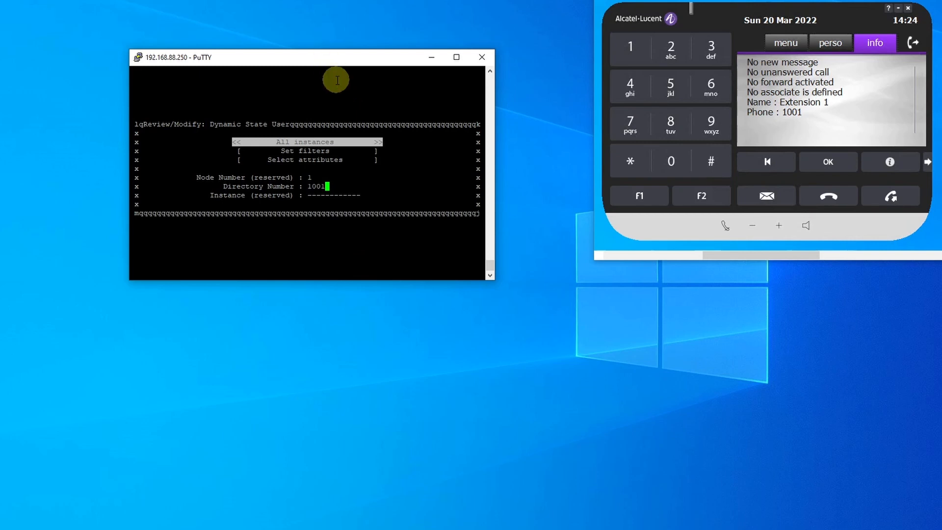
- Reactivate Immediate forward on directory number 1001 with Forward Directory Number 1002, and apply the change
key(Return)
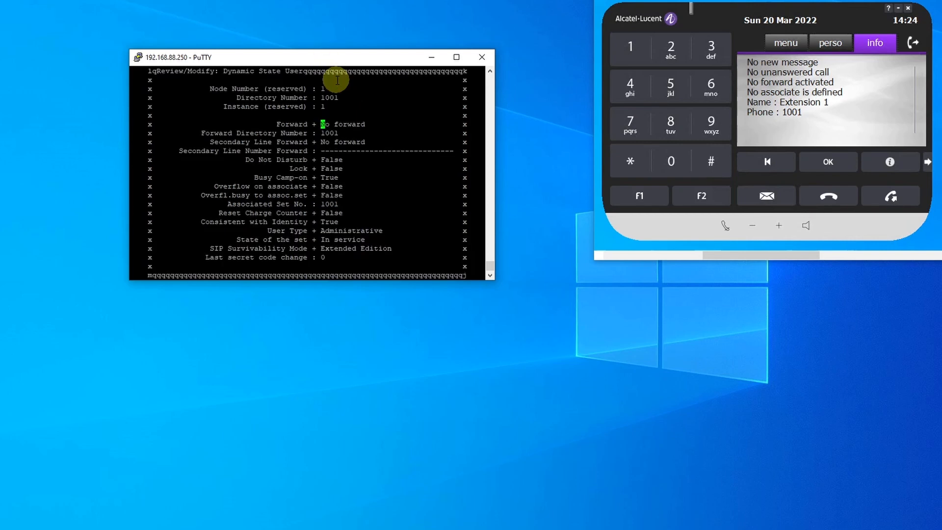
key(Tab)
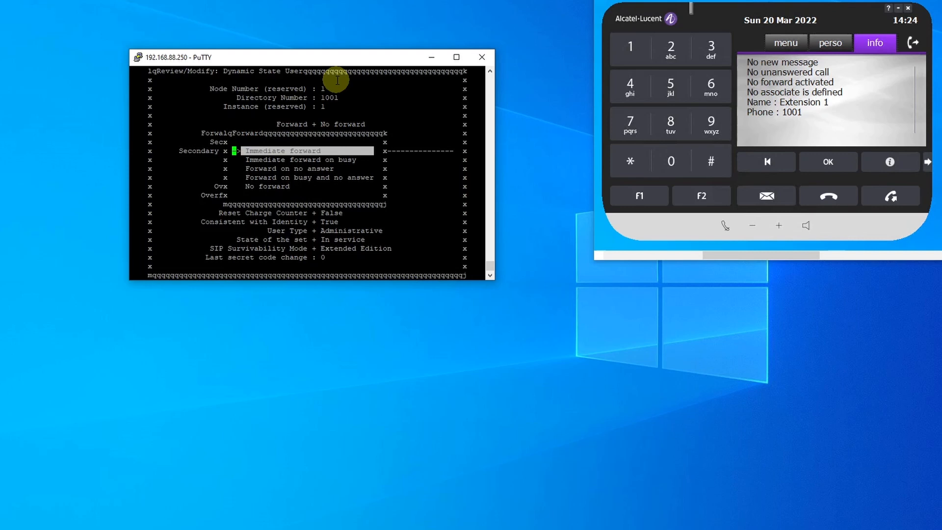
key(Return)
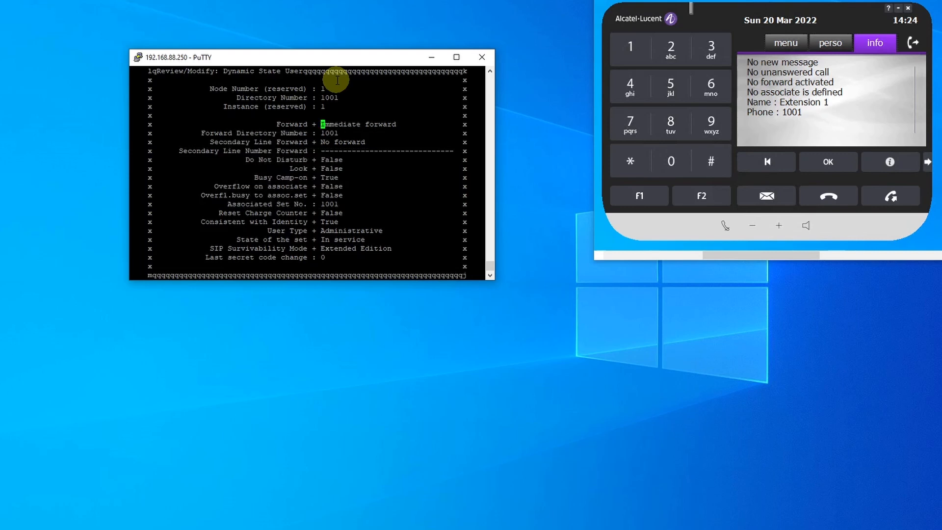
key(Down)
key(BackSpace)
text(2)
key(ctrl+v)
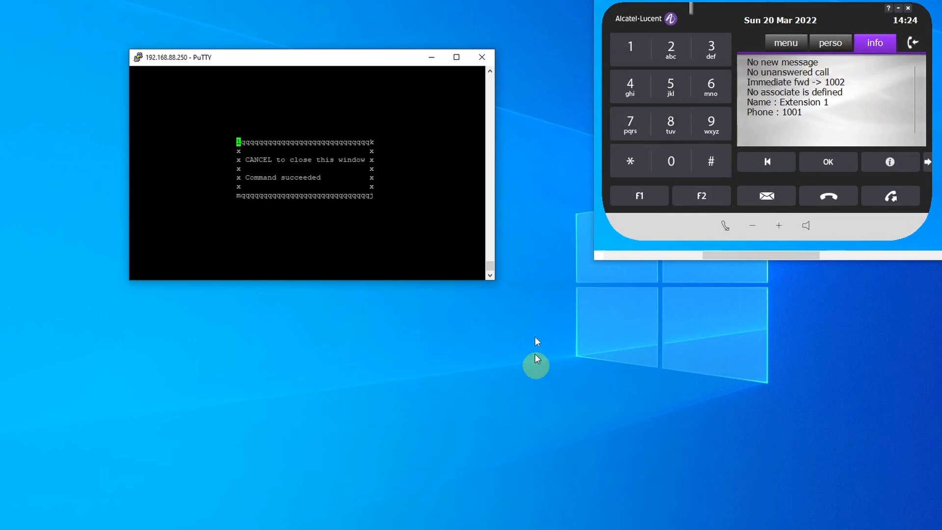
- Minimize the PuTTY terminal and bring up extension 1002's softphone in the 192.168.88.44 Remote Desktop session
click(433, 60)
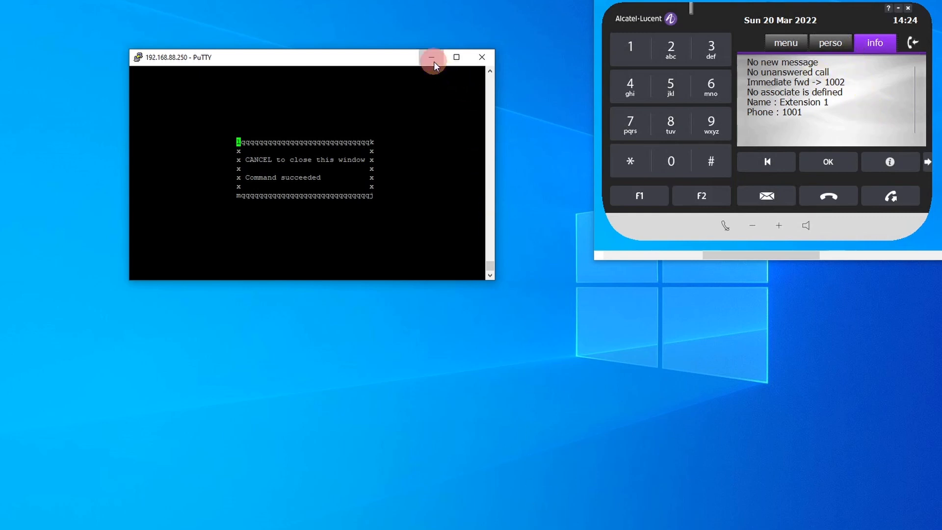
mouse_move(633, 528)
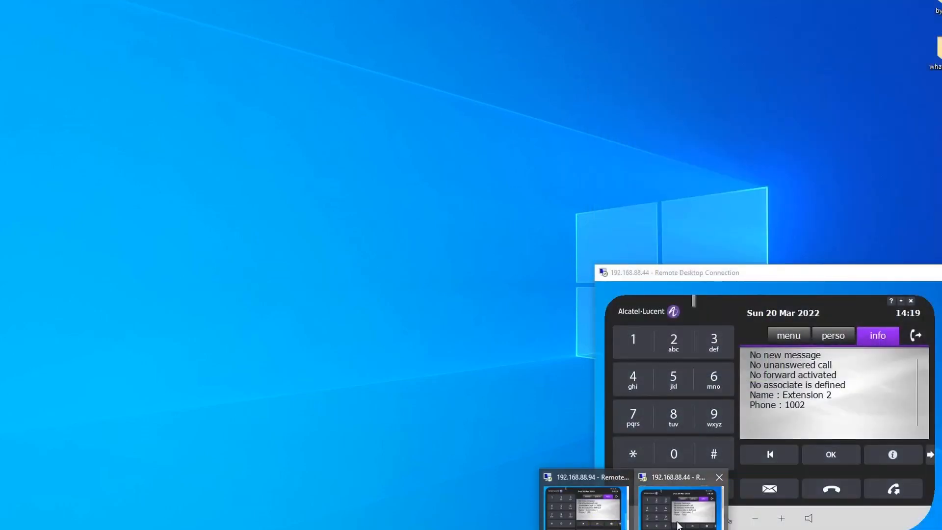
click(679, 524)
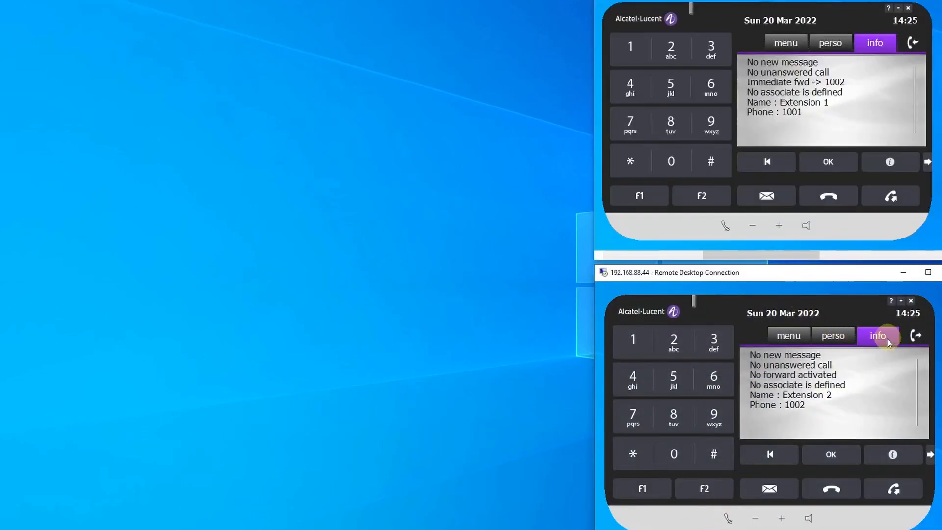
- Show the info page on extension 1002's softphone, then bring up the MAIN (1000) softphone and place it beside the other two phones
click(838, 338)
click(887, 339)
key(alt+Tab)
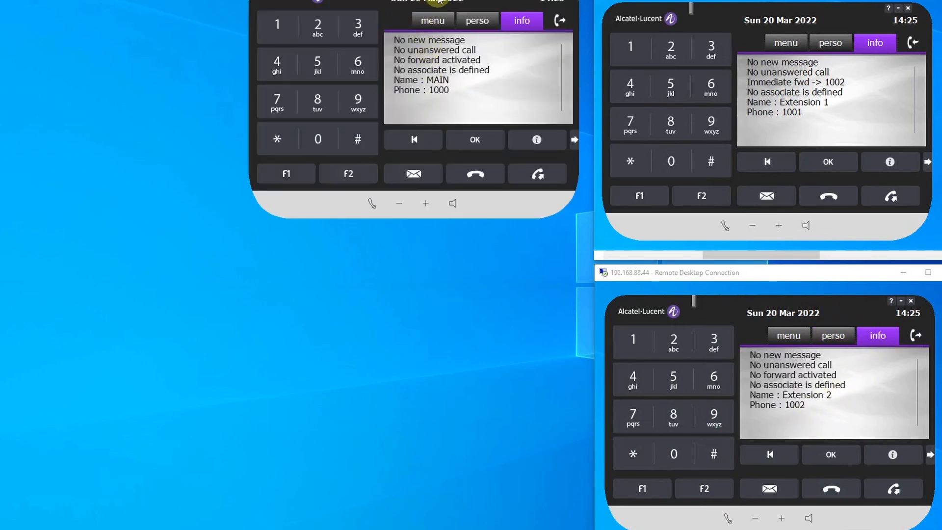
drag(438, 2, 379, 65)
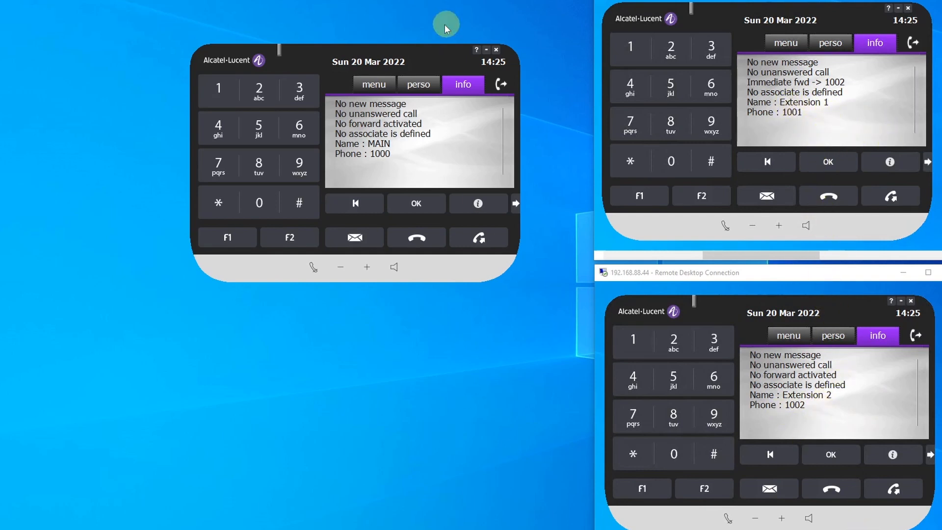
drag(392, 47, 422, 4)
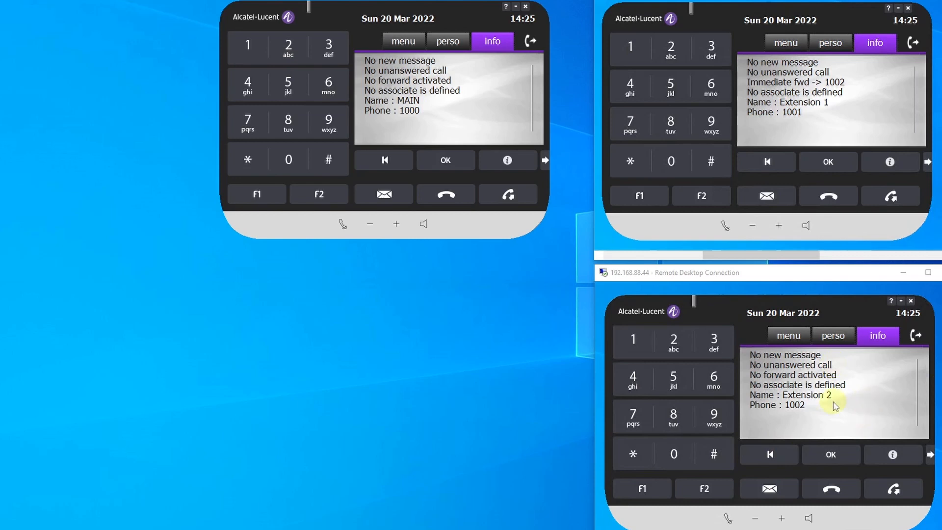
- Call 1001 from the MAIN softphone to test the immediate forward to 1002, and end the call
click(251, 47)
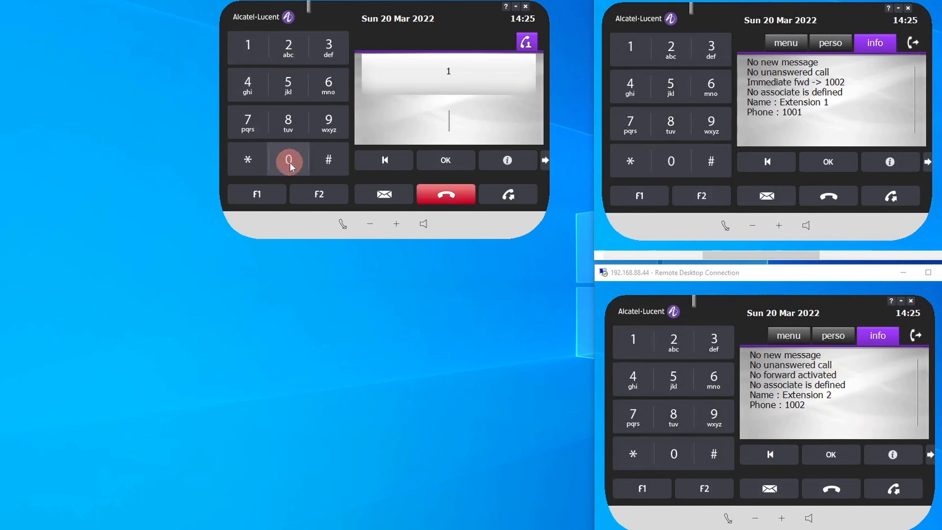
click(289, 163)
click(290, 163)
click(248, 45)
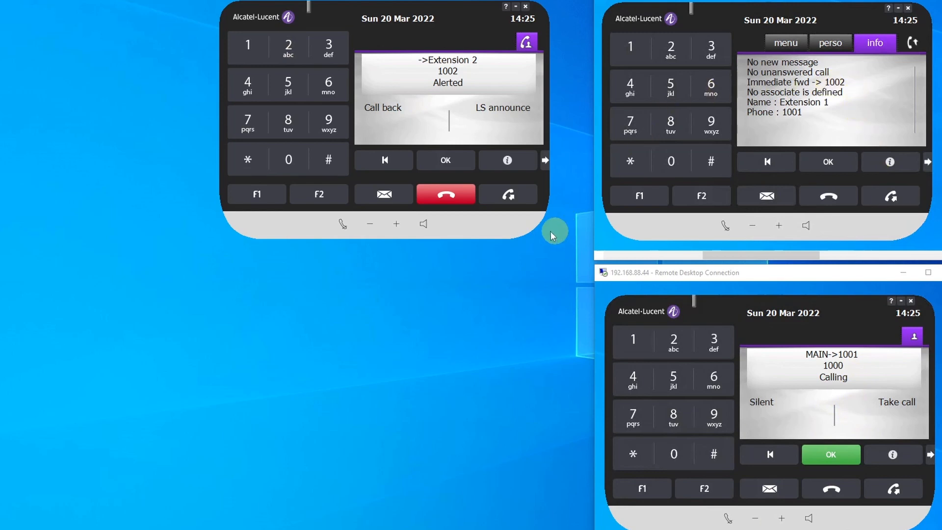
click(447, 195)
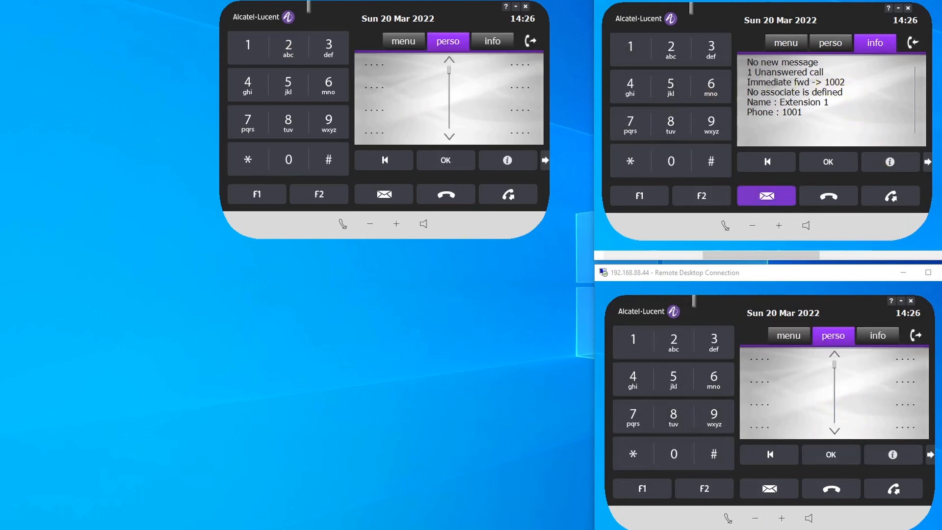
- Bring back the PuTTY terminal, close the command result window, and reopen the Dynamic State User record of directory number 1001
click(560, 529)
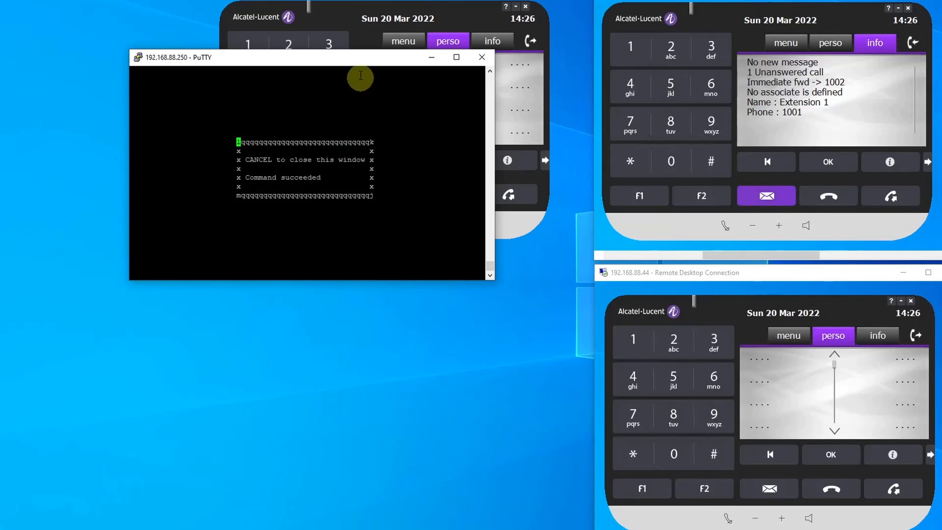
drag(322, 61, 398, 128)
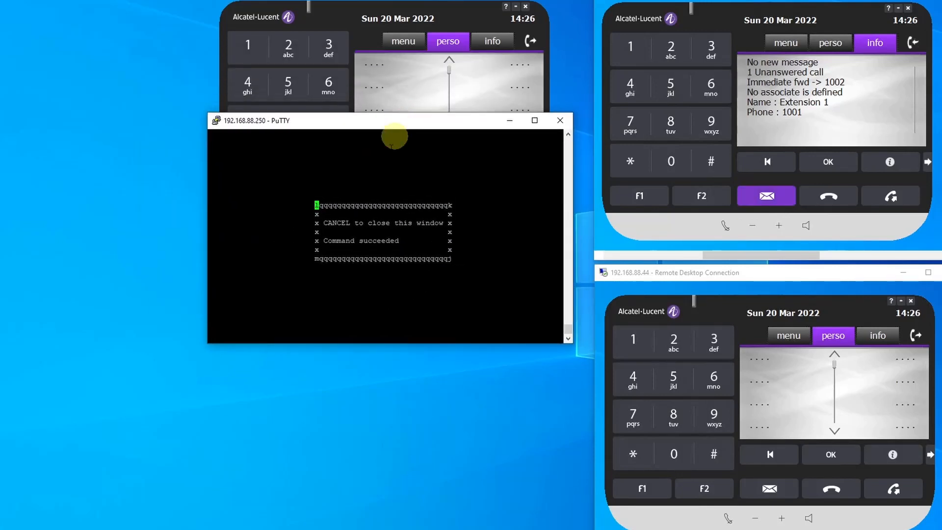
key(Escape)
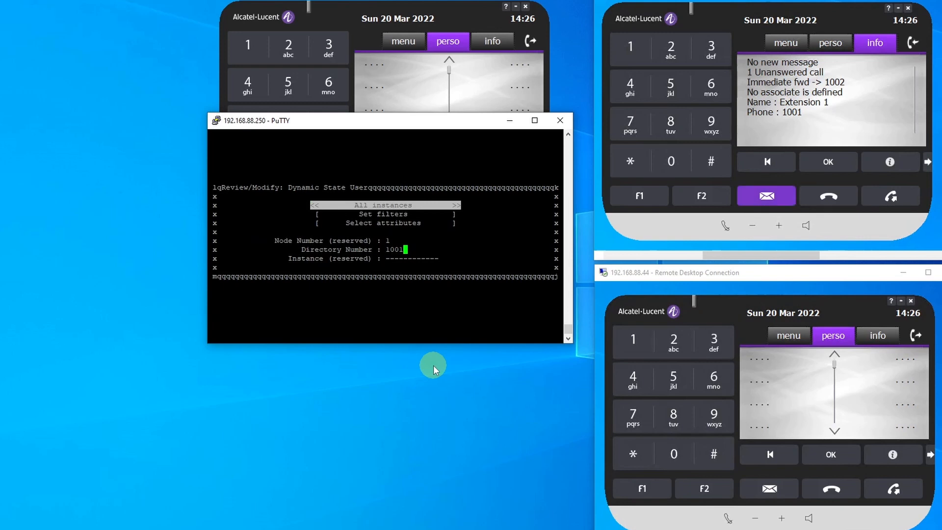
key(Return)
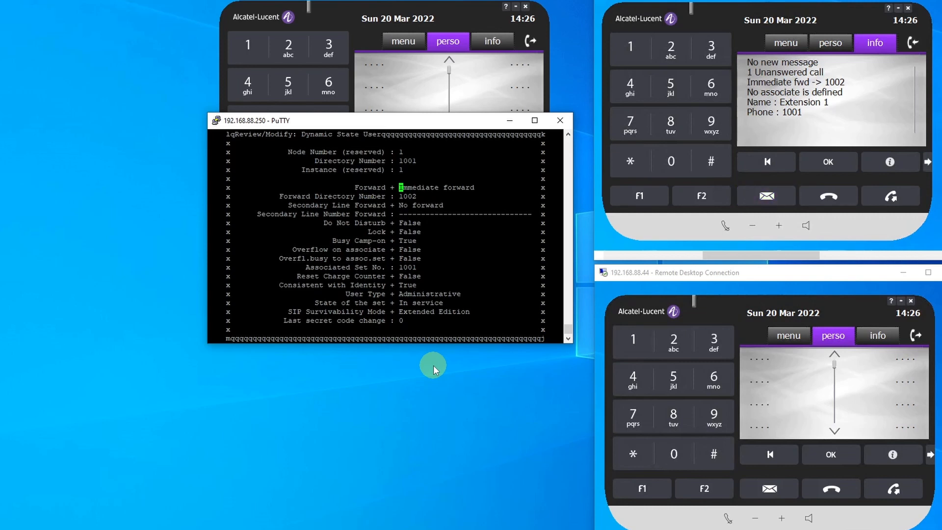
- Set Forward to No forward in the Dynamic State User record of 1001
key(Return)
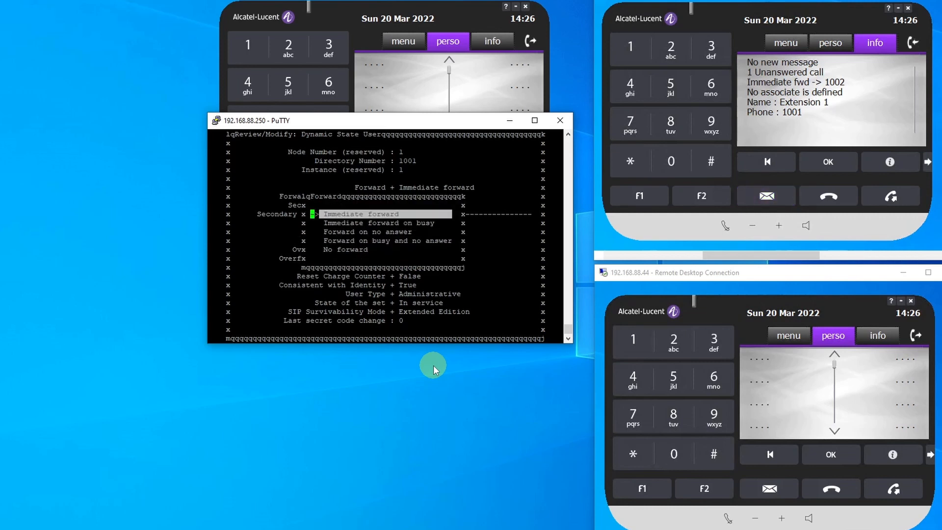
key(Down)
key(Down)
key(Down)
- Set the Forward Directory Number to 1001 and apply the changes to the record
key(Down)
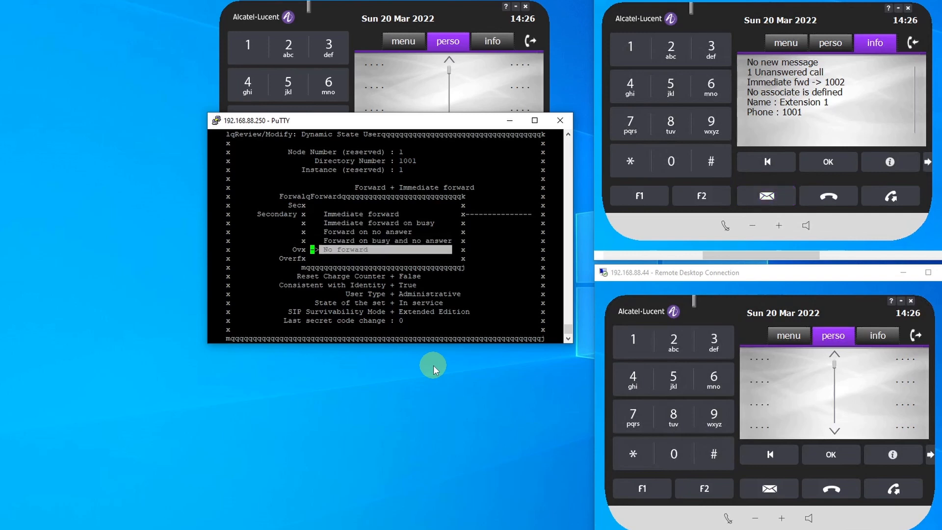
key(Return)
key(Down)
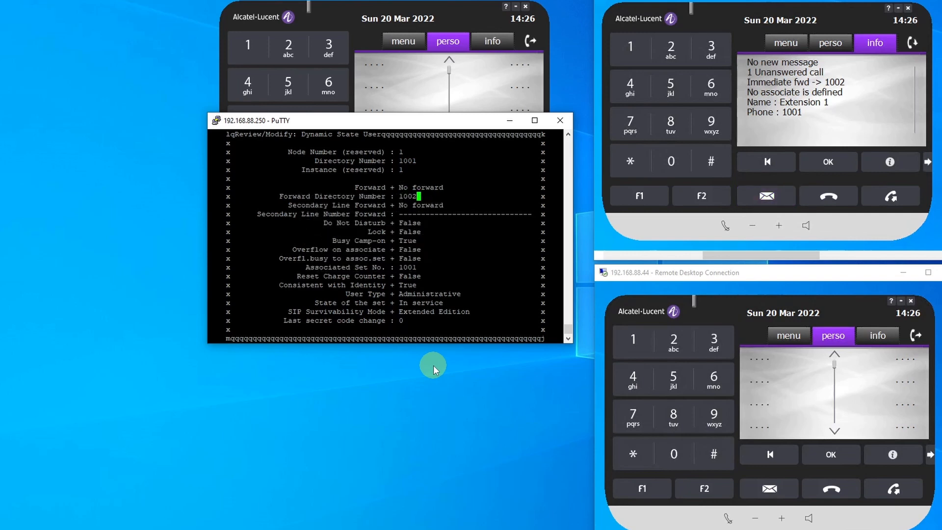
key(BackSpace)
text(1)
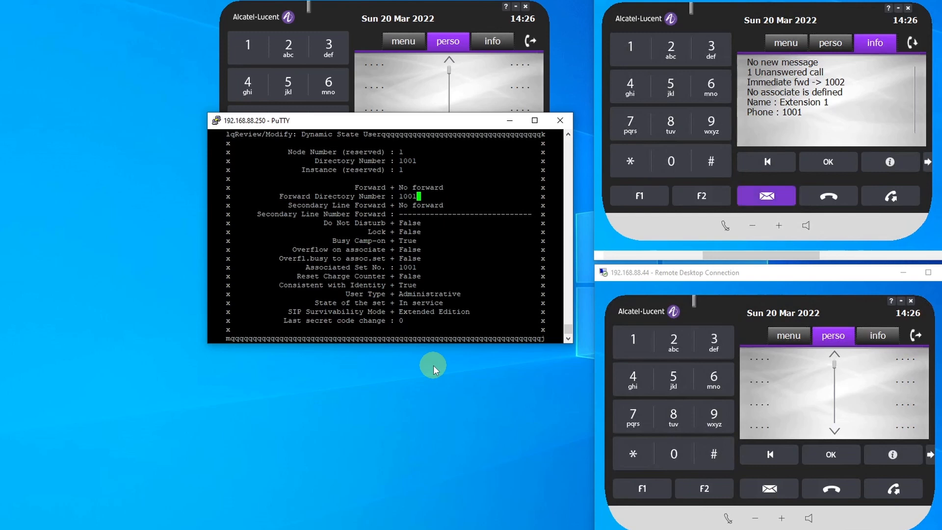
key(ctrl+v)
key(Return)
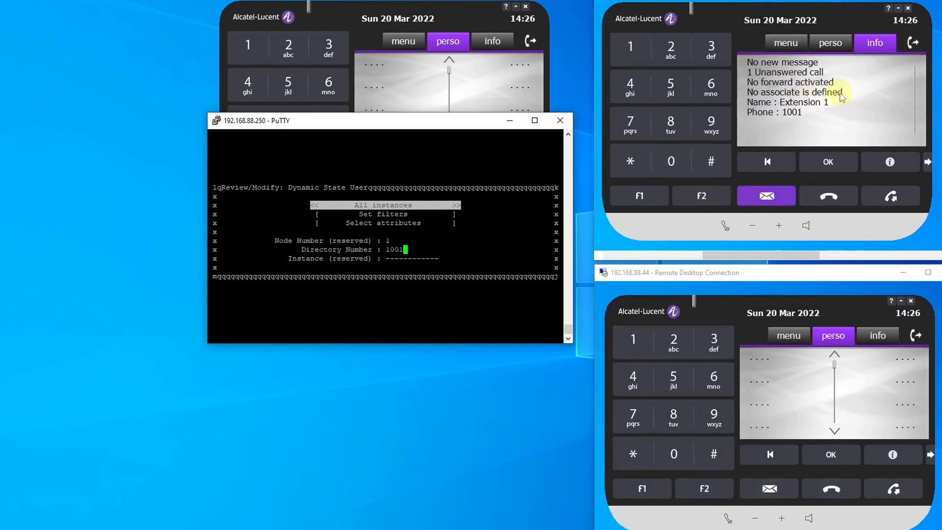
- Minimize PuTTY, call 1001 from the MAIN softphone to test it without forwarding, and end the call
click(506, 121)
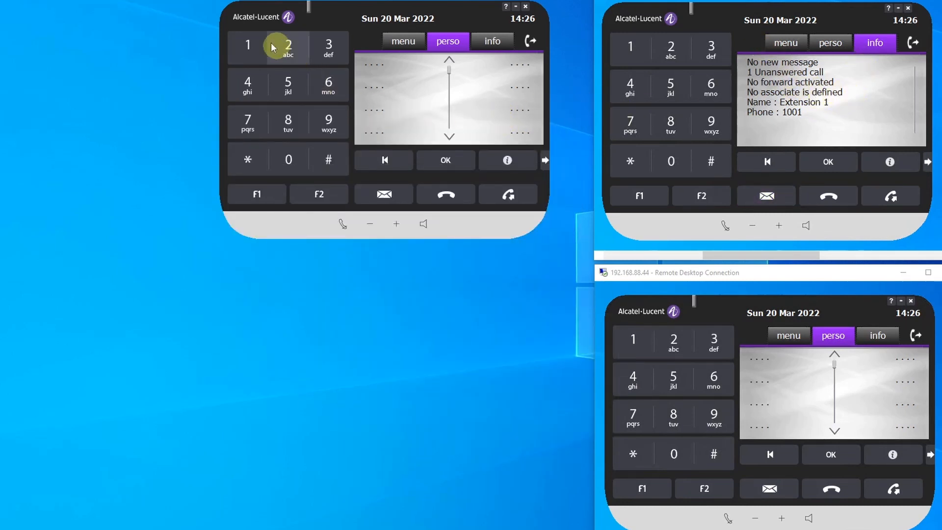
click(246, 44)
click(293, 160)
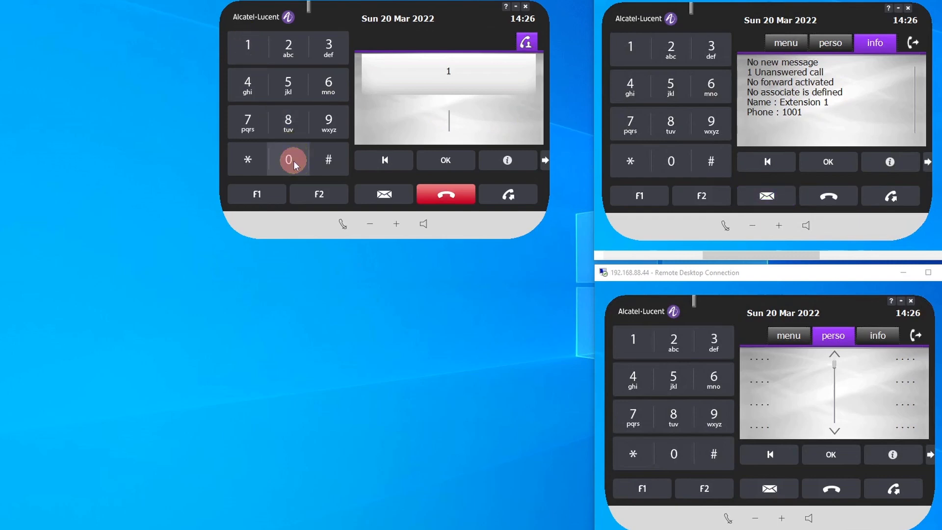
click(293, 161)
click(259, 47)
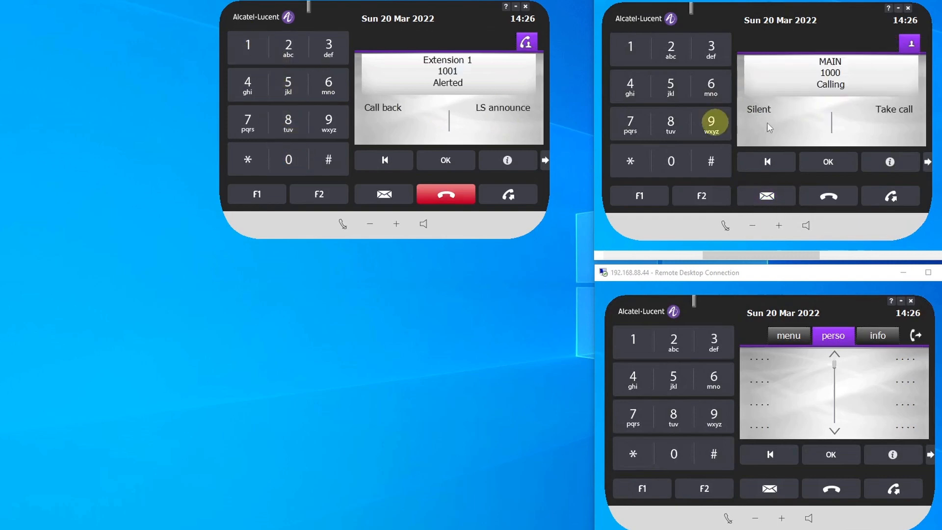
click(432, 201)
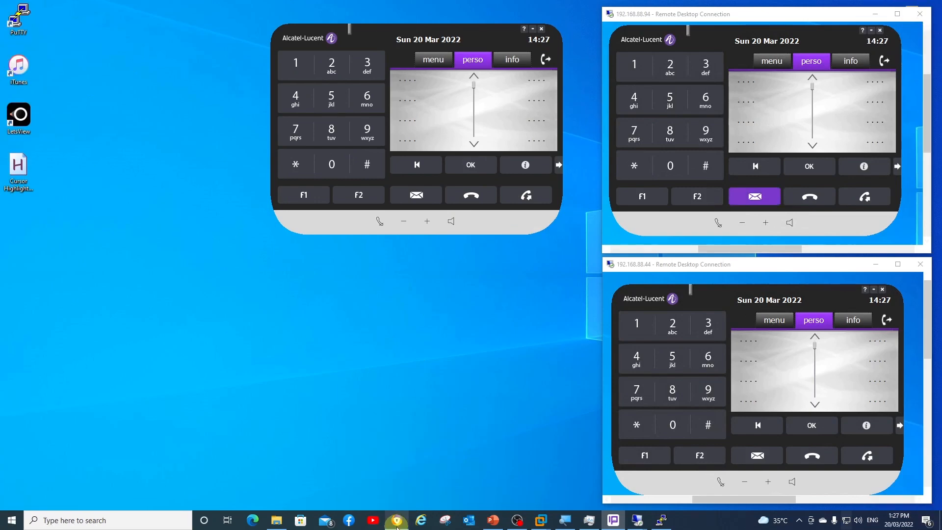
- Switch to the browser, log in to OmniPCX Enterprise Management, and open the Dynamic State User record of user 1001
click(397, 520)
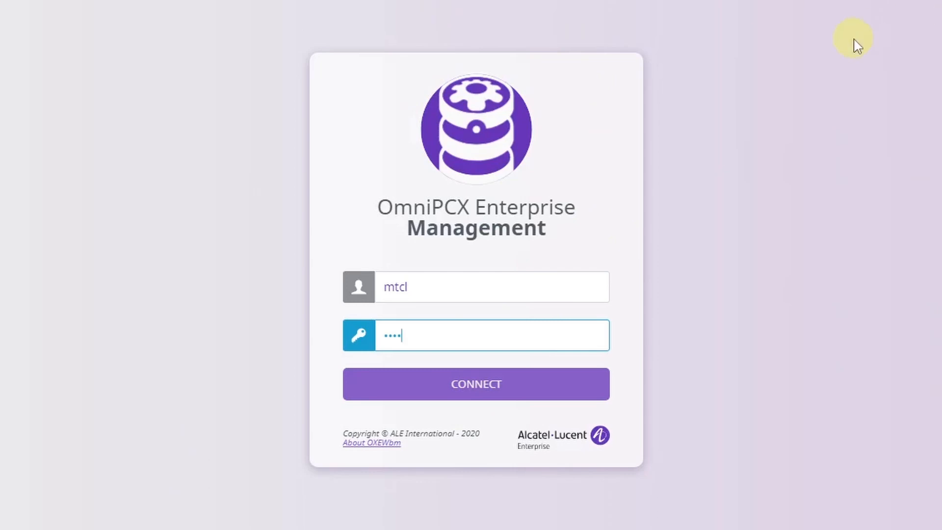
click(523, 390)
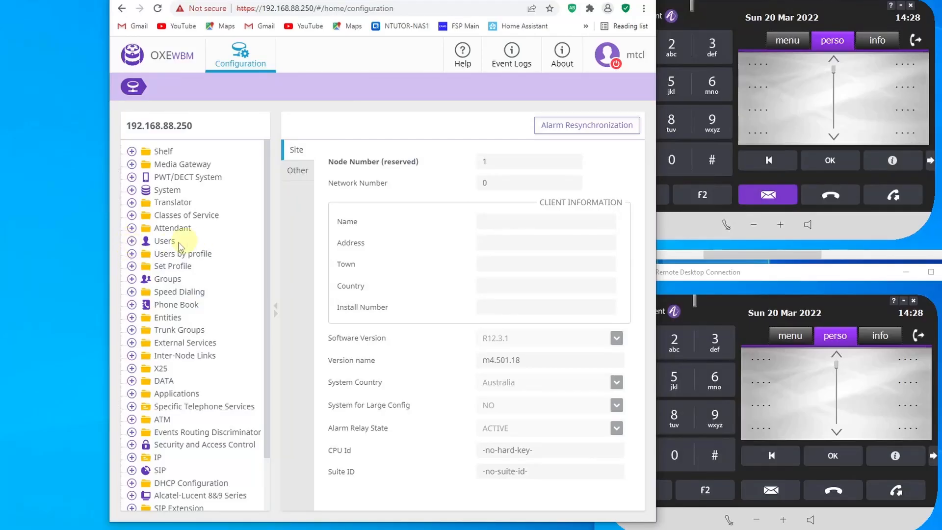
click(132, 242)
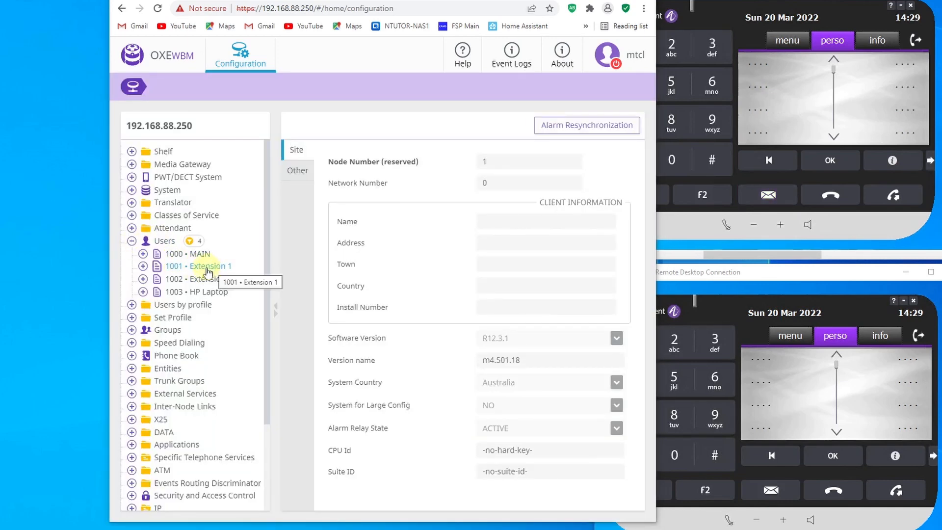
click(205, 270)
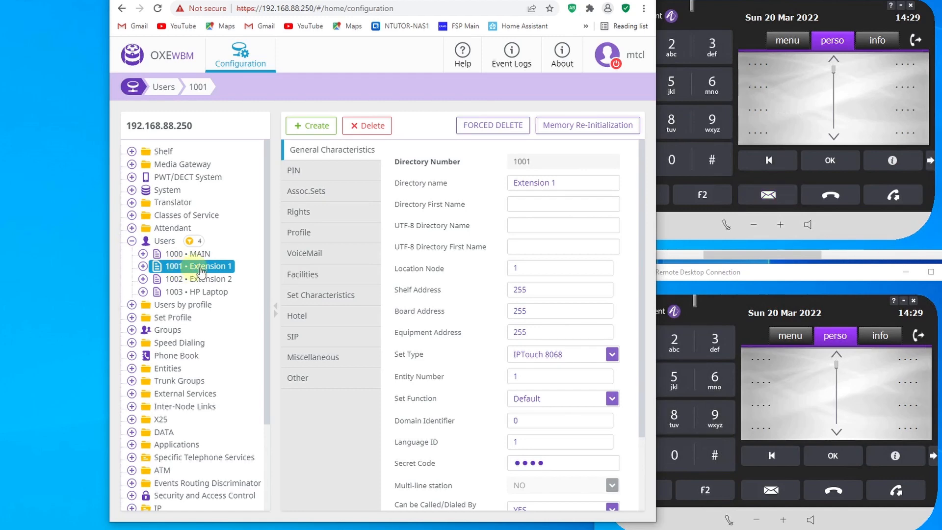
click(142, 267)
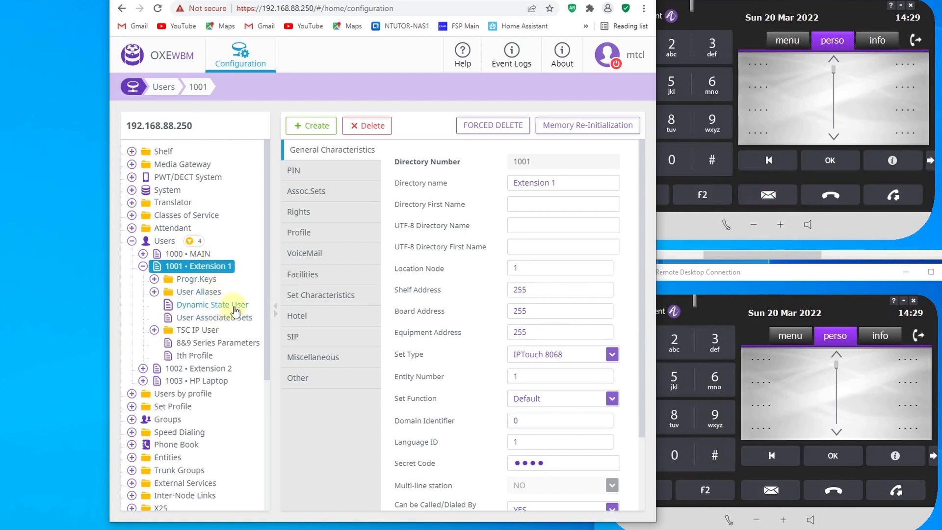
click(218, 310)
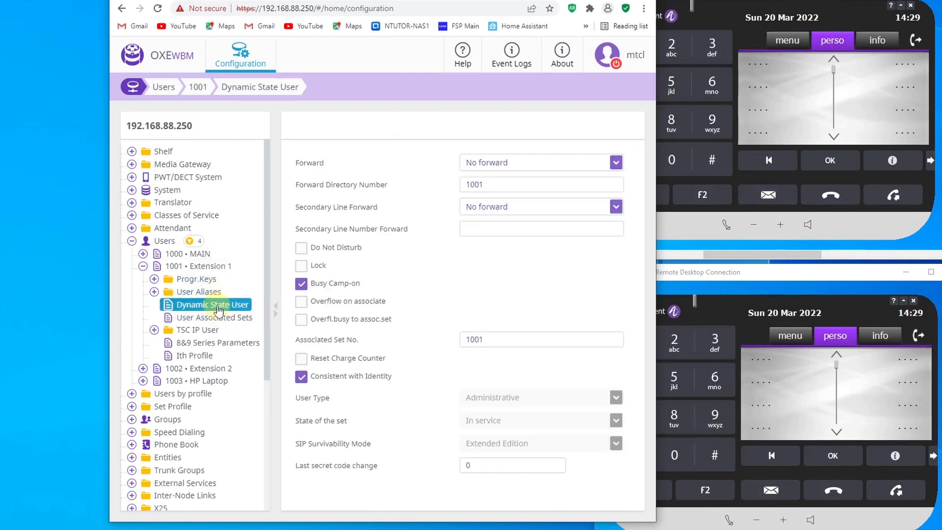
- Set Forward to Immediate forward and Forward Directory Number to 1002 for user 1001, and save the record
click(522, 167)
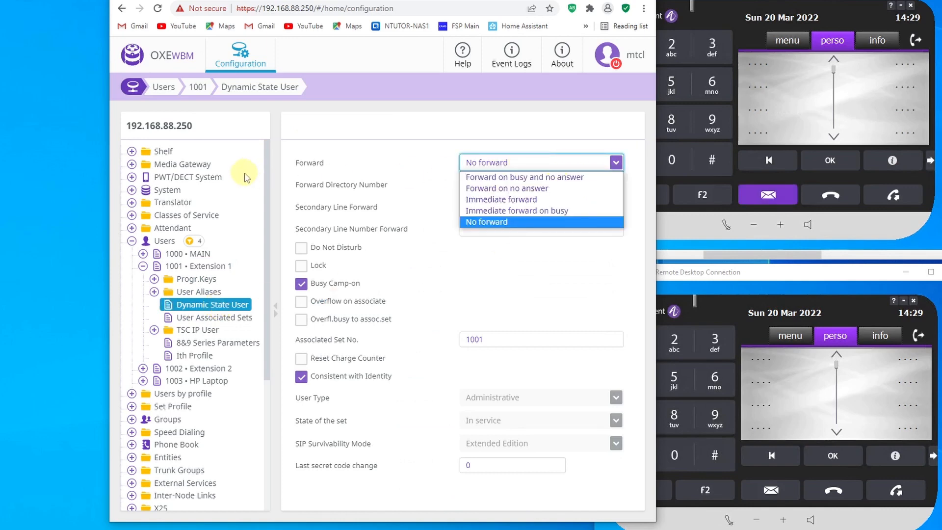
drag(295, 166, 346, 169)
click(364, 165)
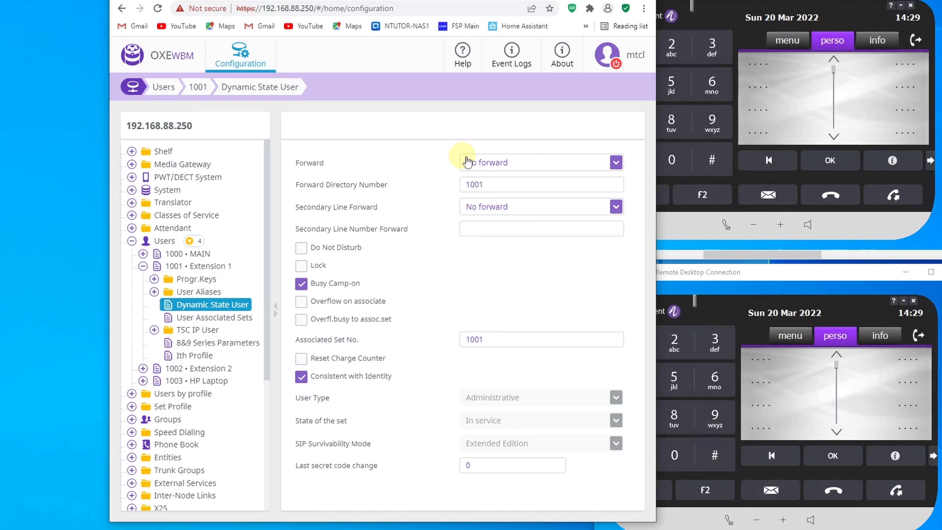
click(514, 164)
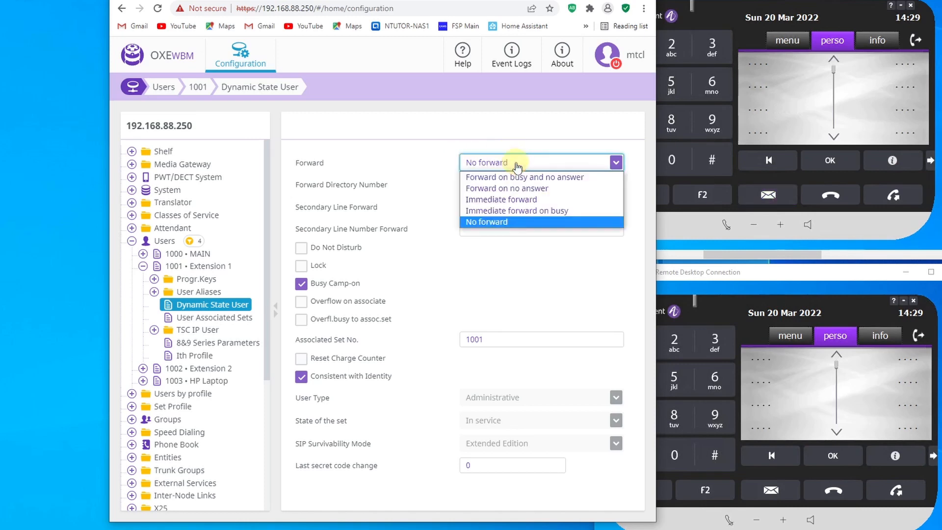
click(520, 200)
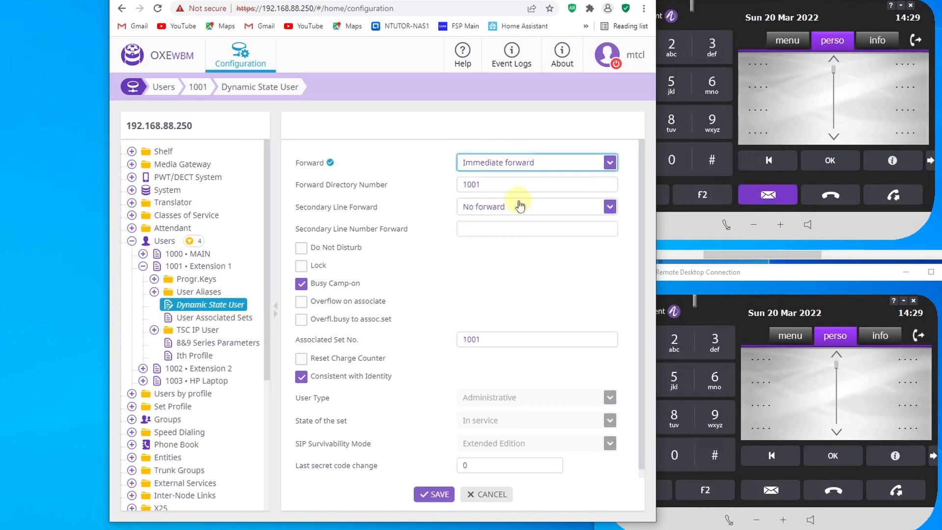
click(490, 185)
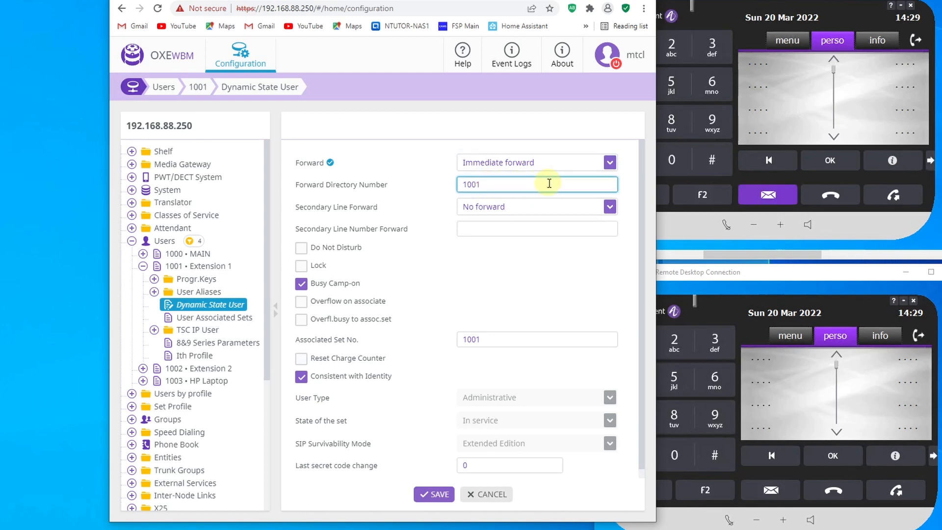
key(BackSpace)
text(2)
click(439, 494)
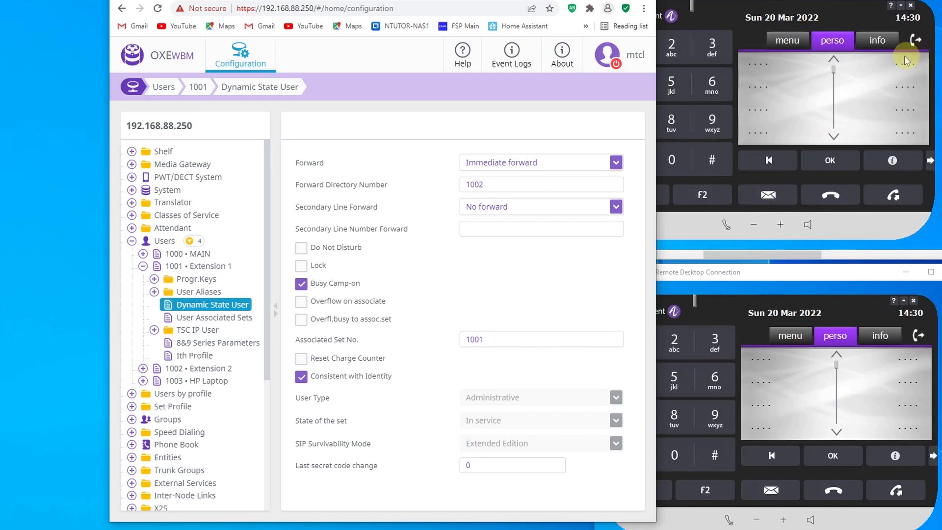
- Show the info page on extension 1001's softphone to check its forwarding, and minimize the browser to reveal the MAIN softphone
click(885, 43)
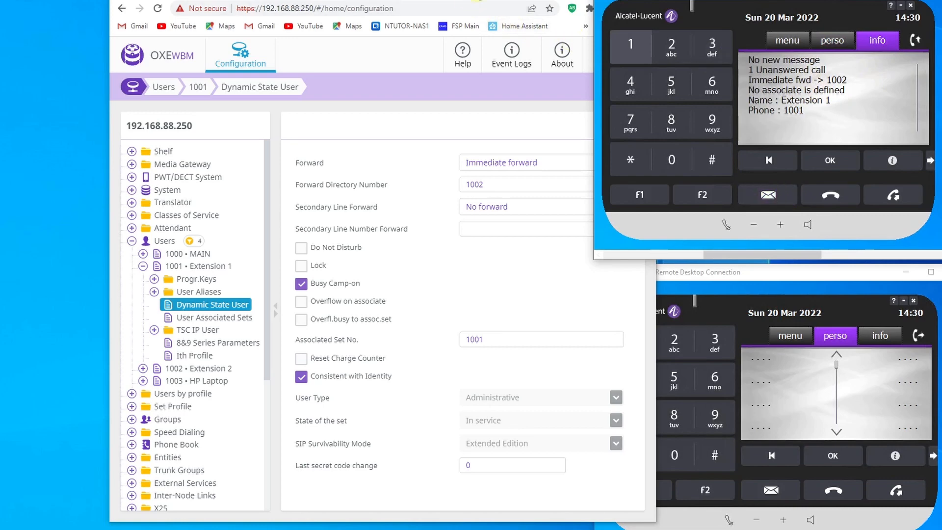
drag(479, 1, 379, 11)
click(504, 7)
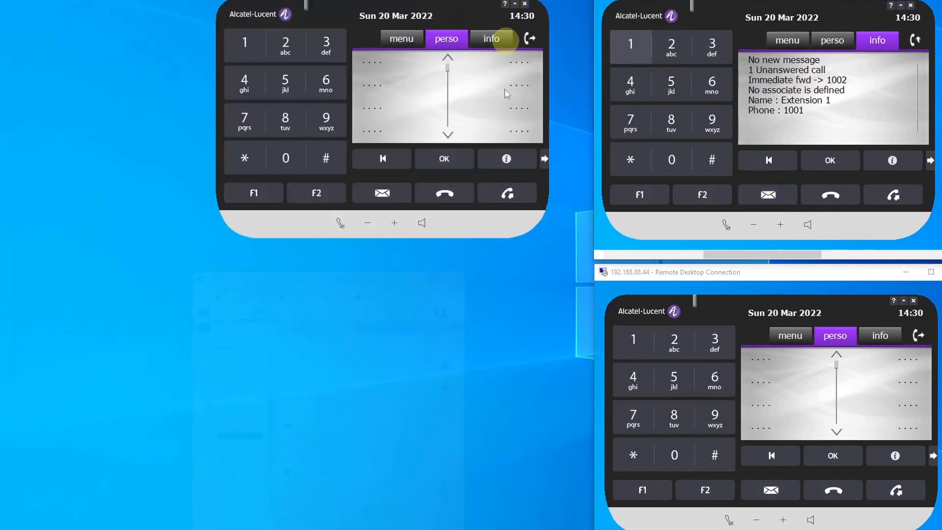
- Call 1001 from the MAIN softphone to test the immediate forward to 1002, and end the call
click(260, 53)
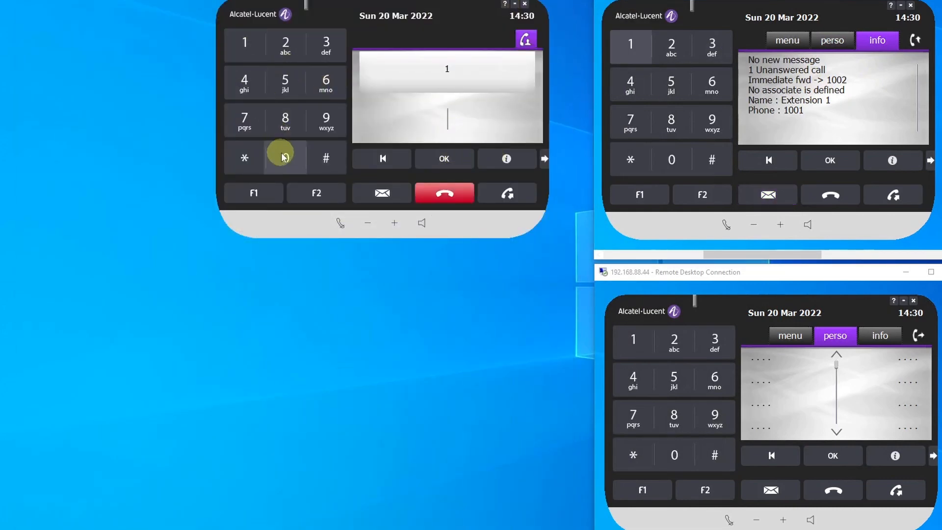
click(283, 156)
click(283, 156)
click(241, 43)
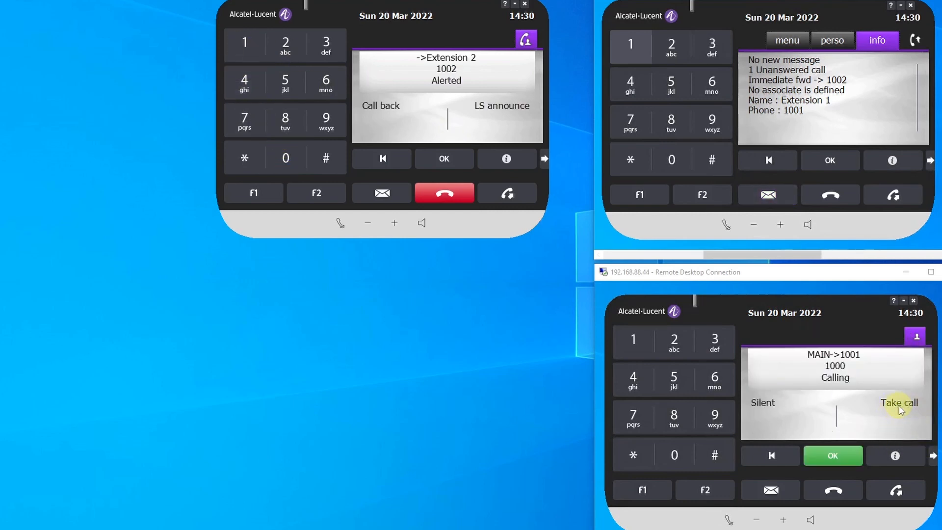
click(445, 195)
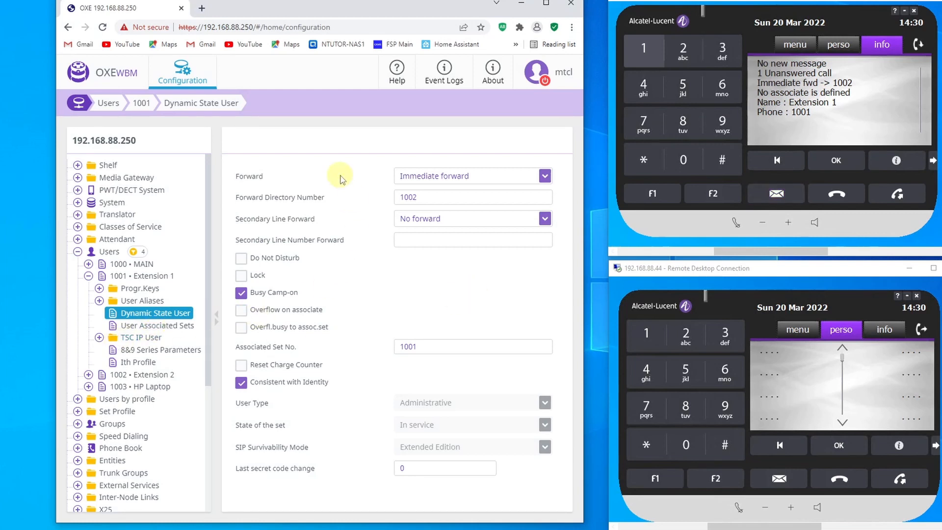
- Return to the browser, set Forward to Immediate forward on busy for user 1001, and save the record
mouse_move(674, 529)
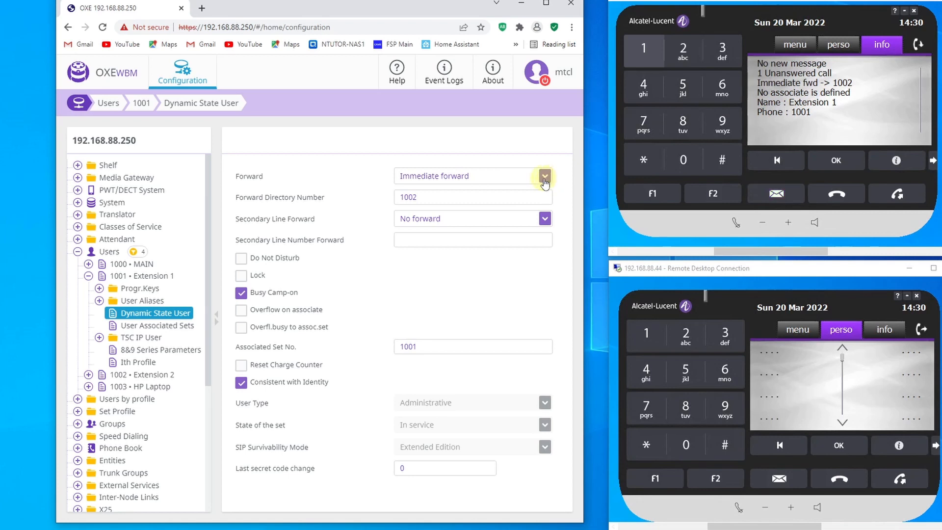
click(523, 179)
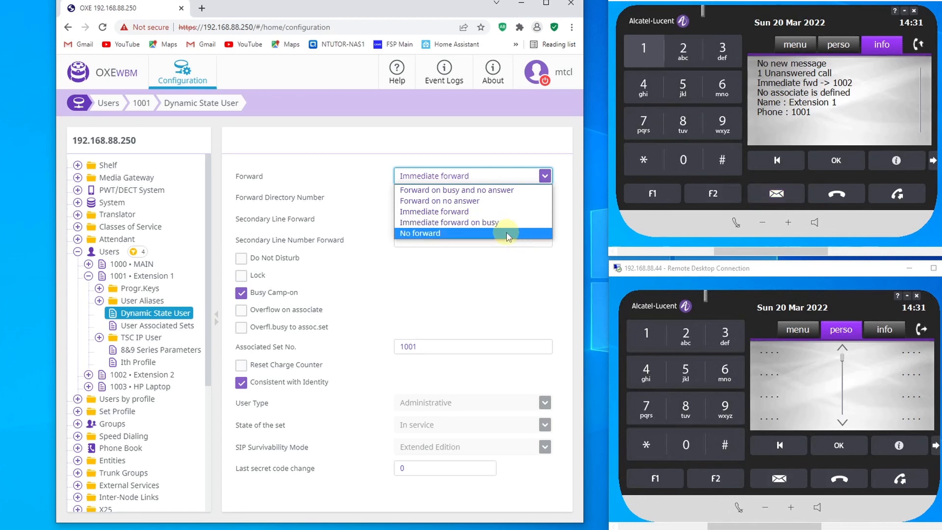
click(495, 222)
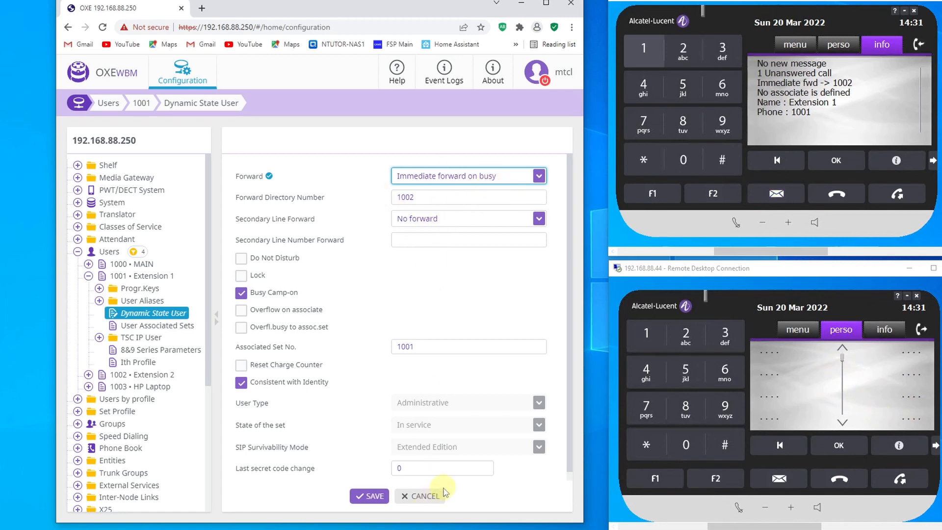
click(369, 496)
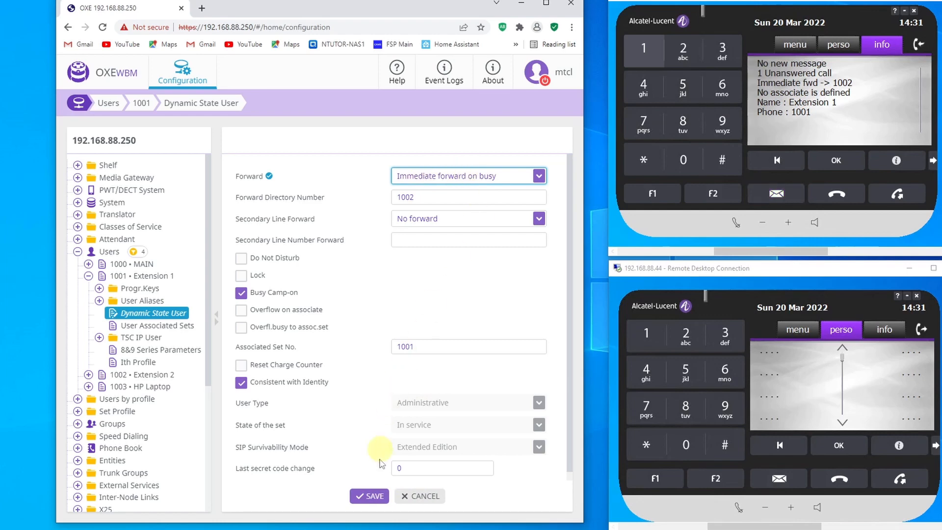
click(371, 496)
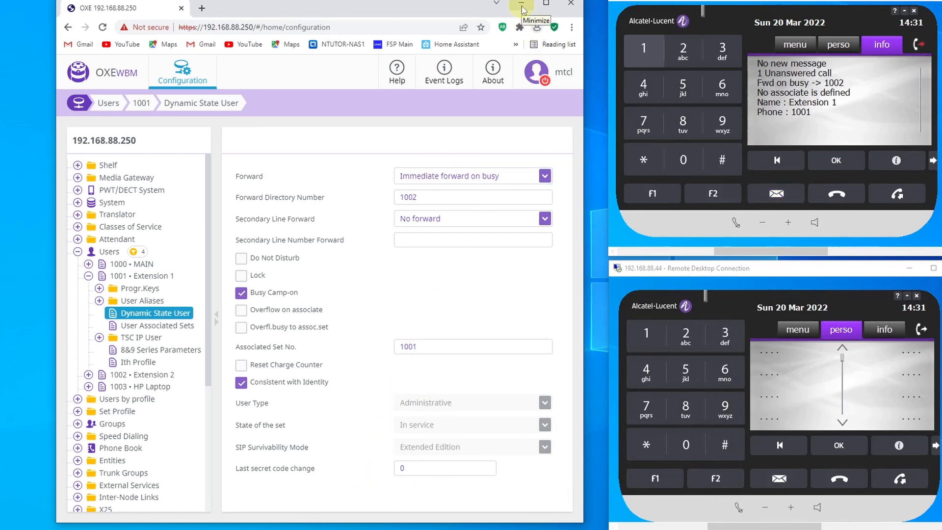
- Minimize the browser, call 1001 from the MAIN softphone while extension 1001 is free, and end the call
click(522, 7)
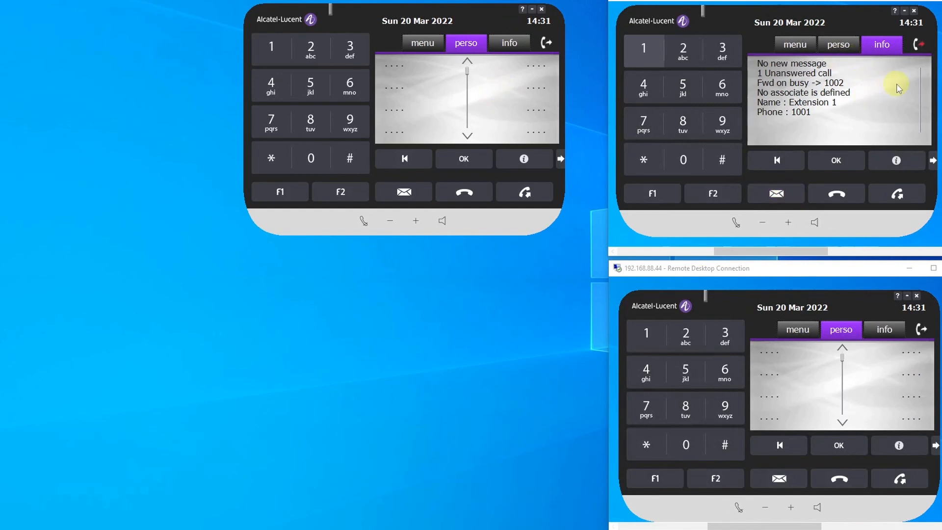
click(269, 51)
click(304, 160)
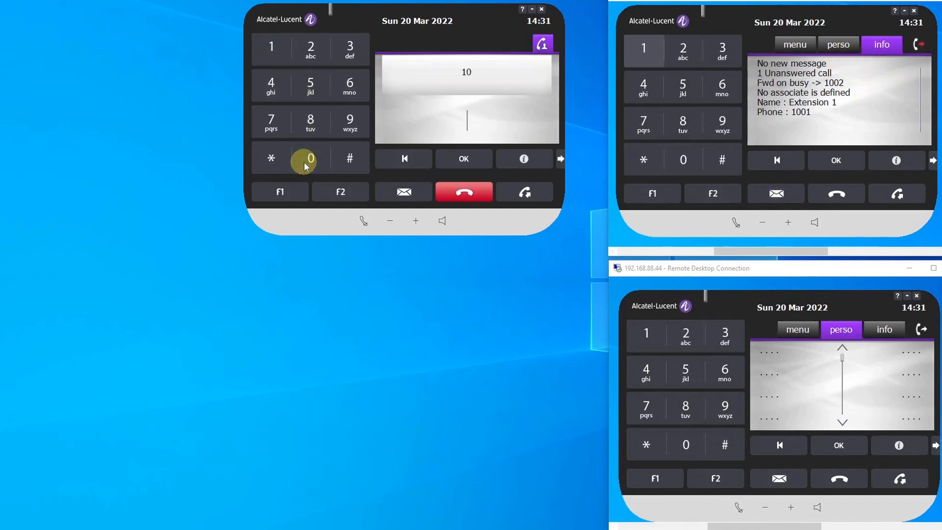
click(304, 159)
click(273, 52)
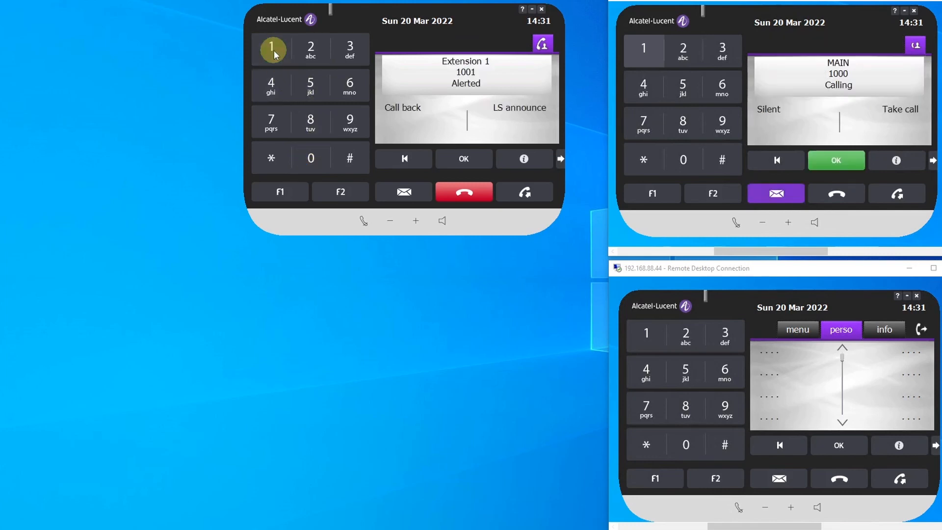
click(466, 193)
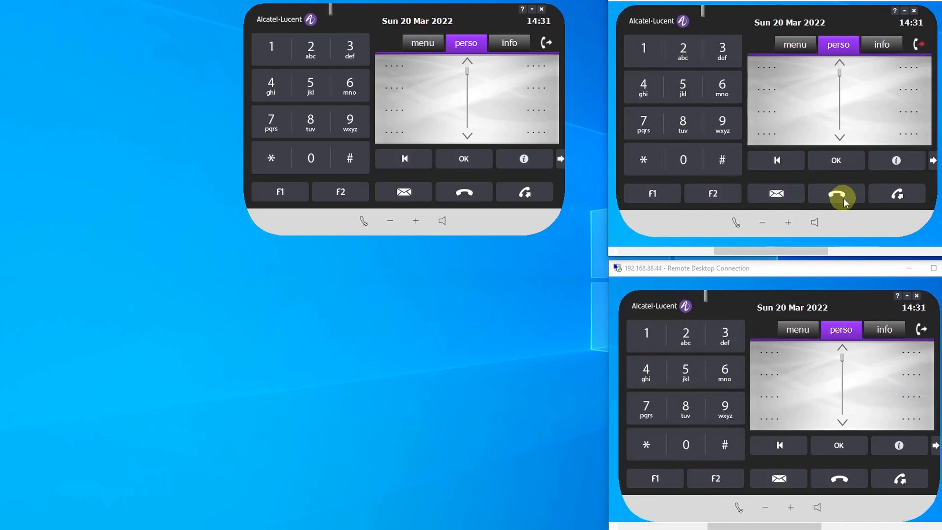
- Make extension 1001 busy by dialing 10 on it, call 1001 from the MAIN softphone, and hang up both phones
click(652, 57)
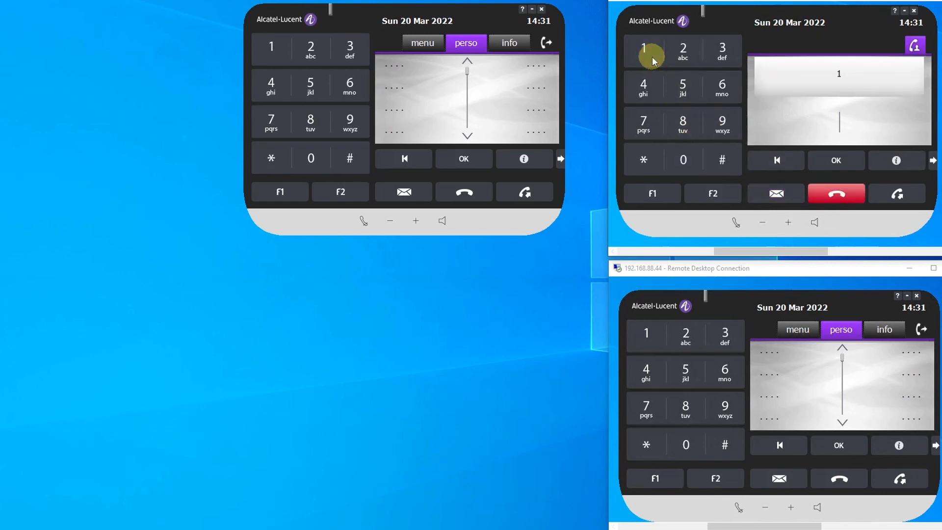
click(682, 168)
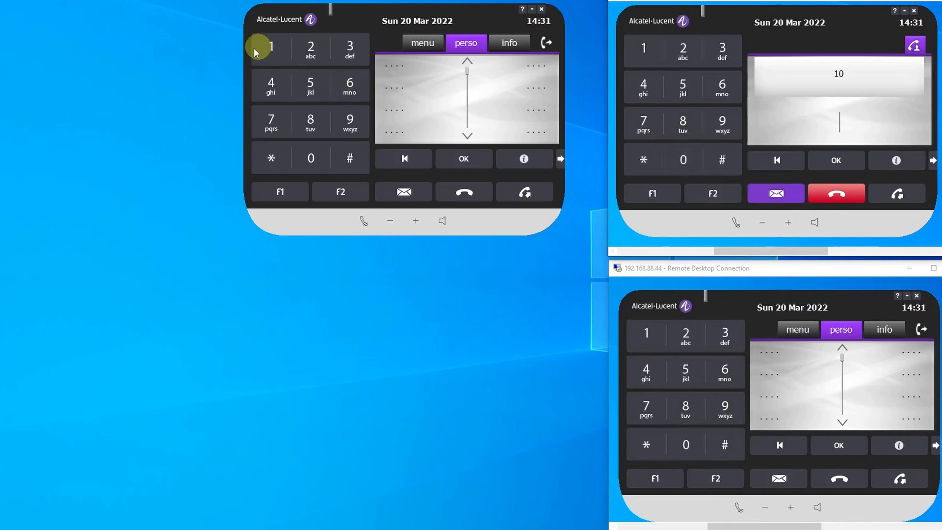
click(271, 49)
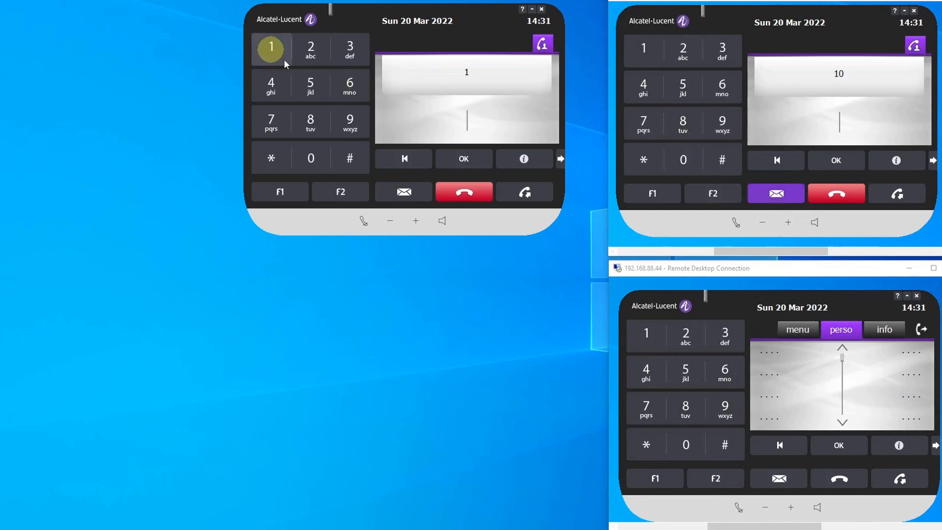
click(311, 160)
click(312, 161)
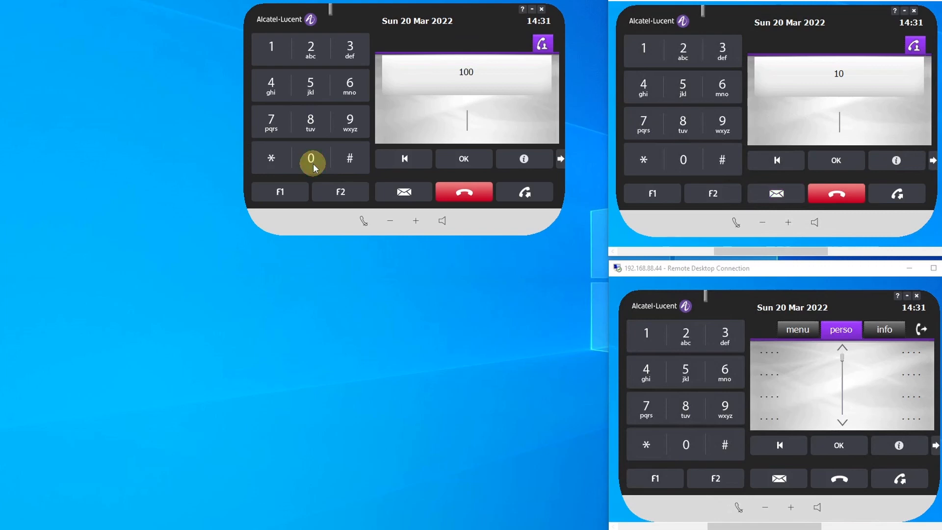
click(273, 49)
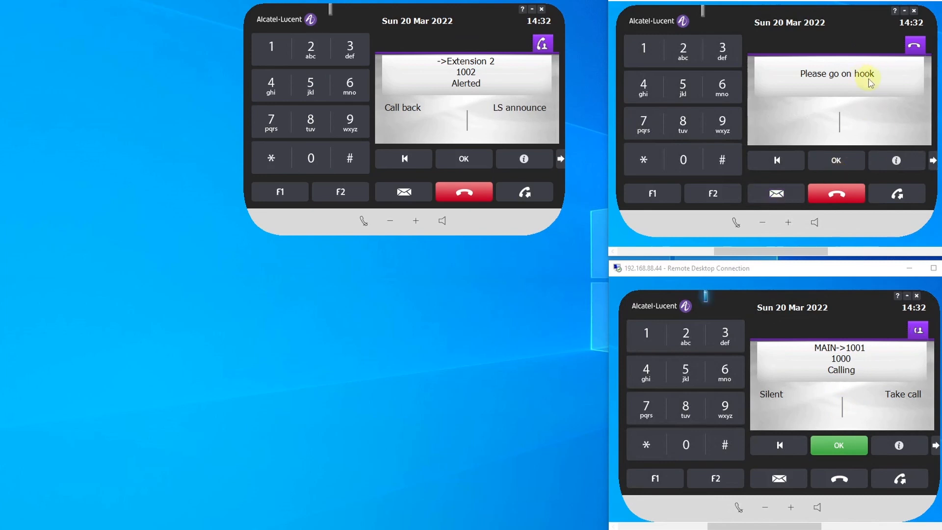
click(836, 194)
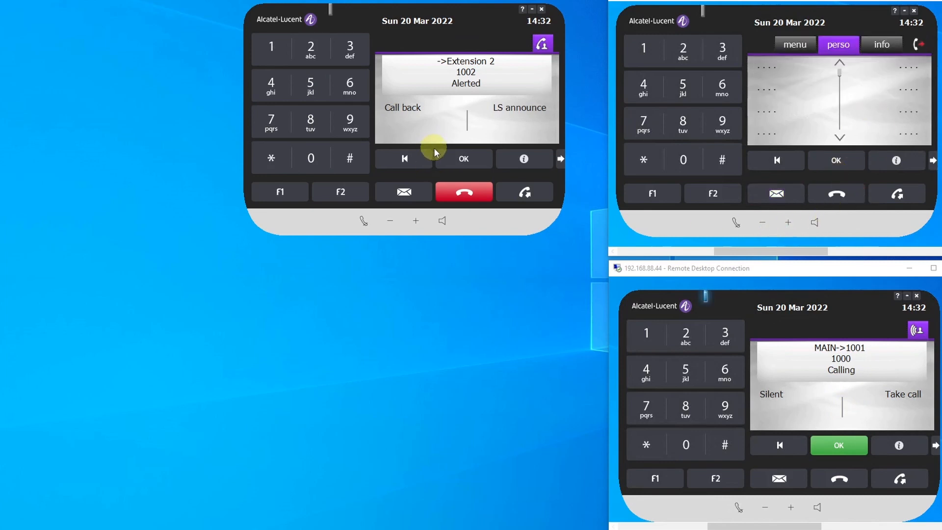
click(466, 194)
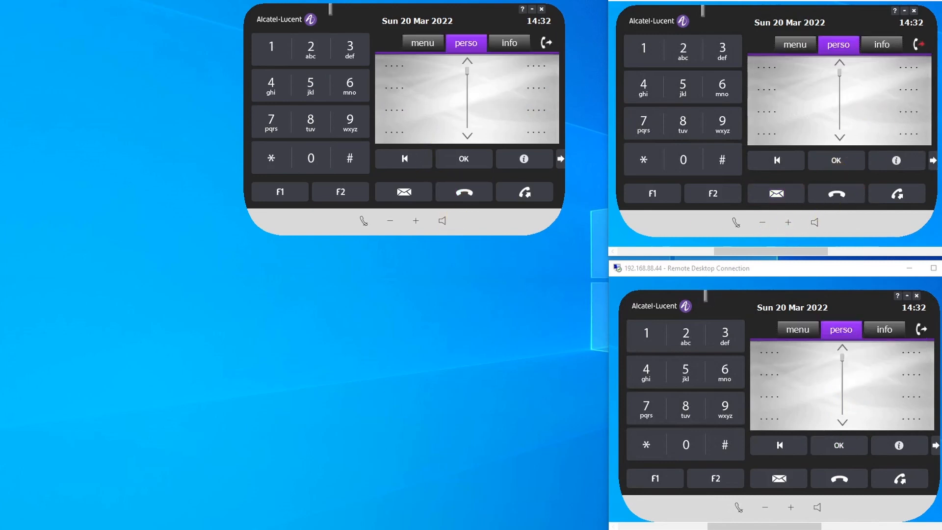
- Return to the browser, set Forward to Forward on no answer for user 1001, and save the record
click(371, 529)
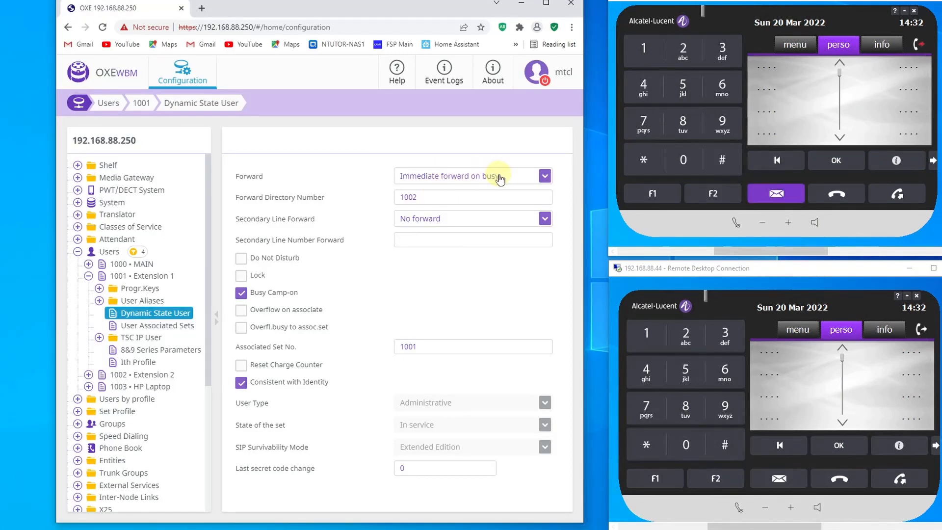
click(545, 175)
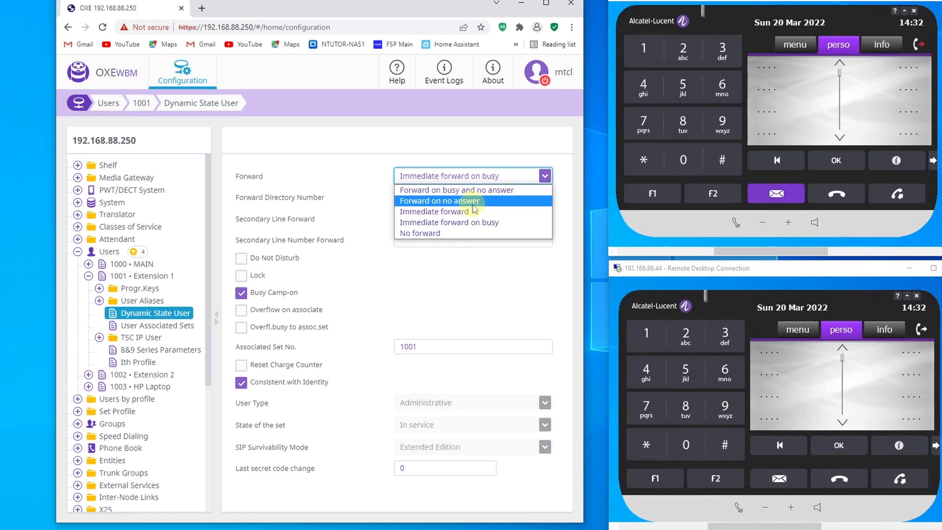
click(473, 201)
click(368, 496)
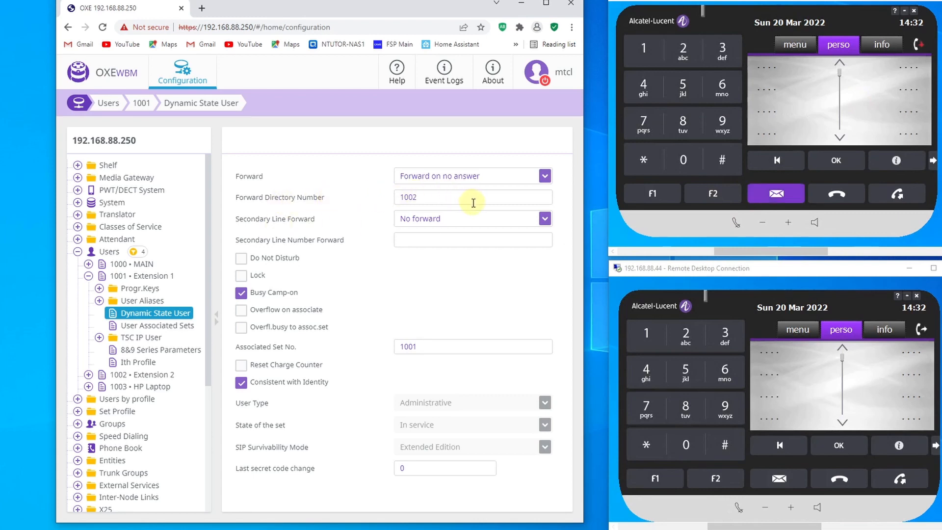
scroll(113, 294, down, 3)
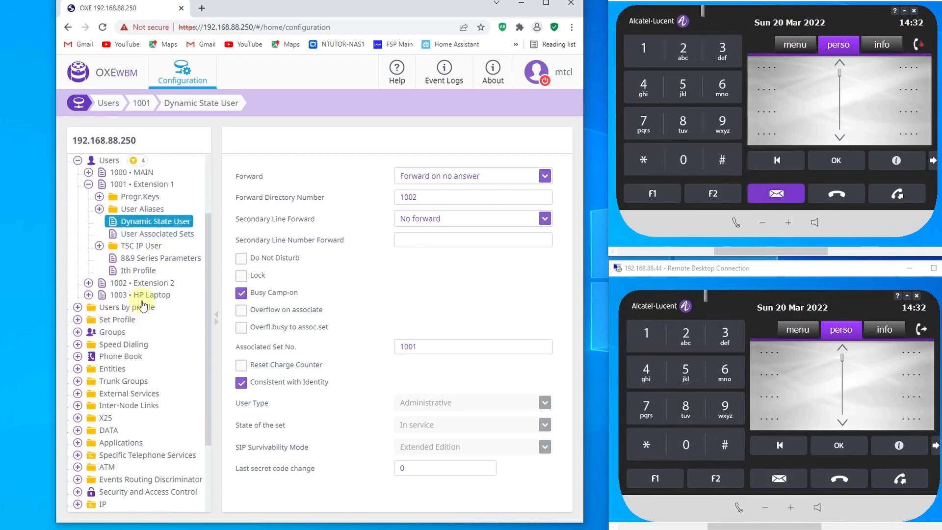
scroll(98, 245, up, 3)
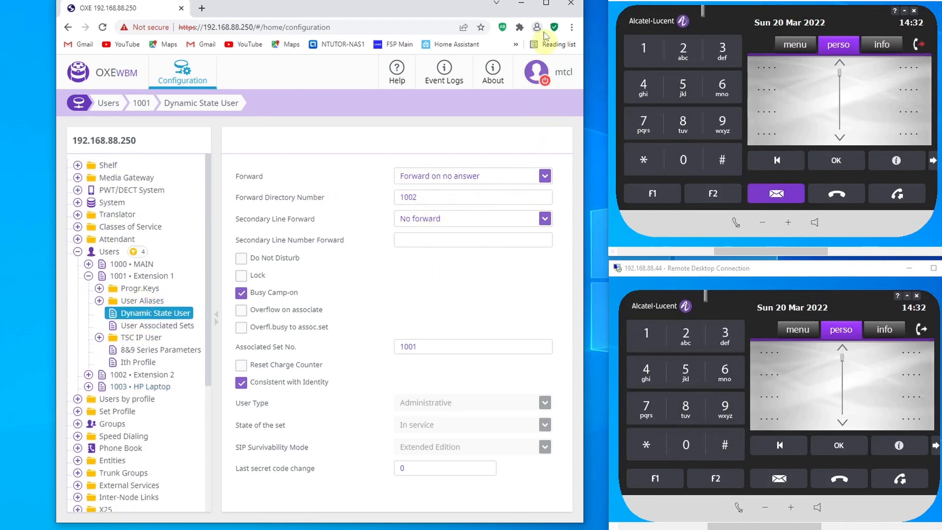
- Minimize the browser, call 1001 from the MAIN softphone without answering there, answer the forwarded call on 1002, and end the call
click(521, 3)
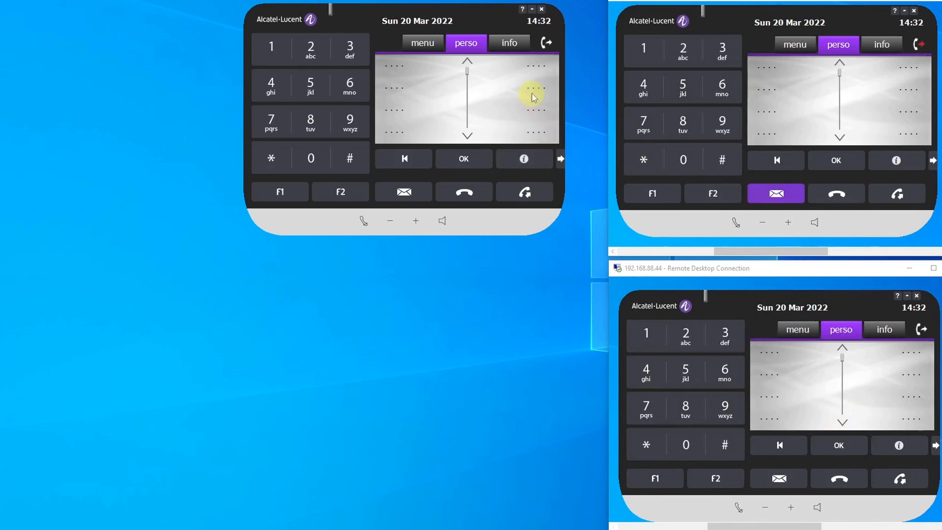
click(269, 51)
click(308, 161)
click(309, 161)
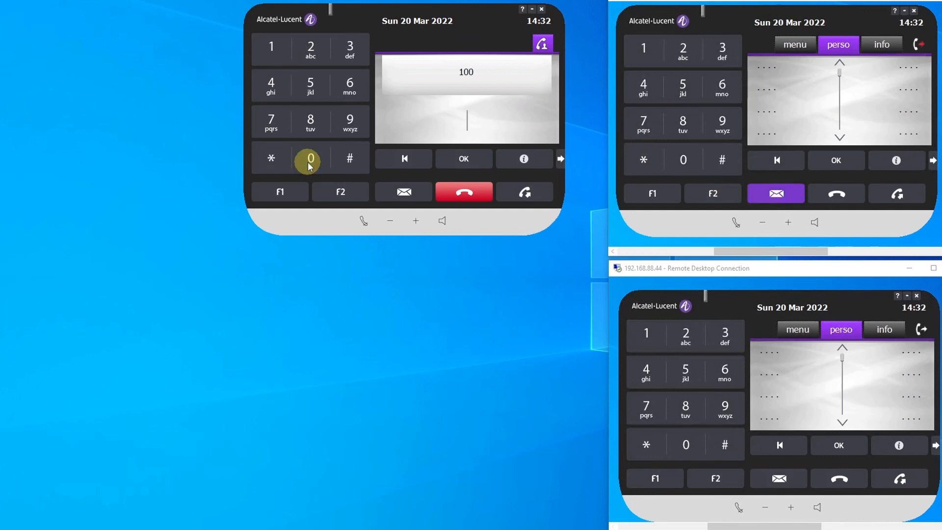
click(278, 51)
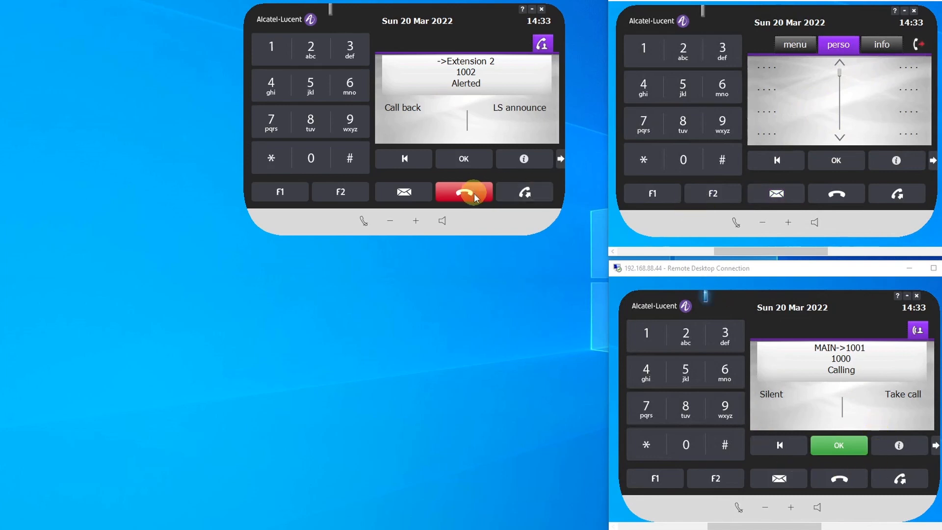
click(839, 452)
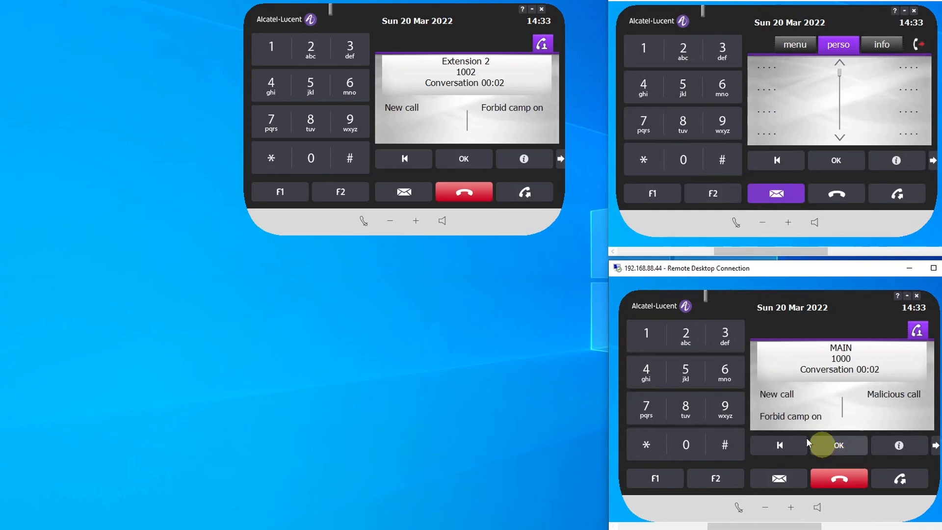
click(458, 192)
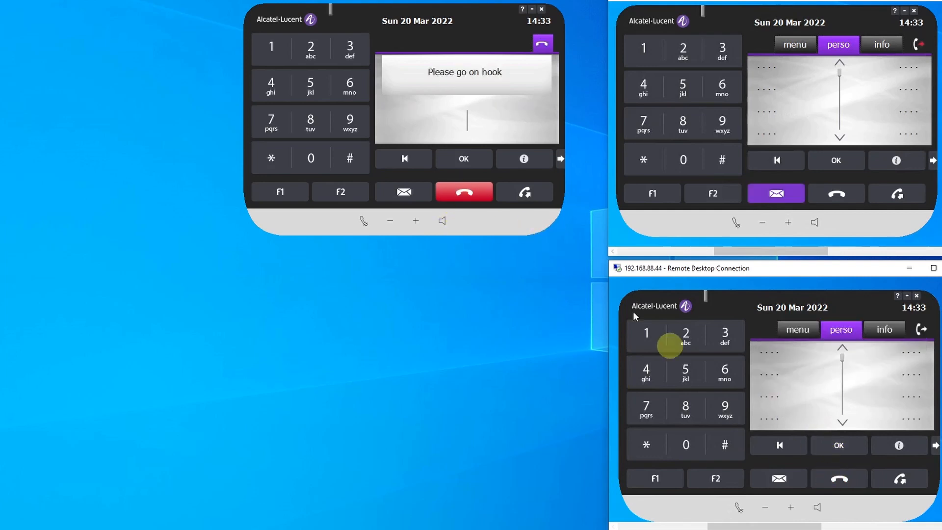
click(464, 196)
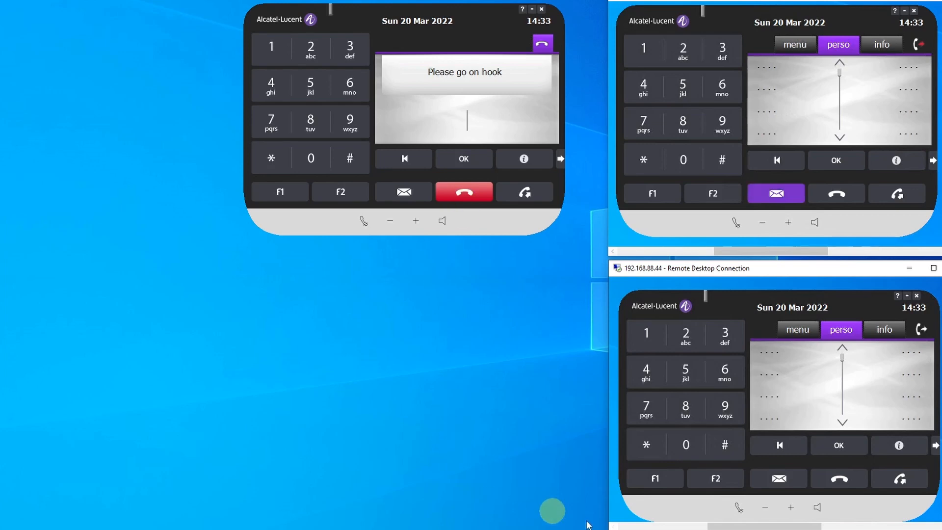
- Return to the browser, choose Forward on busy and no answer for user 1001, and review the other Forward options
click(523, 529)
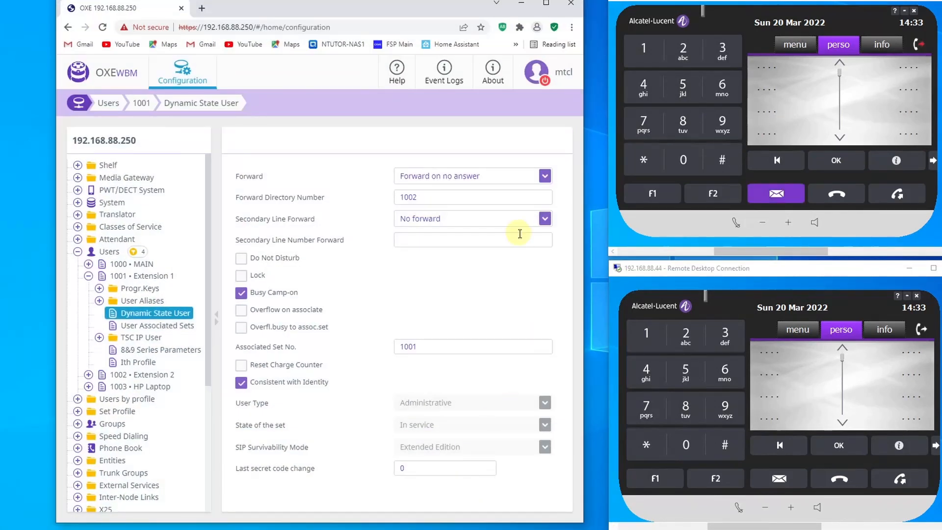
click(432, 176)
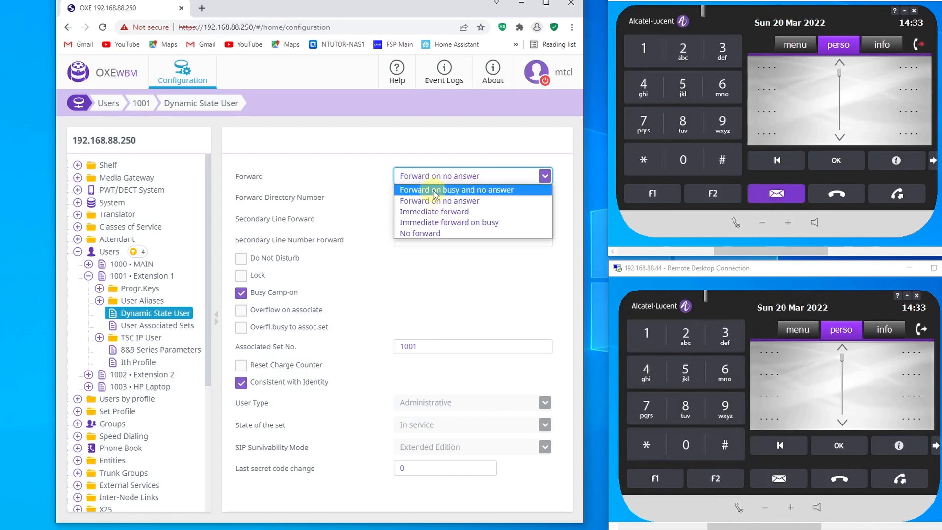
click(472, 191)
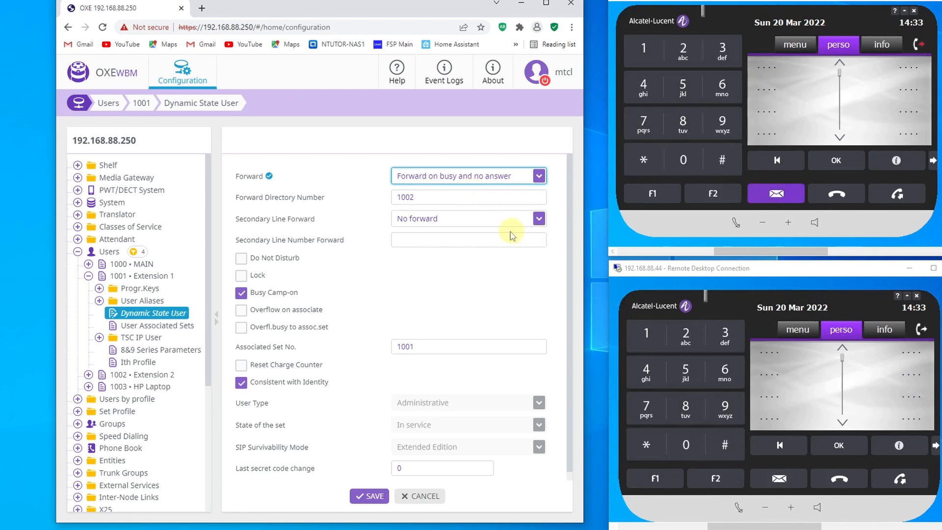
click(445, 176)
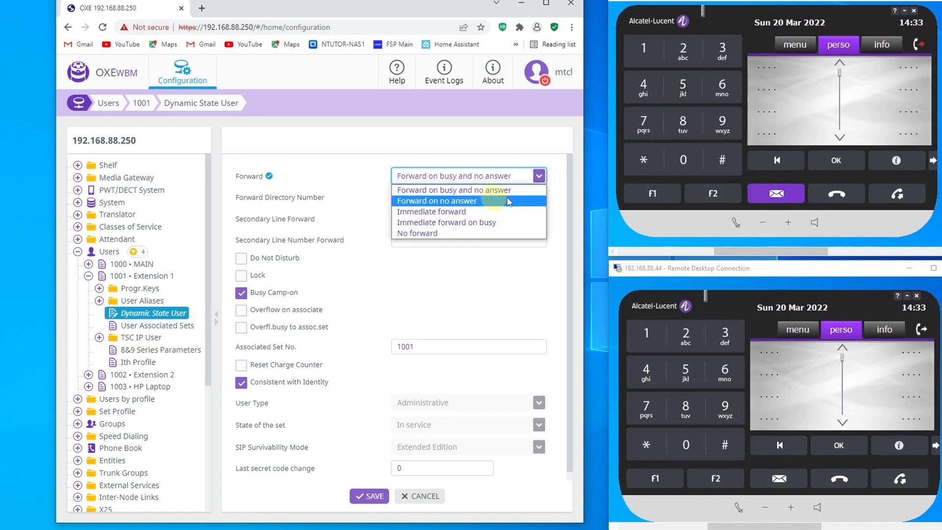
click(534, 284)
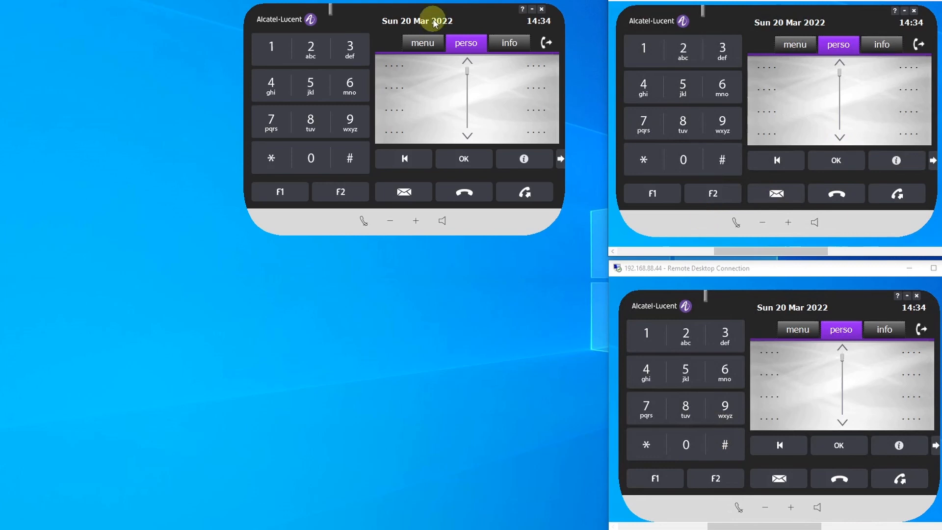
- Move the MAIN softphone window slightly lower on the desktop
drag(428, 15, 426, 67)
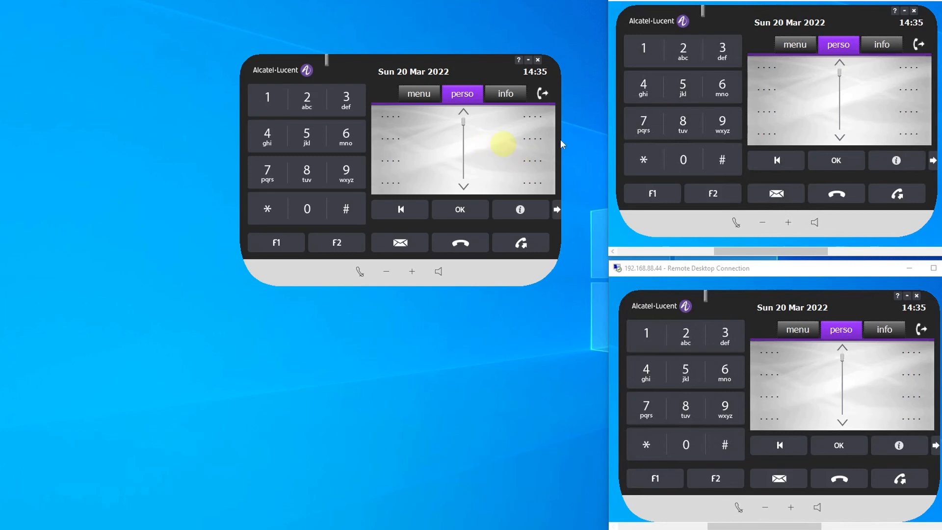
- View the other forward types available on the MAIN softphone, and leave the Forward screen without choosing one
click(541, 93)
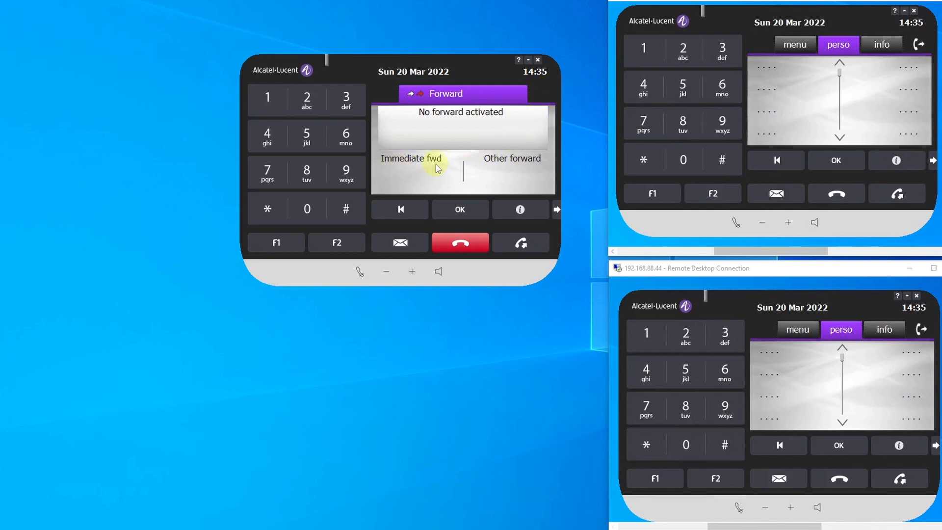
click(519, 160)
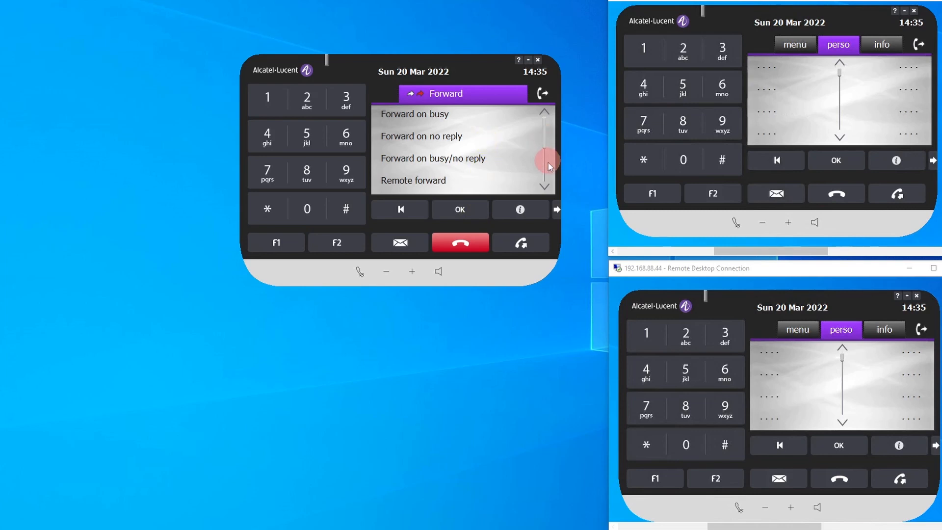
click(455, 244)
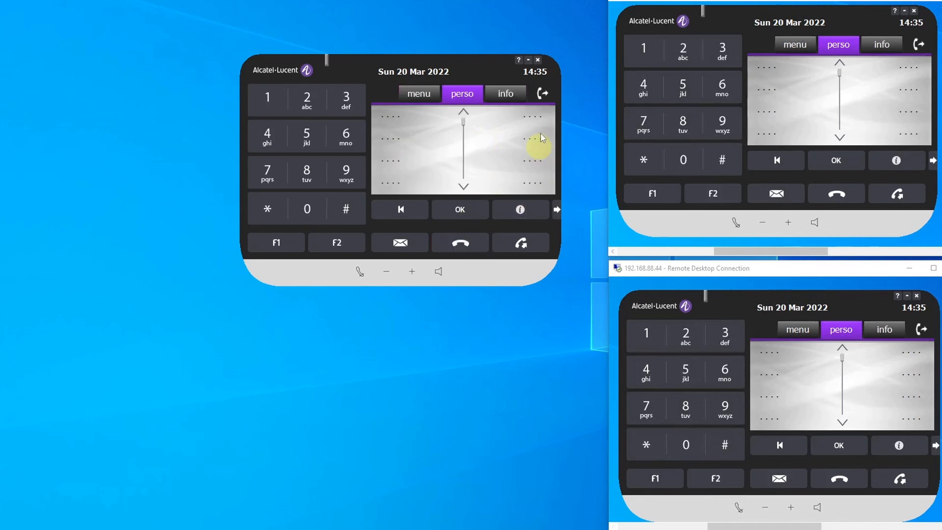
- Activate immediate forwarding to 1002 from the MAIN softphone's Forward screen, and exit to its home page
click(545, 95)
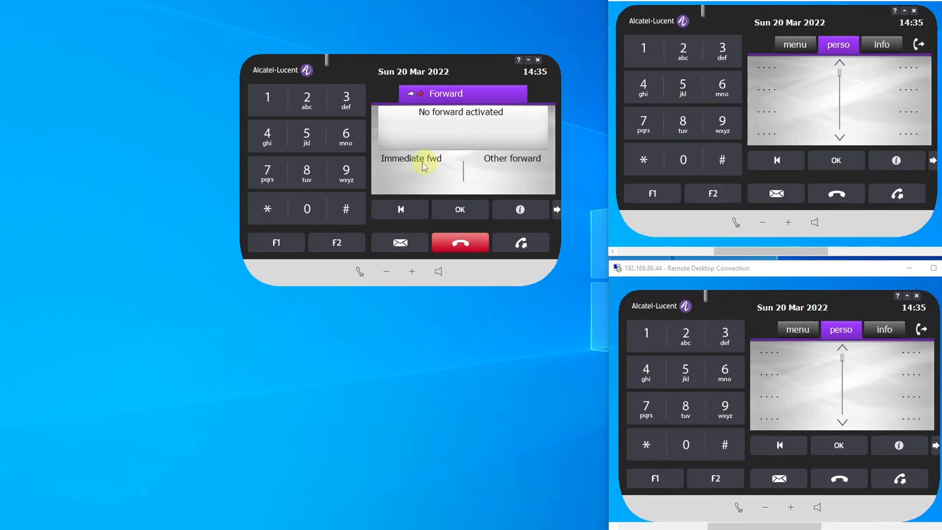
click(412, 159)
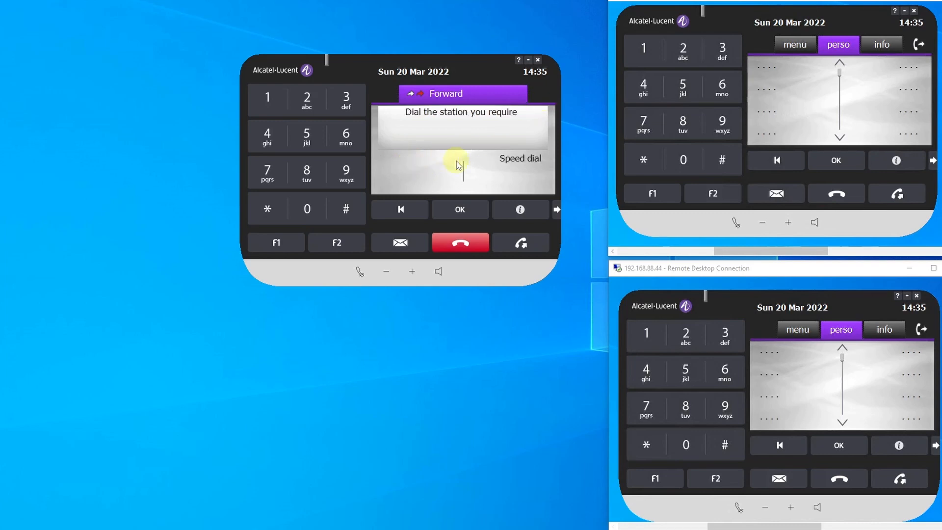
click(266, 98)
click(307, 209)
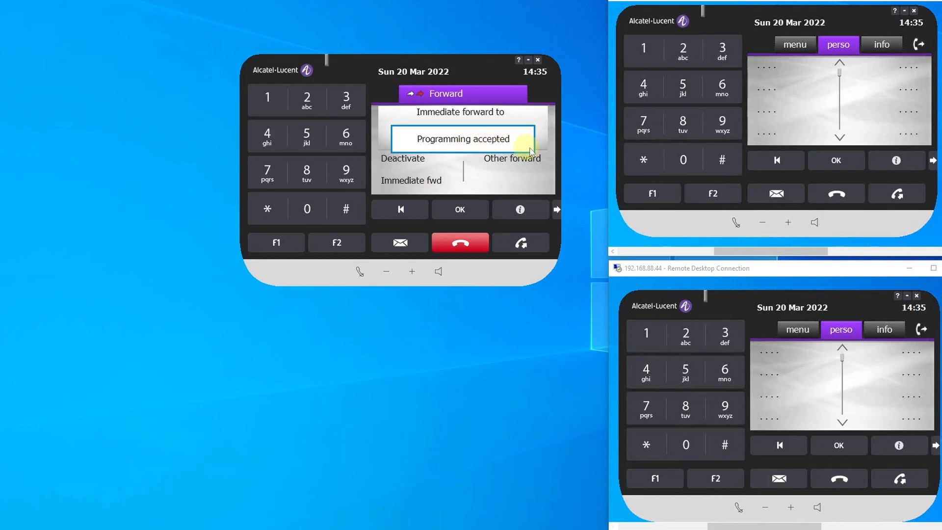
click(472, 242)
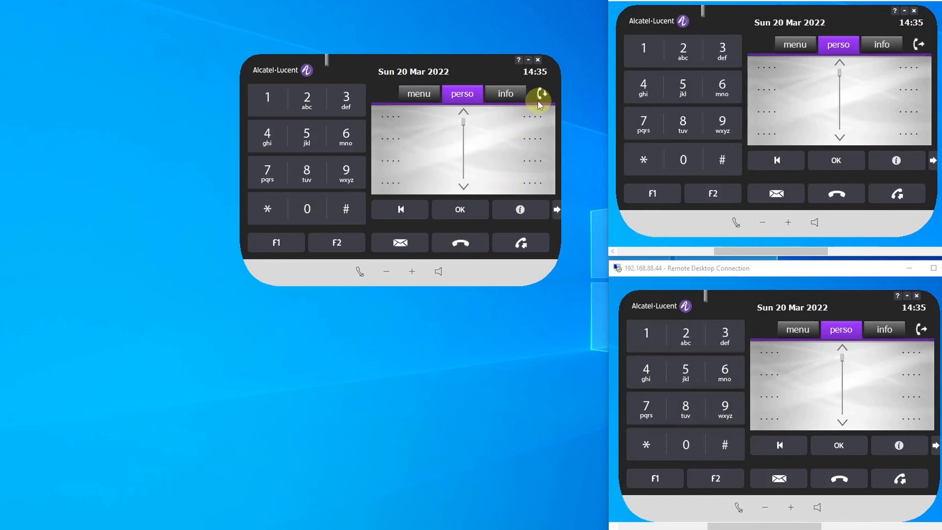
- Show the MAIN softphone's forward information, and test the forward by calling 1000 from the Extension 1 softphone before hanging up
click(513, 94)
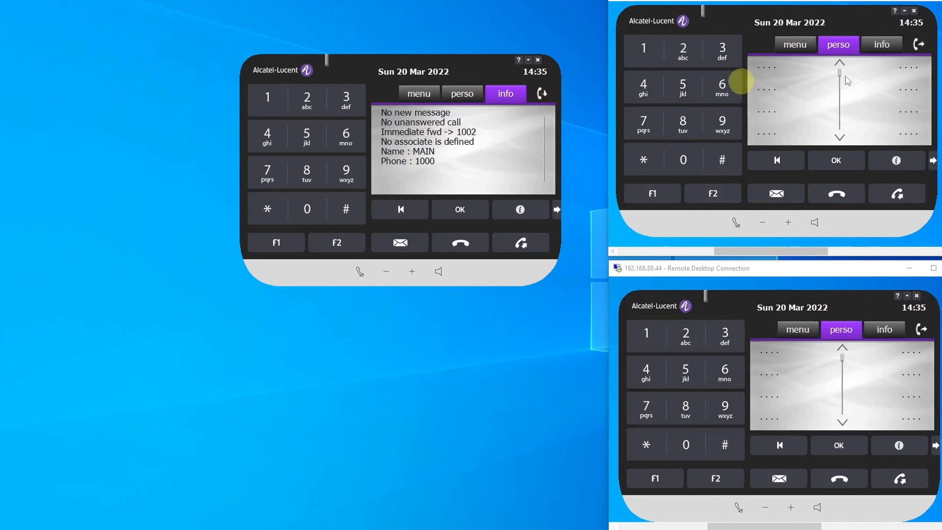
click(644, 51)
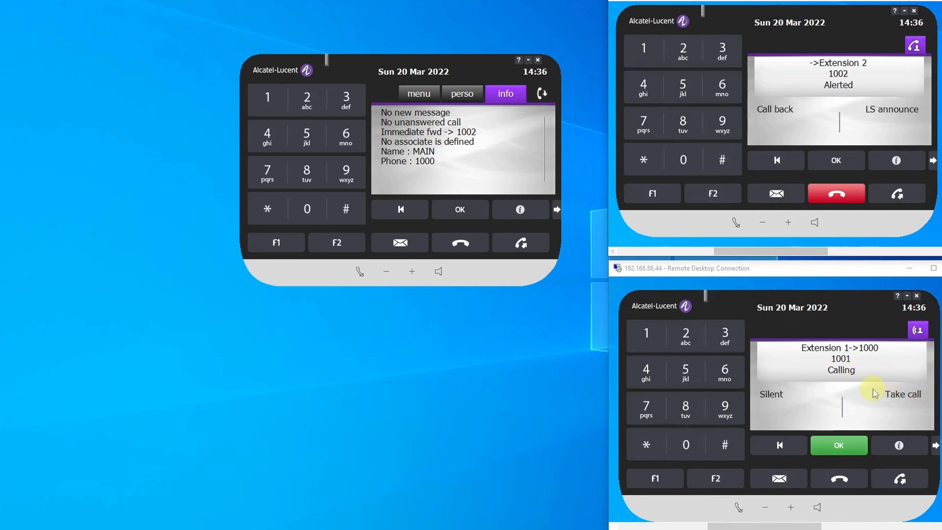
click(844, 194)
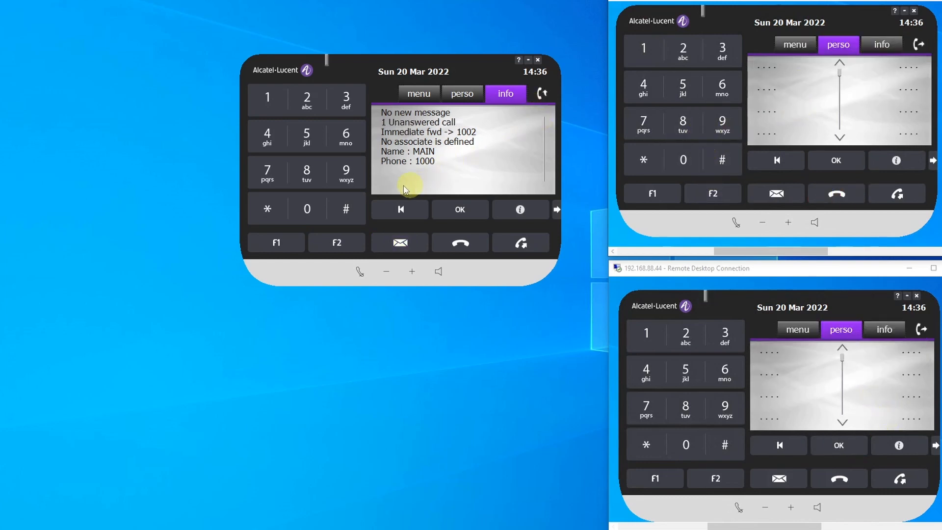
- Deactivate the immediate forward on the MAIN softphone, and exit the Forward screen
click(543, 94)
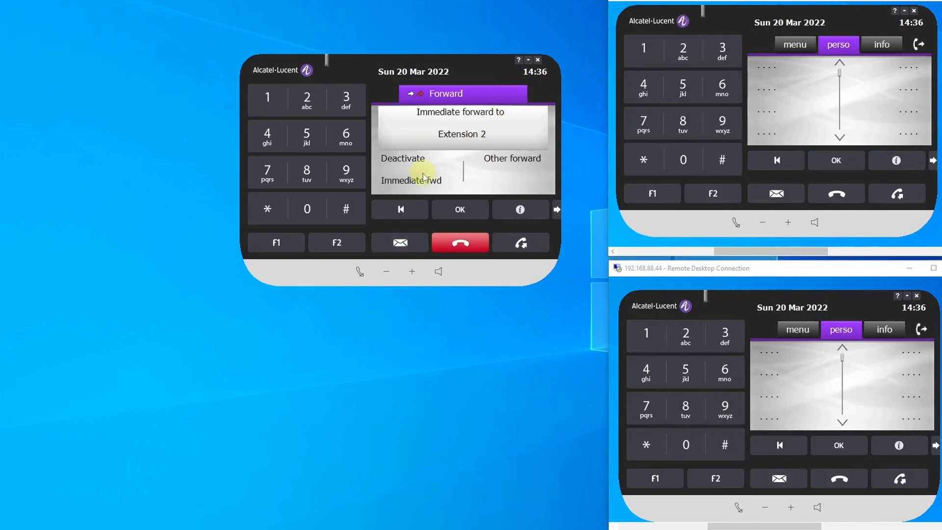
click(402, 159)
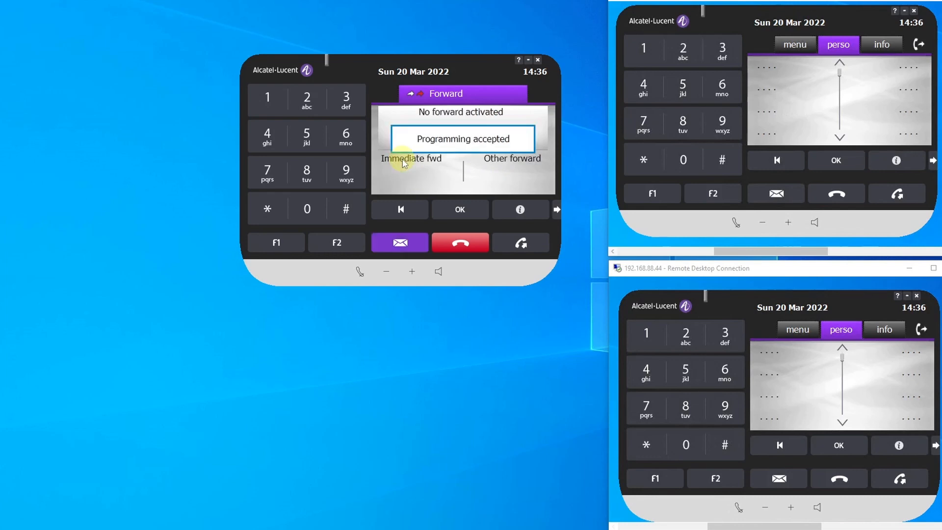
click(470, 243)
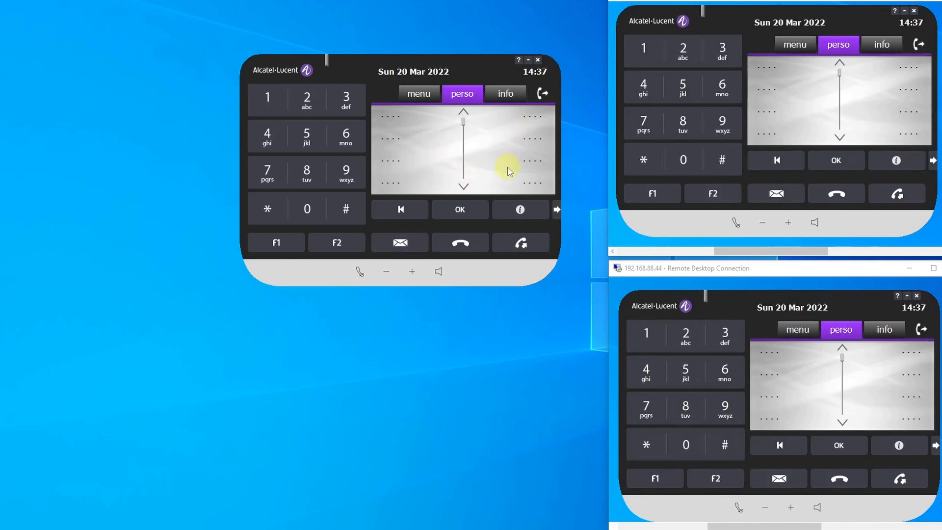
- Dial prefix *01 followed by 1002 on the MAIN softphone to activate immediate forwarding, and exit
click(267, 208)
click(312, 208)
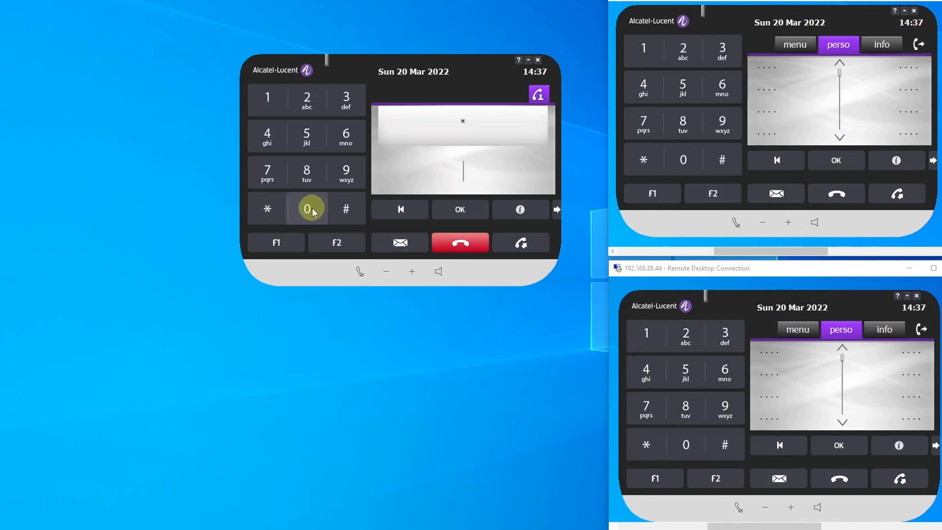
click(270, 102)
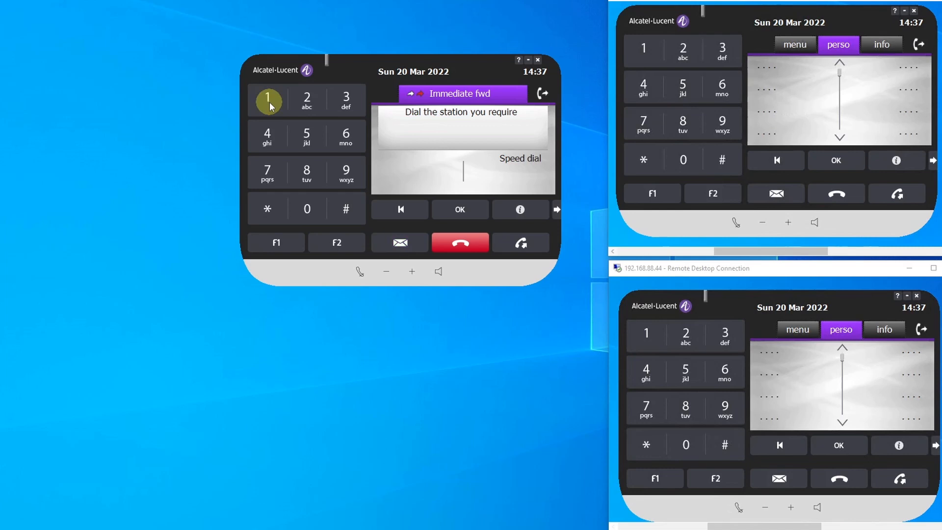
click(270, 99)
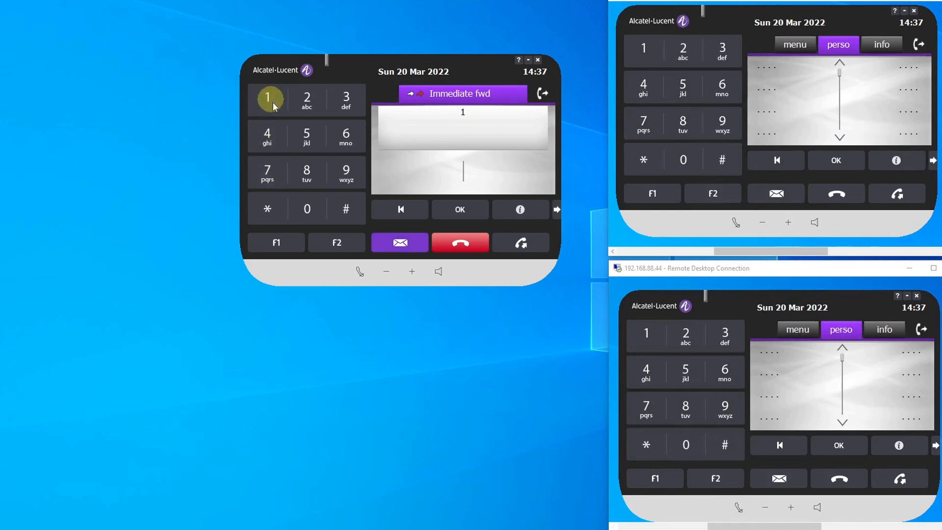
click(313, 209)
click(306, 99)
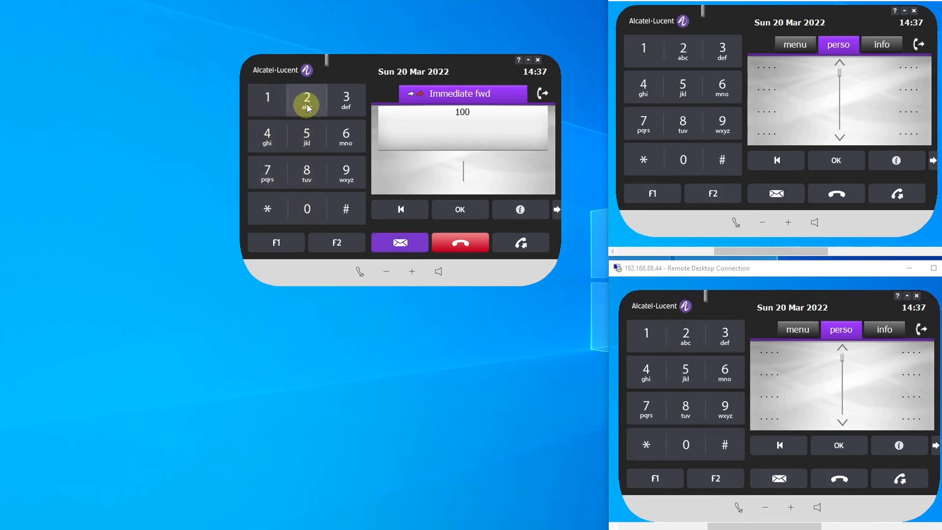
click(464, 248)
- Check the MAIN softphone's forward information, call 1000 from the Extension 1 softphone to test the prefix-activated forward, and hang up
click(502, 94)
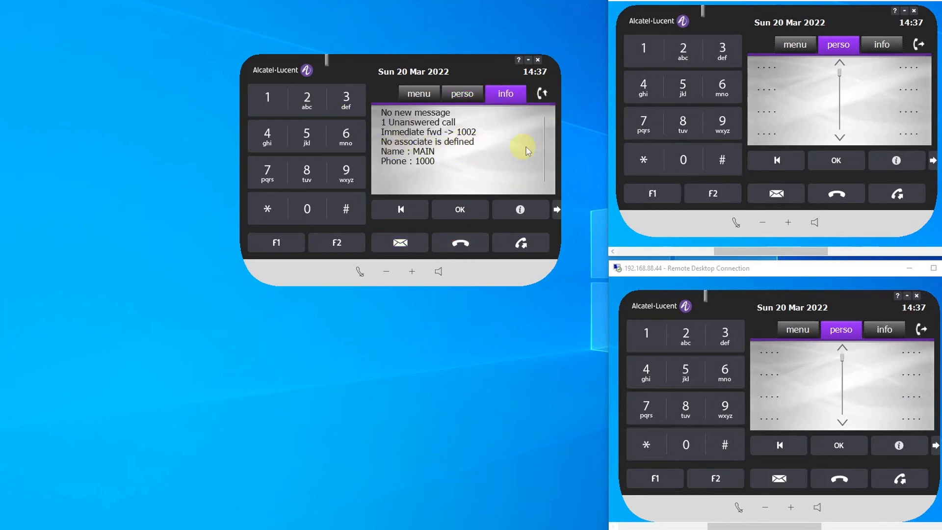
click(648, 47)
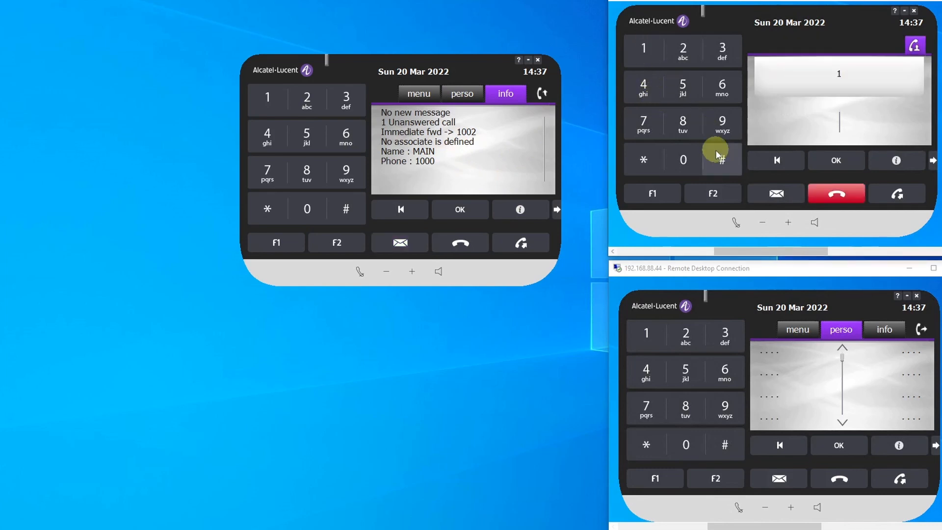
click(677, 161)
click(676, 161)
click(676, 160)
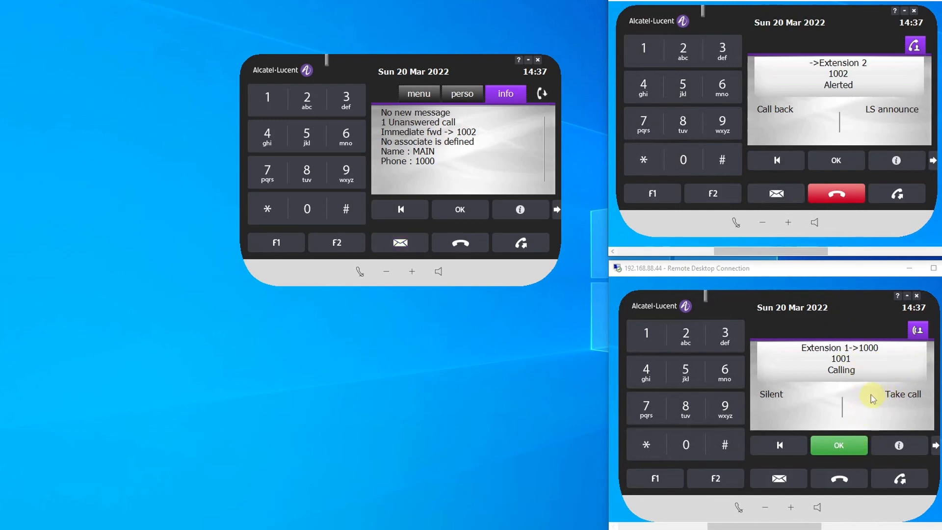
click(837, 194)
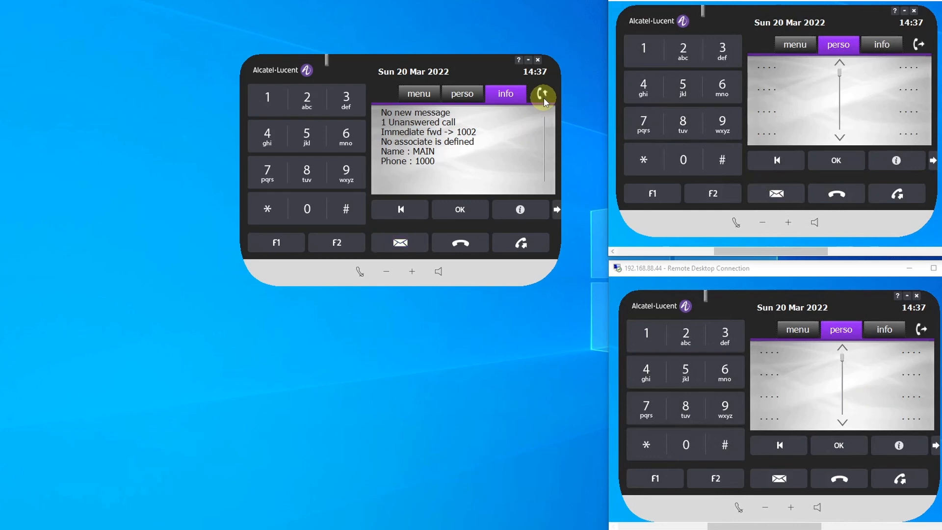
- Leave the MAIN softphone's Forward screen without changes, and cancel its forwarding by dialling the deactivation prefix
click(543, 98)
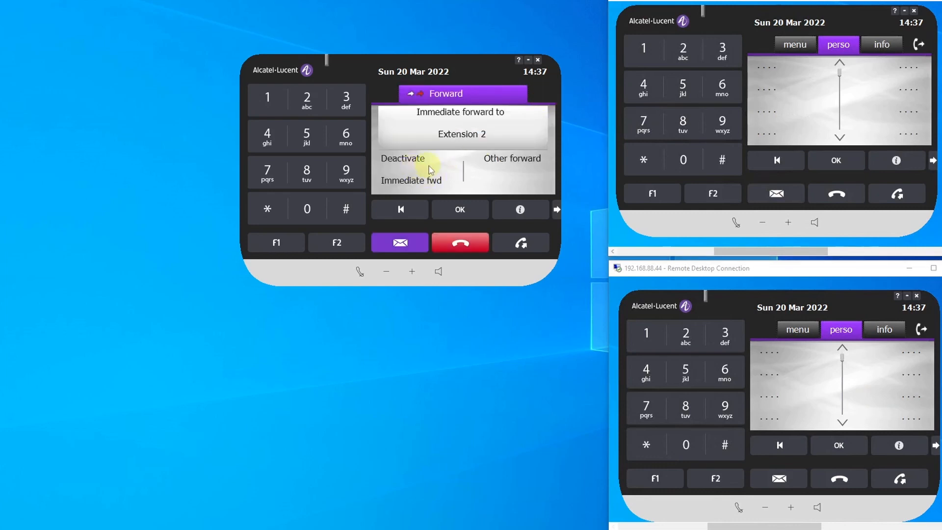
click(459, 243)
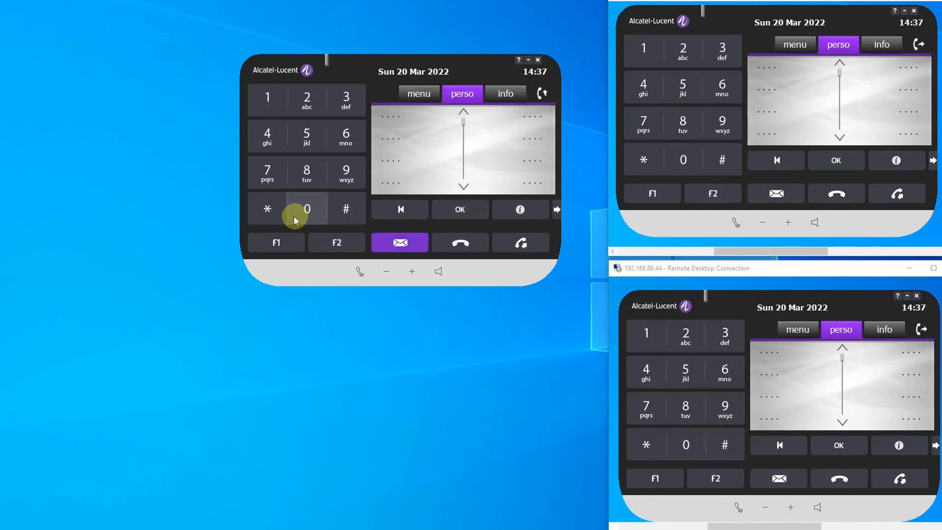
click(262, 214)
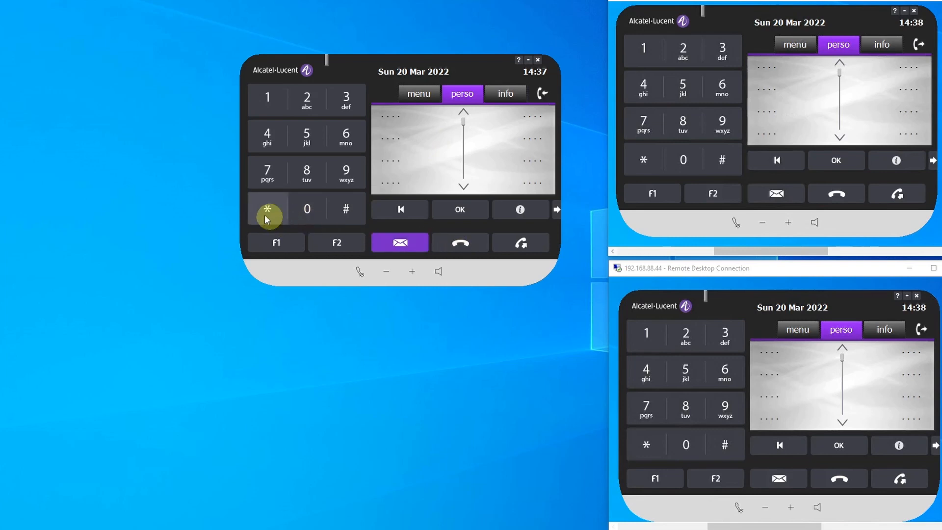
click(306, 210)
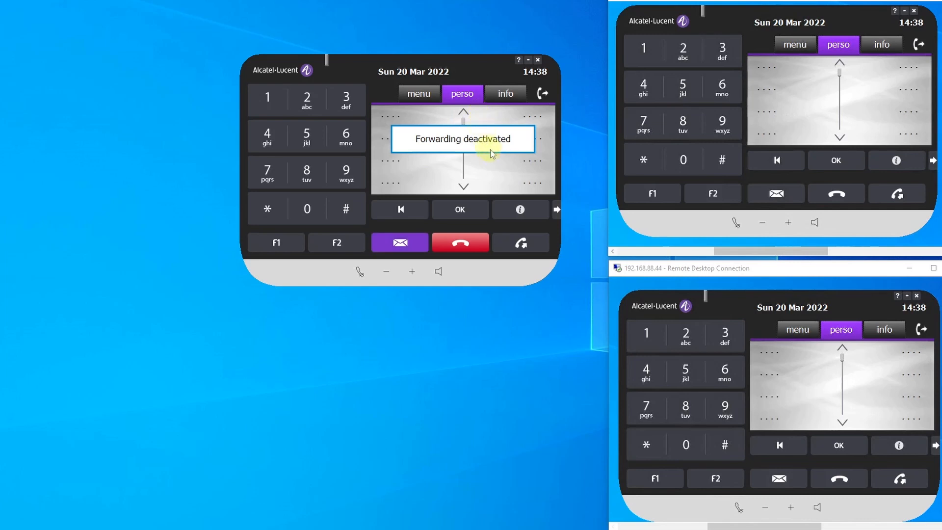
click(483, 250)
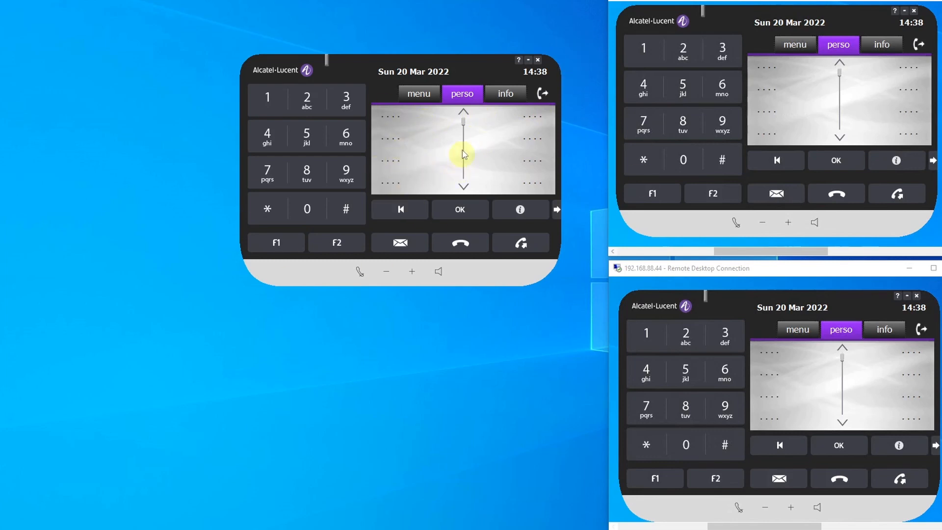
- Program the MAIN softphone's first personal key with number *011002 and mnemonic fwd1002, apply it, and exit key programming
click(390, 116)
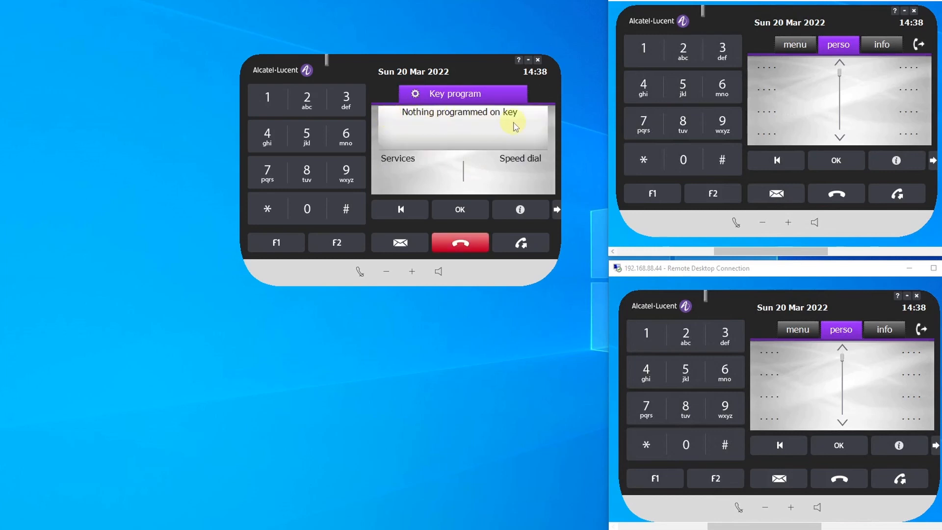
click(528, 163)
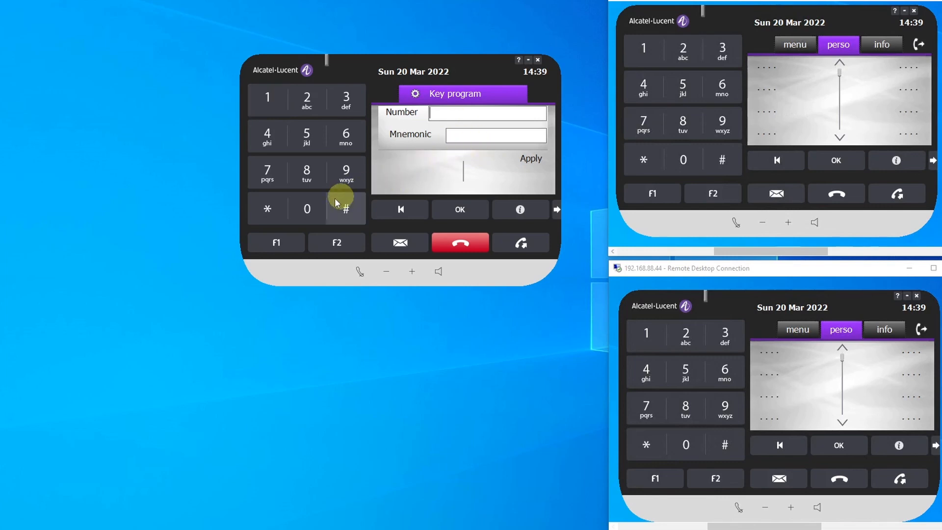
click(285, 210)
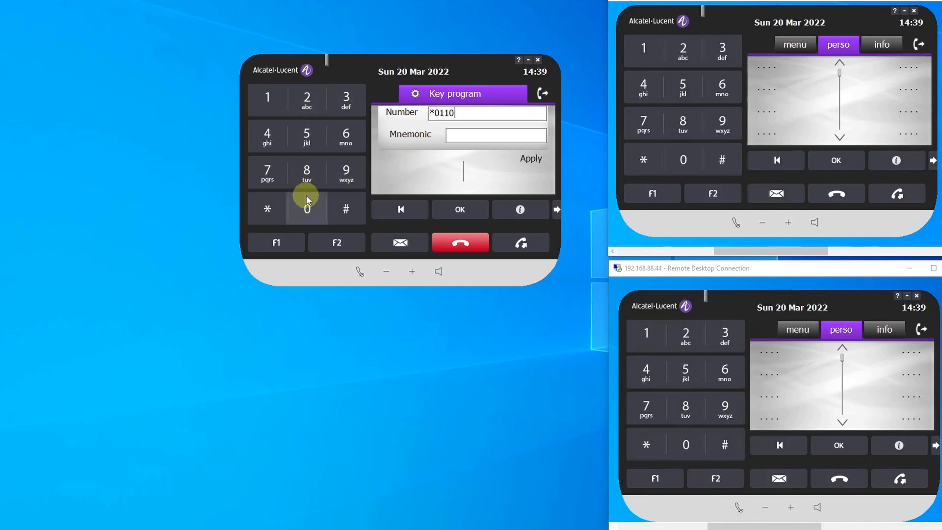
click(308, 209)
click(307, 98)
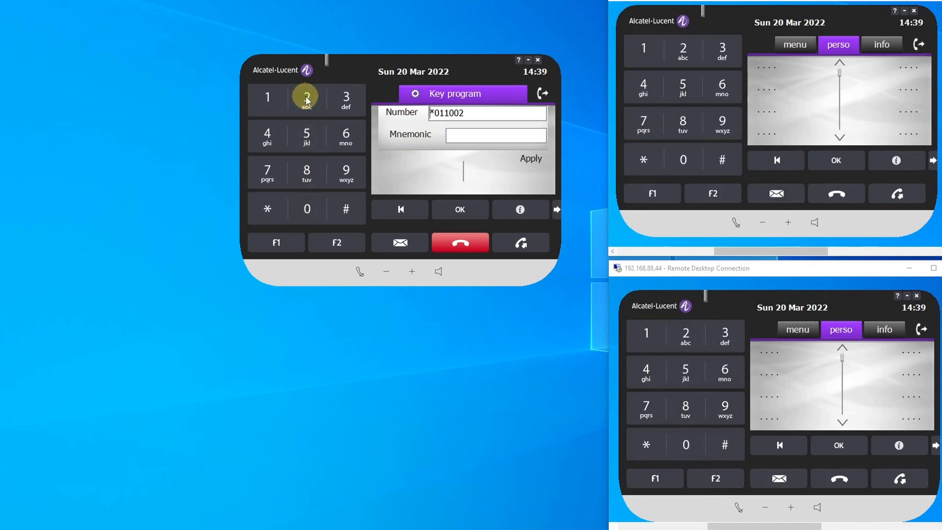
click(480, 137)
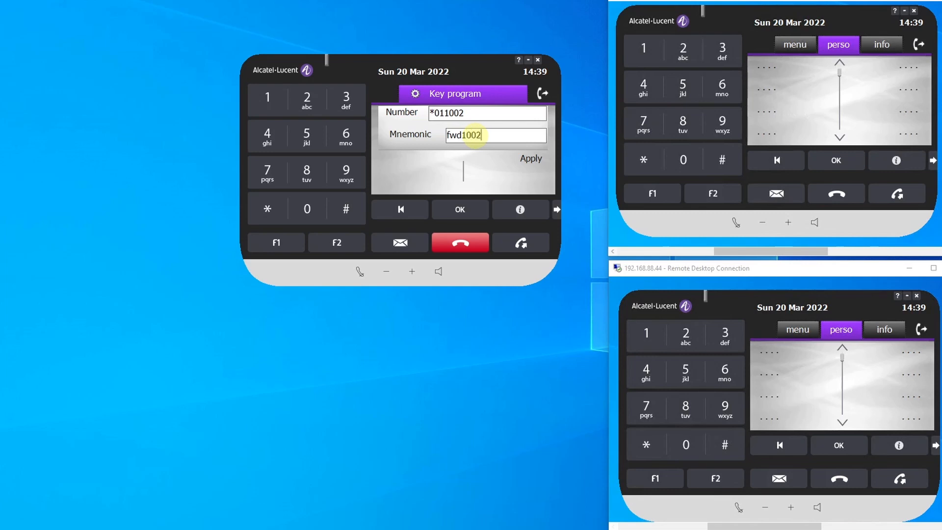
click(536, 164)
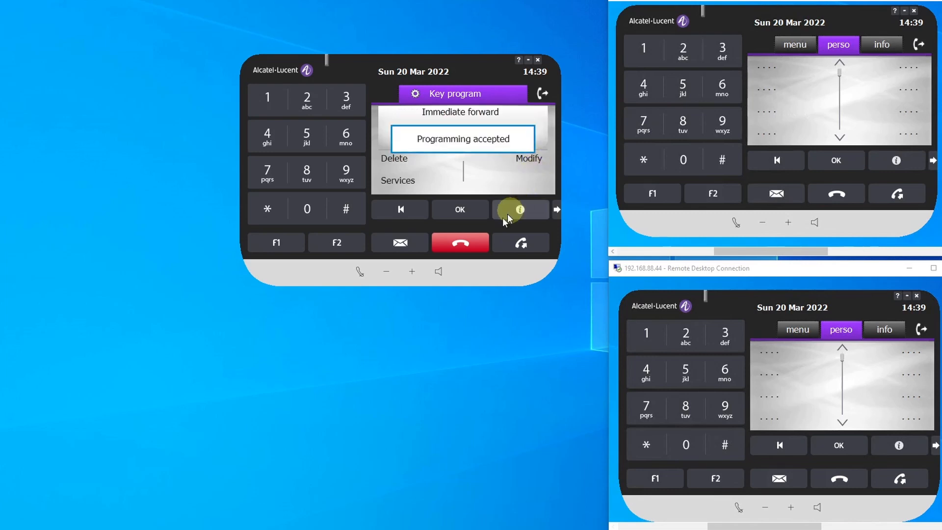
click(463, 243)
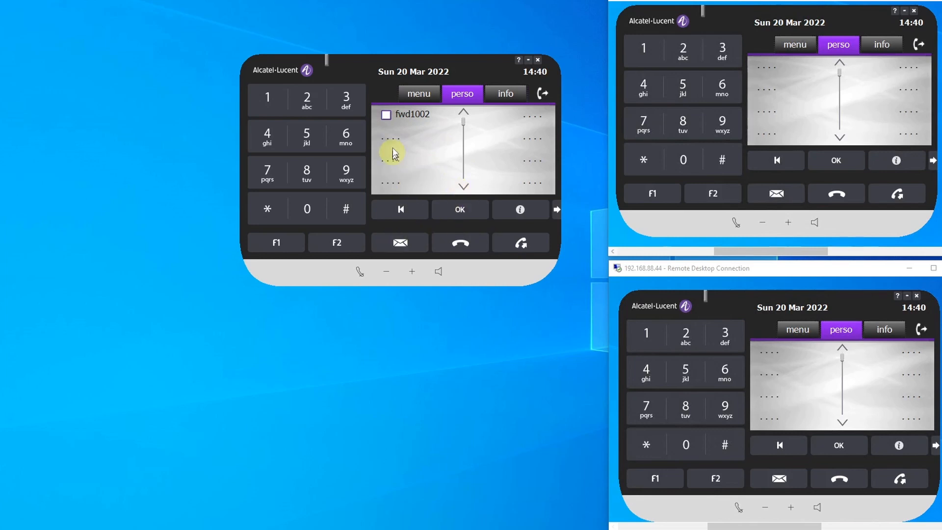
- Activate forwarding to 1002 with the fwd1002 key on the MAIN softphone, and close the confirmation
click(386, 115)
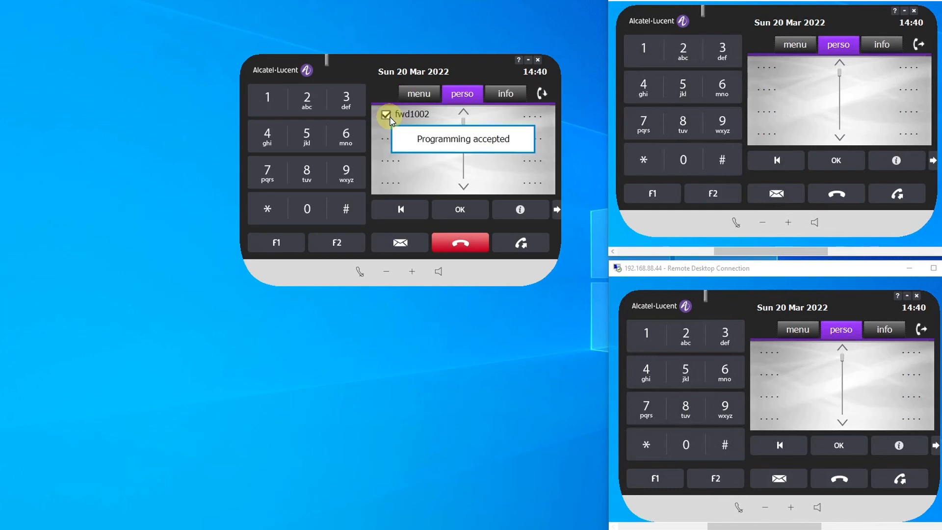
click(463, 248)
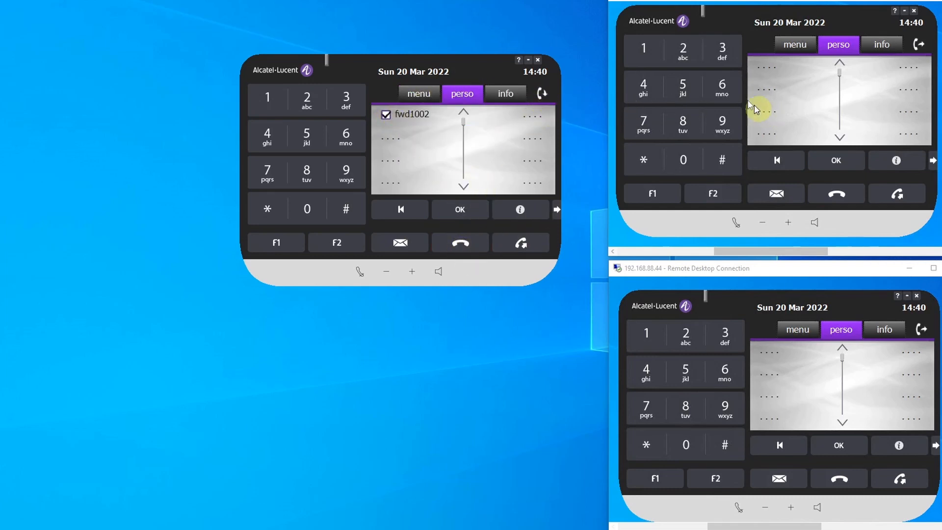
- Test the key-activated forward with a call from the Extension 1 softphone, hang up, and cancel forwarding with the MAIN softphone's fwd1002 key
click(643, 51)
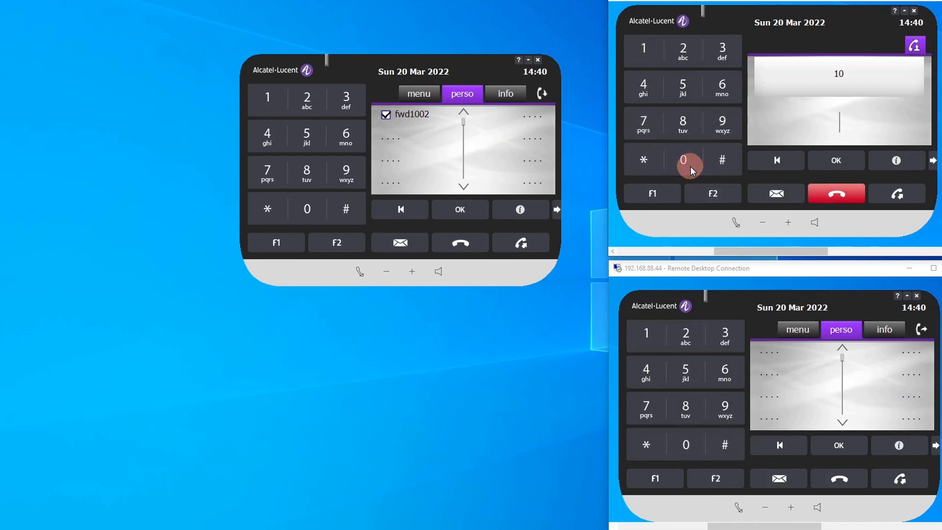
click(844, 196)
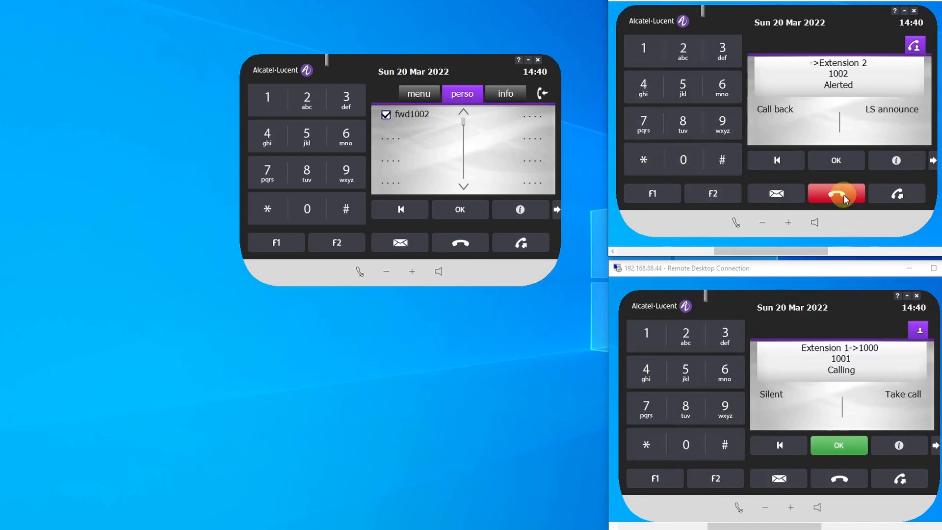
click(386, 116)
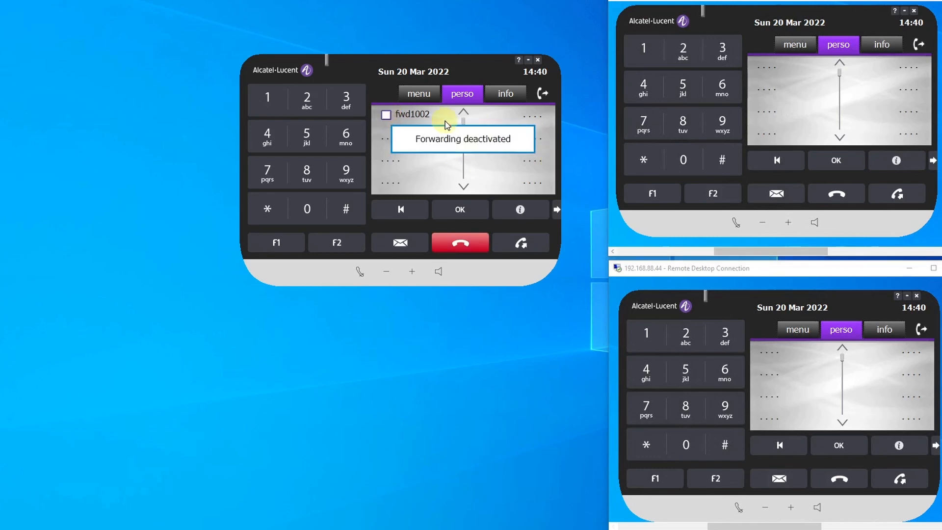
click(465, 242)
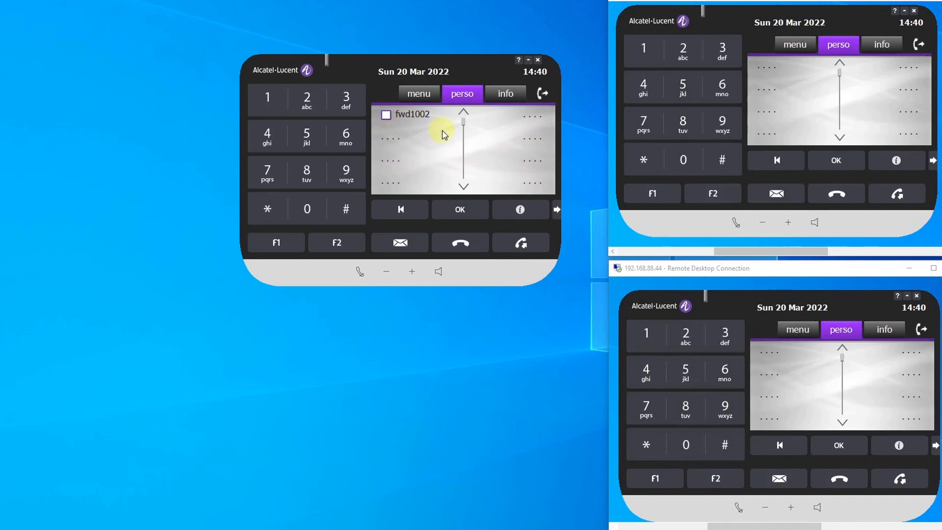
click(398, 141)
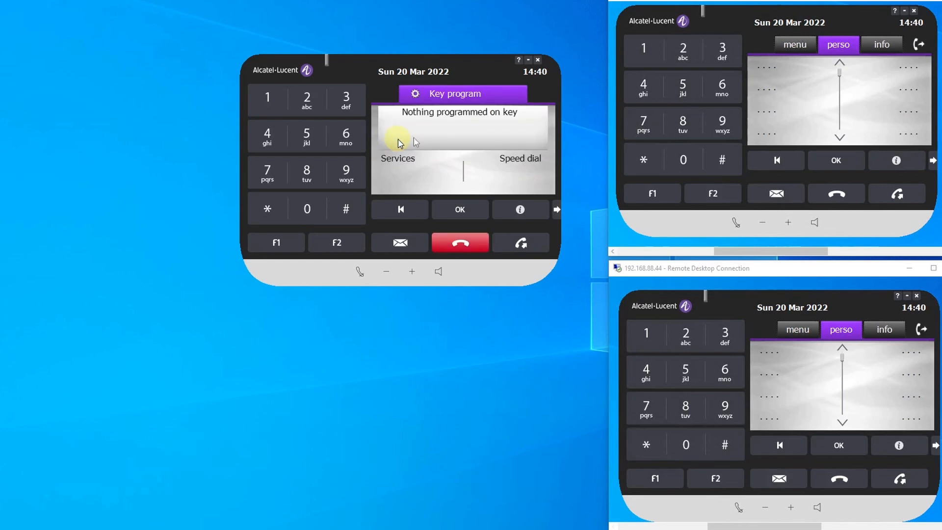
click(467, 245)
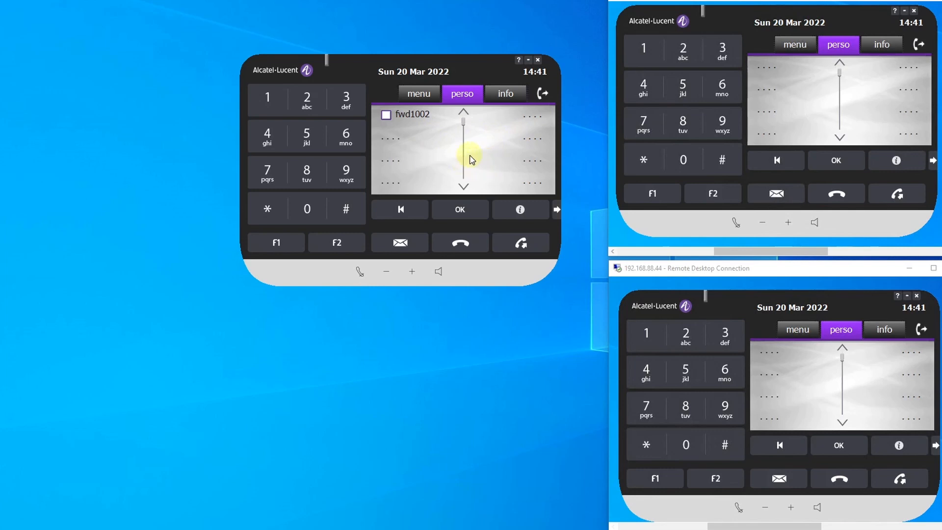
click(307, 211)
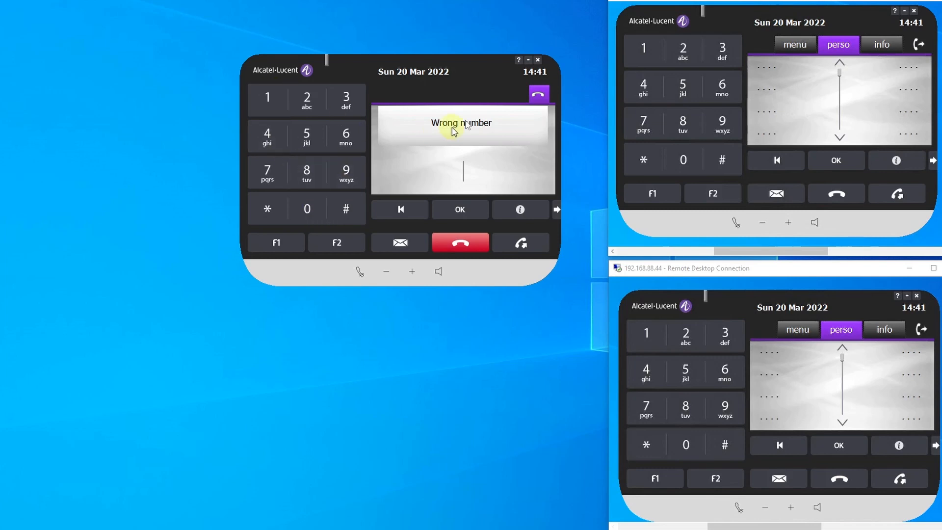
click(309, 176)
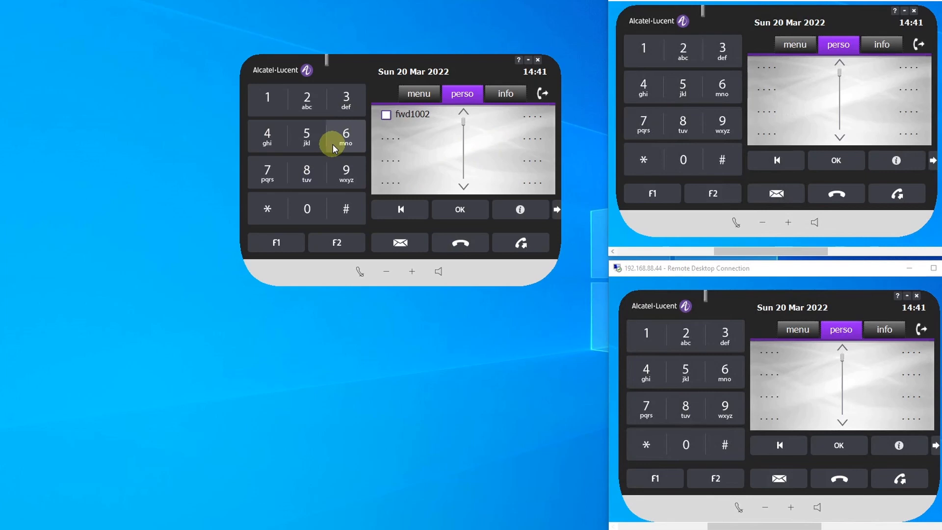
- Activate forwarding to 1002 with the fwd1002 key on the MAIN softphone, and check its forward information
click(420, 117)
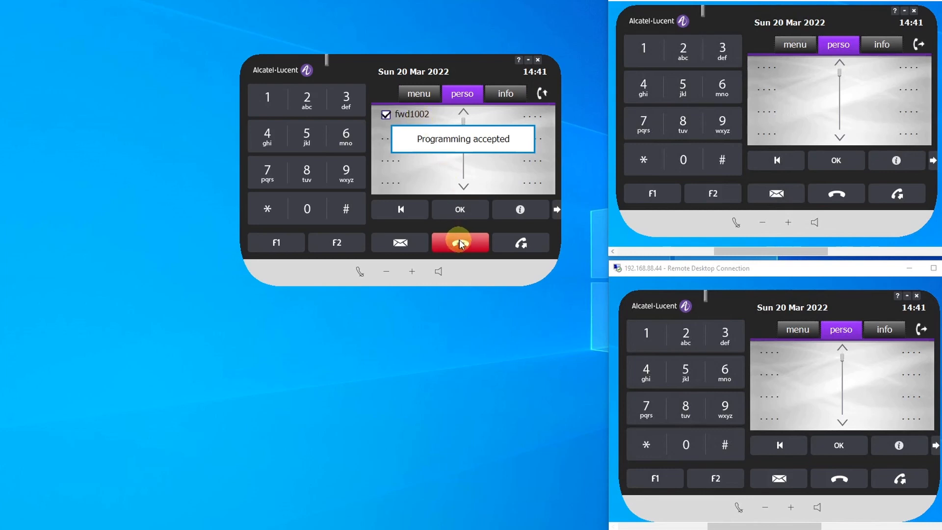
click(459, 241)
click(417, 93)
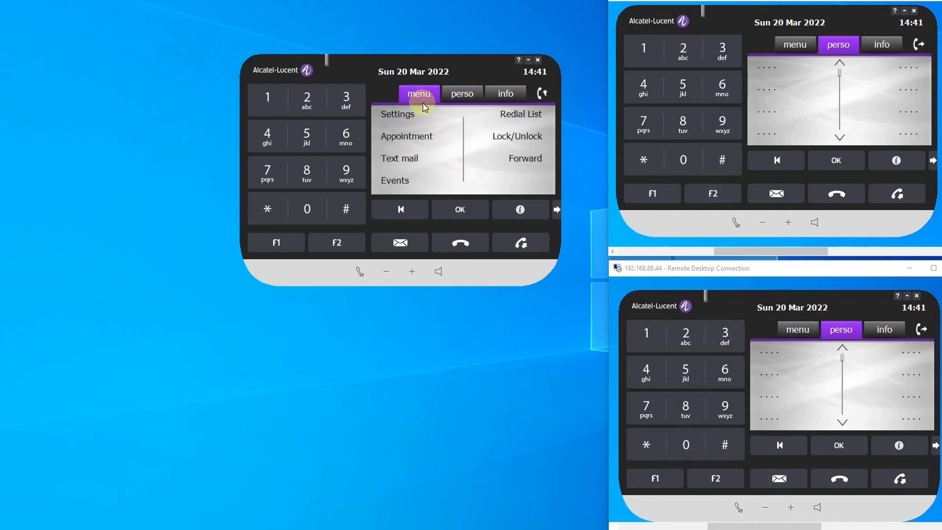
click(511, 94)
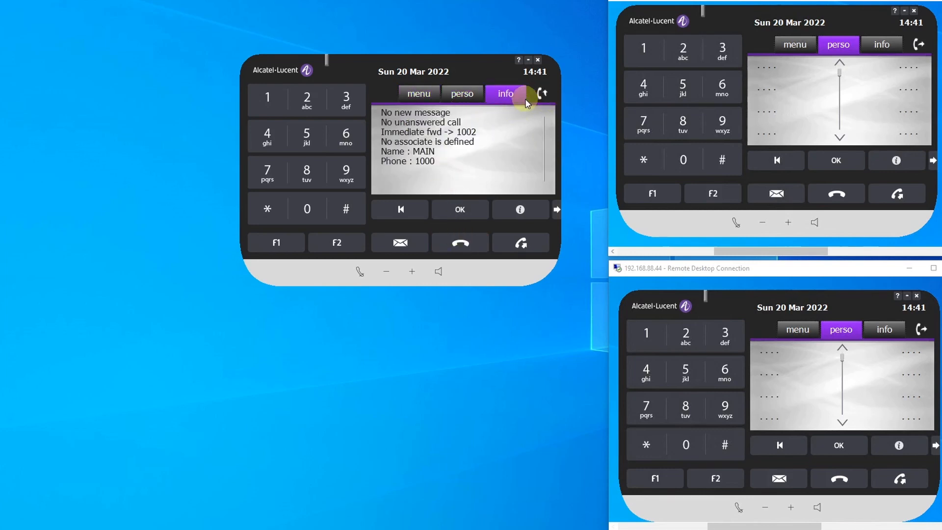
- Deactivate the MAIN softphone's forwarding with the fwd1002 personal key, and close the confirmation
click(454, 101)
click(392, 117)
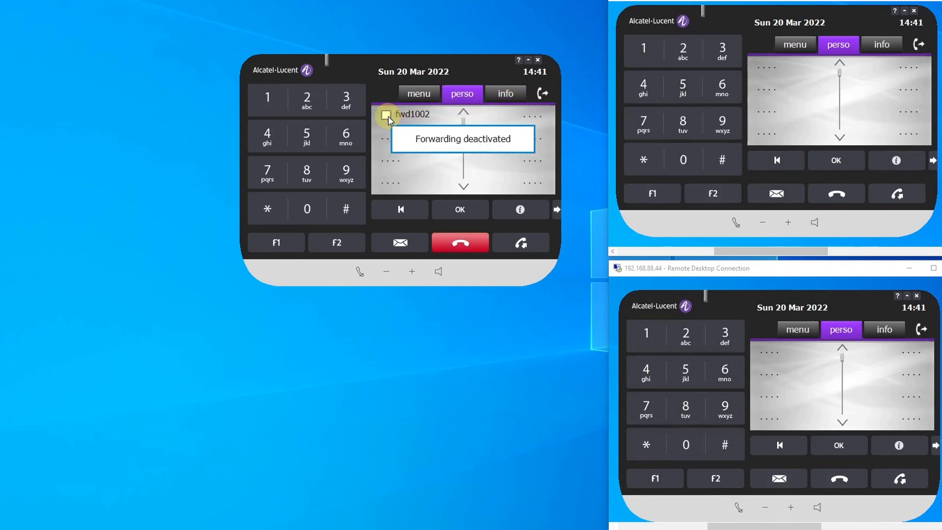
click(420, 95)
click(459, 244)
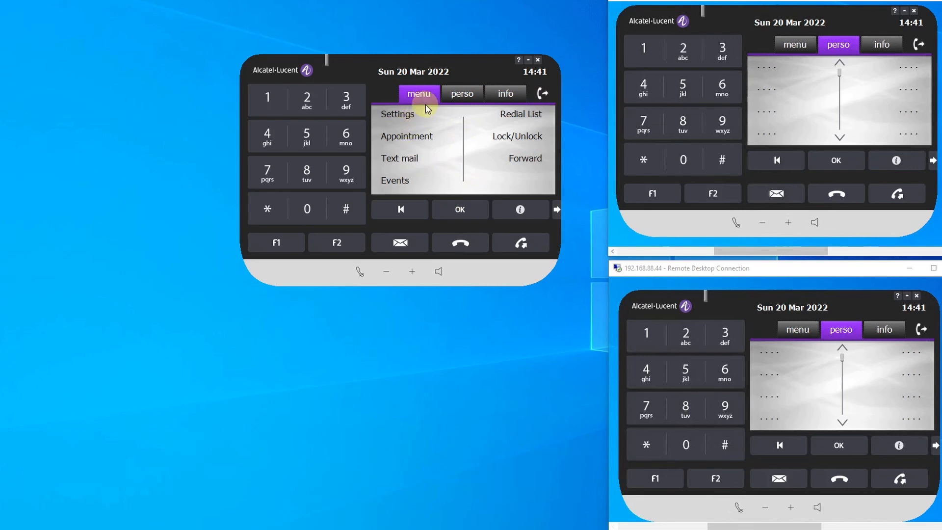
- Open the MAIN softphone's fwd1002 key for modification through the phone's key programming settings
click(406, 123)
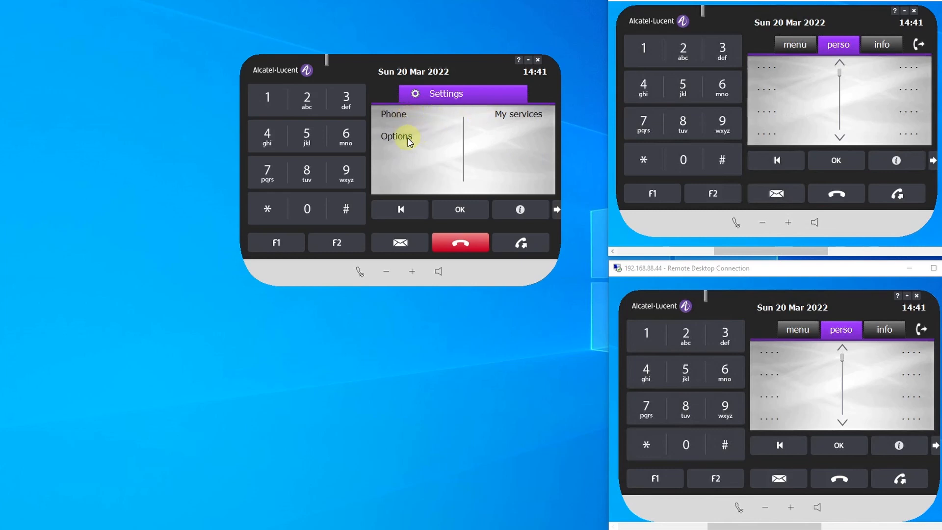
click(396, 115)
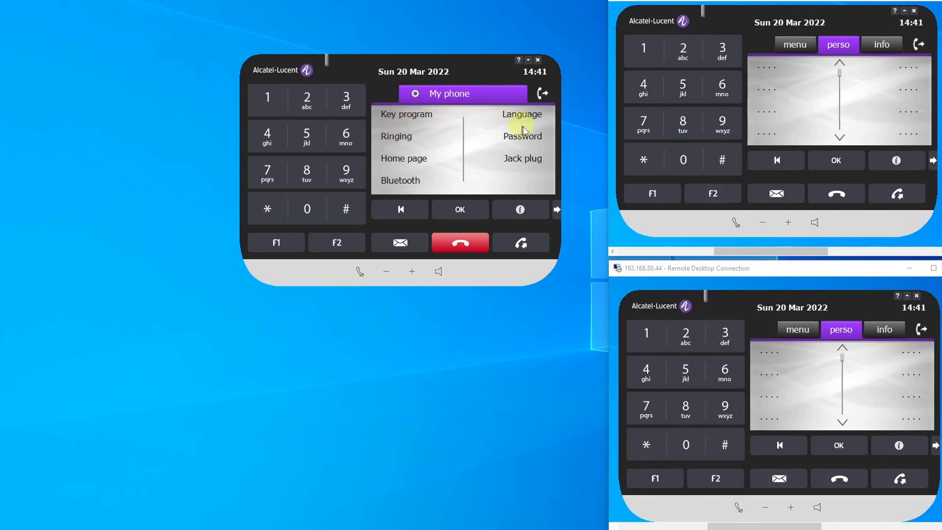
click(410, 121)
click(521, 160)
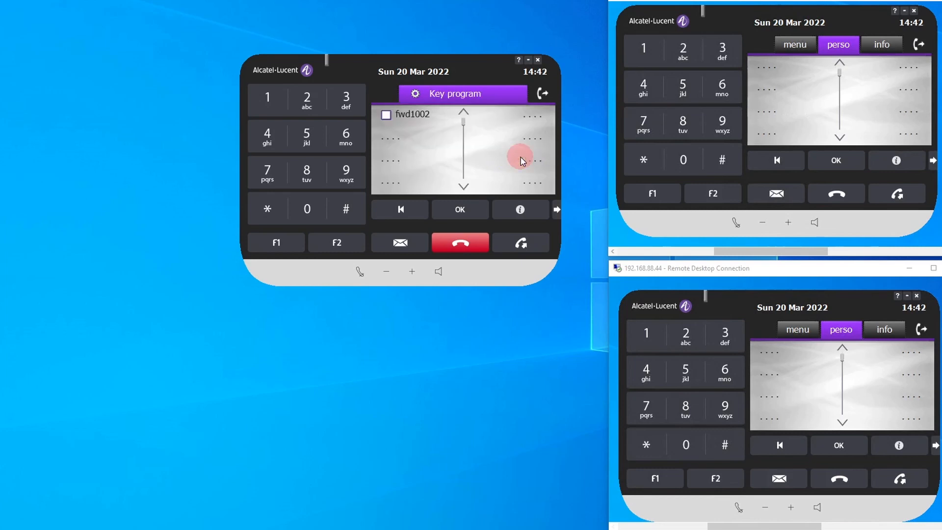
click(413, 118)
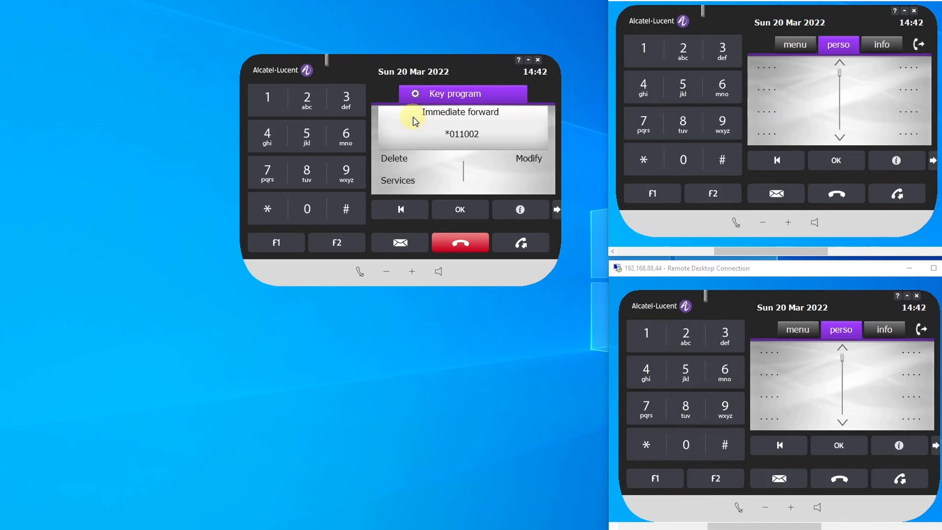
click(533, 164)
- Replace the forward destination in the fwd1002 key's number with an external phone number, apply it, and exit key programming
click(445, 113)
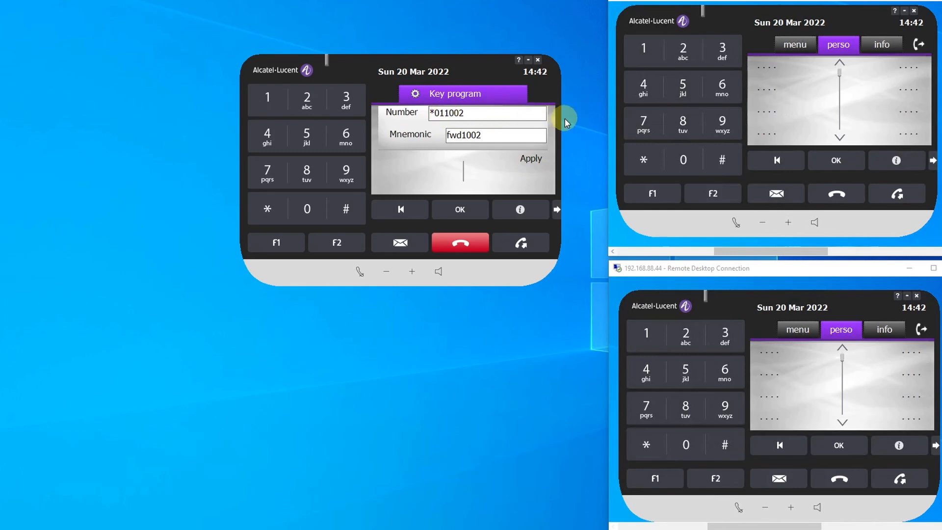
key(Right)
key(Right)
key(Right)
key(Right)
key(BackSpace)
key(BackSpace)
key(BackSpace)
key(BackSpace)
click(532, 167)
click(461, 243)
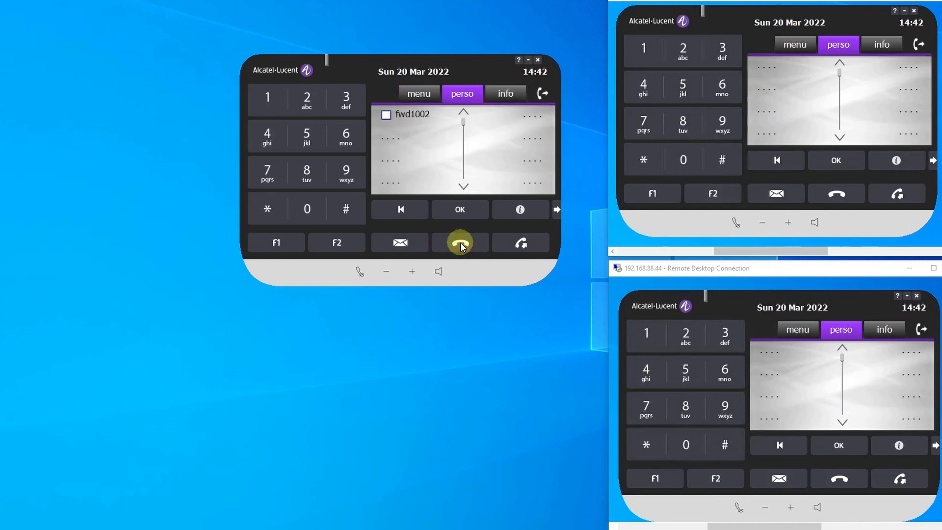
- Try to activate forwarding to the external number with the reprogrammed fwd1002 key, and hang up
click(415, 118)
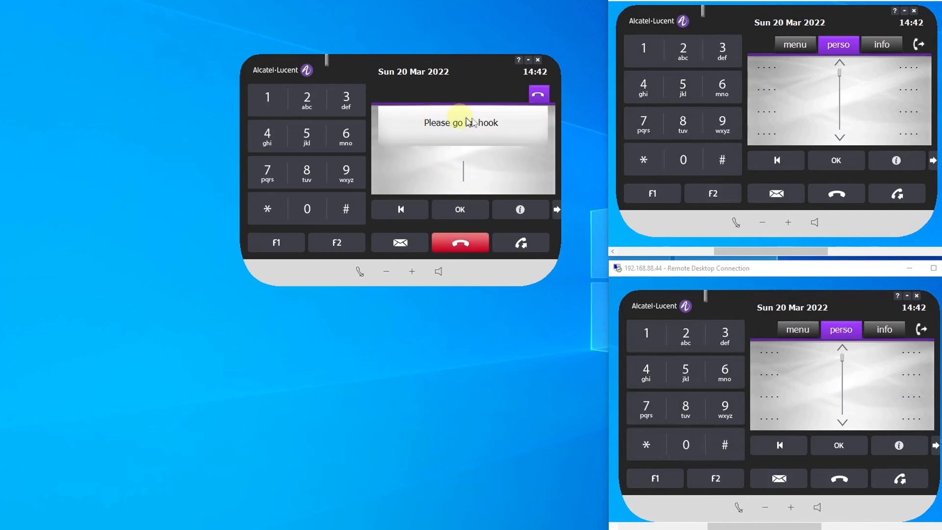
click(475, 244)
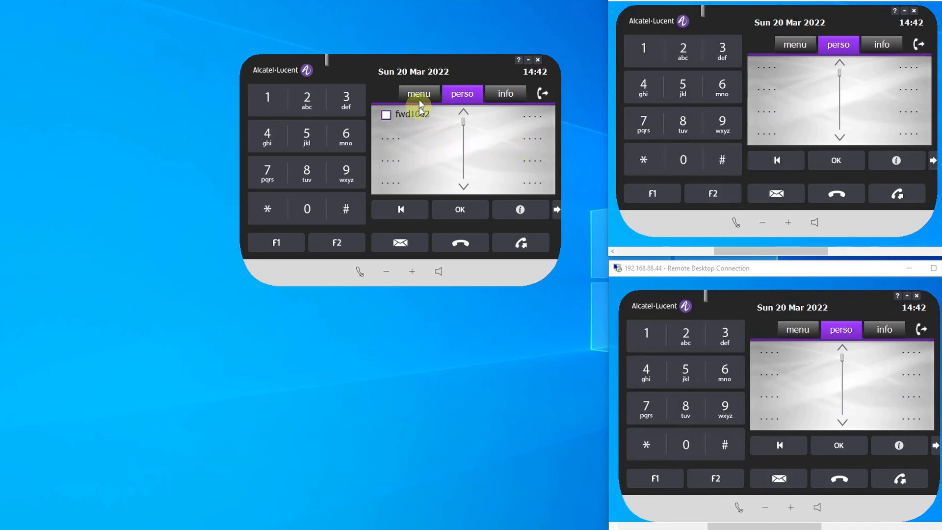
- Move the MAIN softphone slightly, and compare the Forward screen options of the MAIN and Extension 1 softphones
mouse_move(464, 60)
mouse_down()
mouse_move(464, 124)
mouse_move(479, 51)
mouse_up()
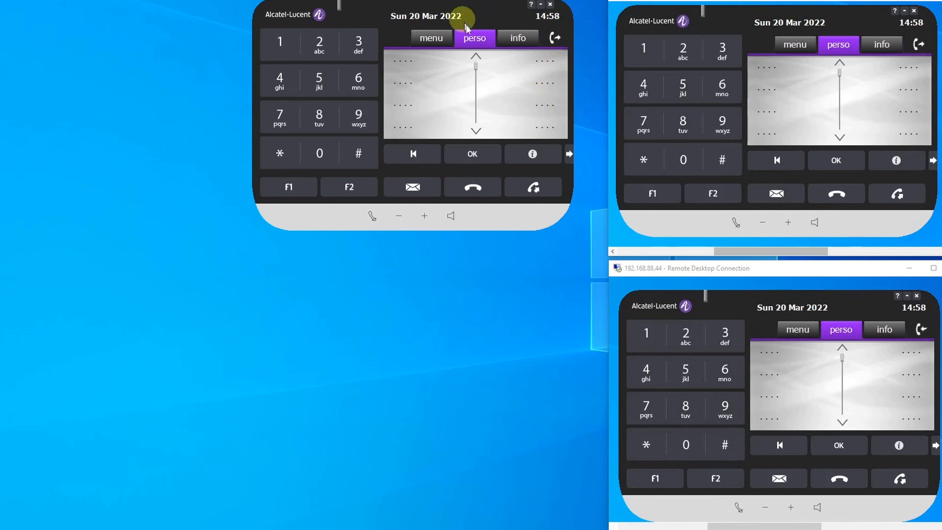
click(553, 41)
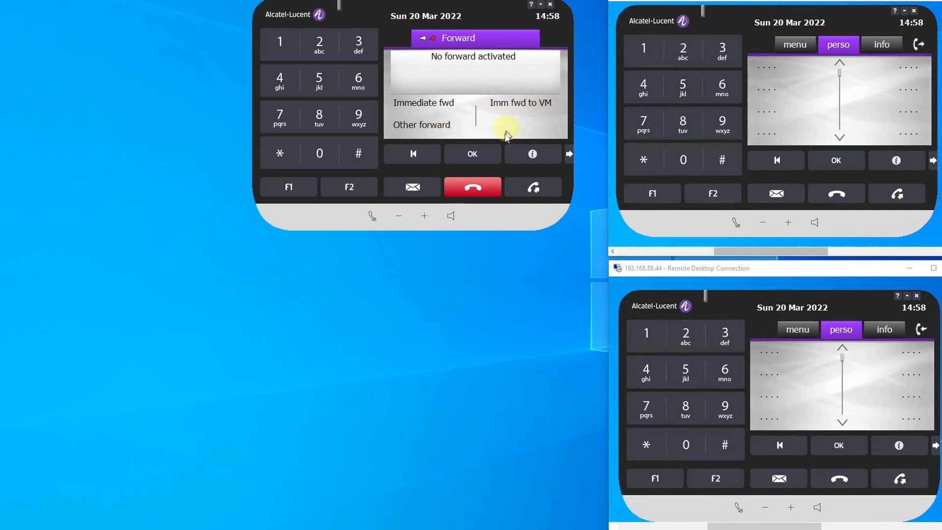
click(918, 44)
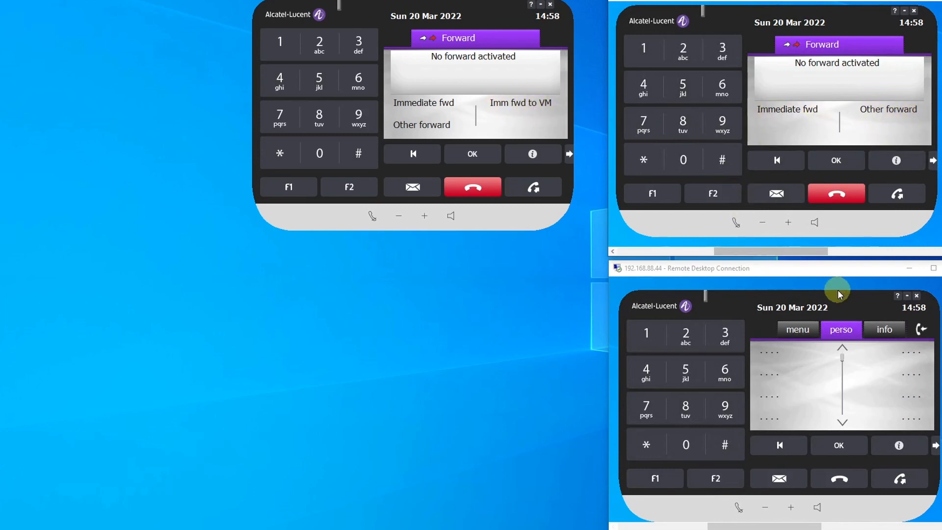
- Deactivate the active forward on the Extension 2 softphone, review the available forward options, and leave its Forward screen
click(920, 329)
click(785, 395)
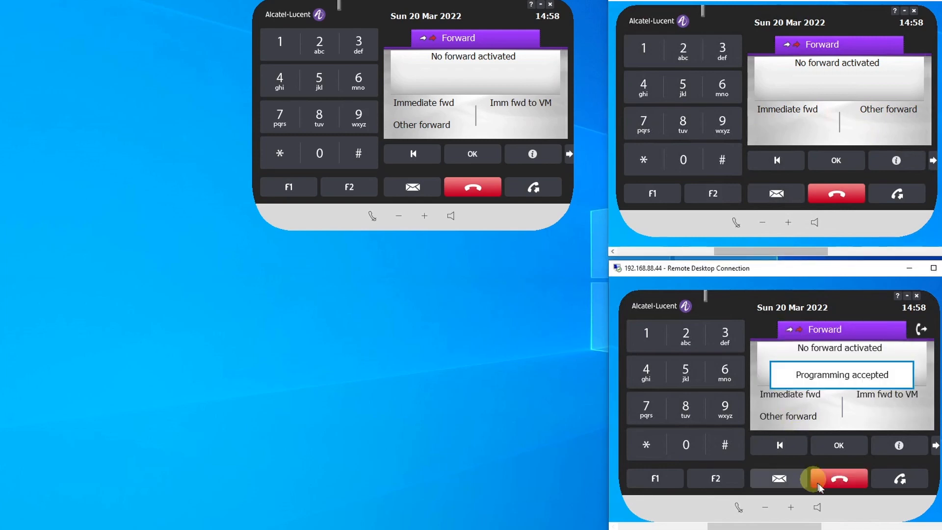
click(919, 330)
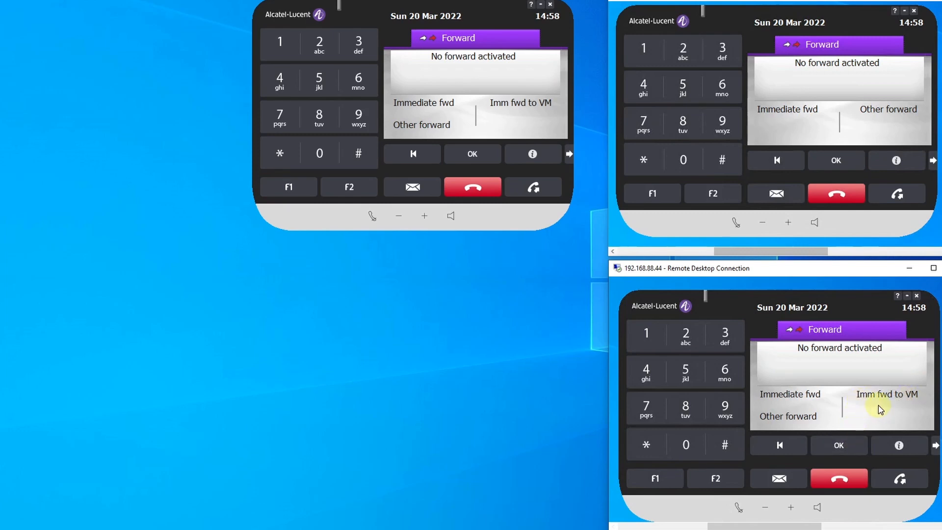
click(831, 489)
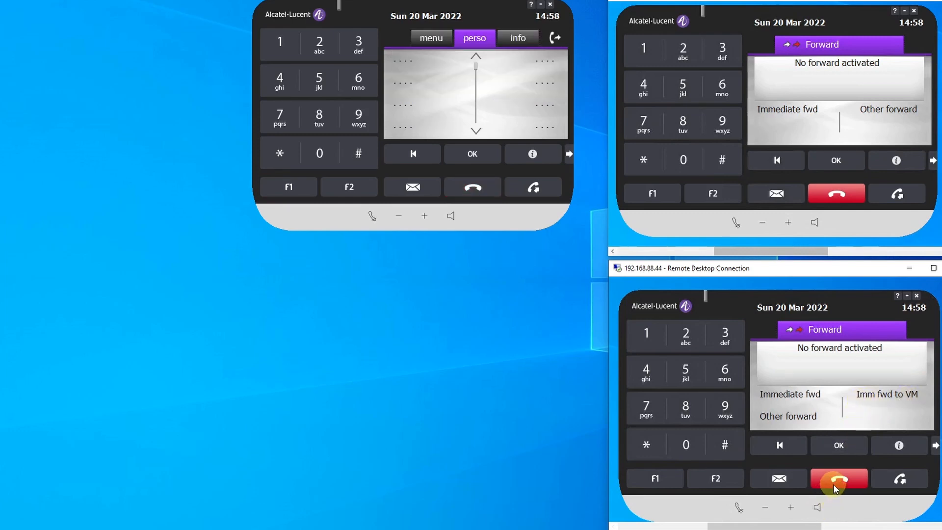
click(849, 480)
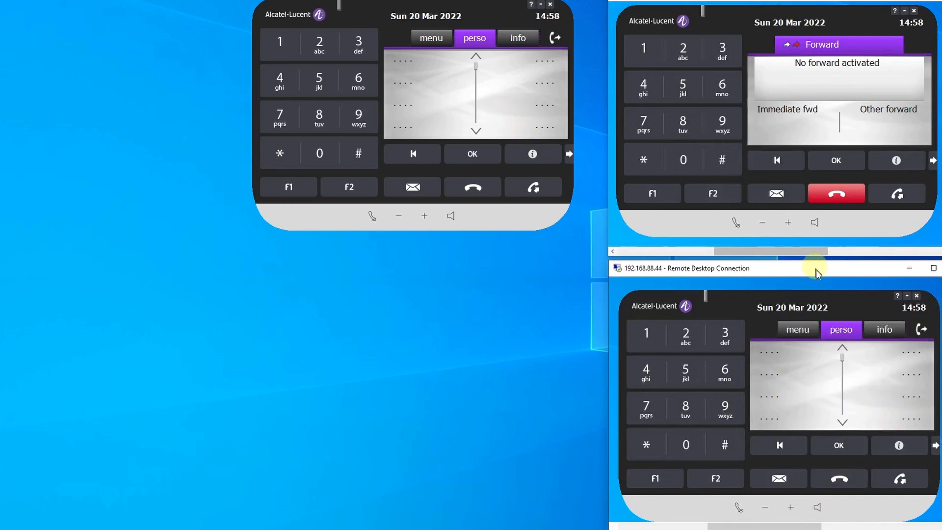
- Check the Extension 2 softphone's forward information and Forward screen options, and leave without changes
click(889, 330)
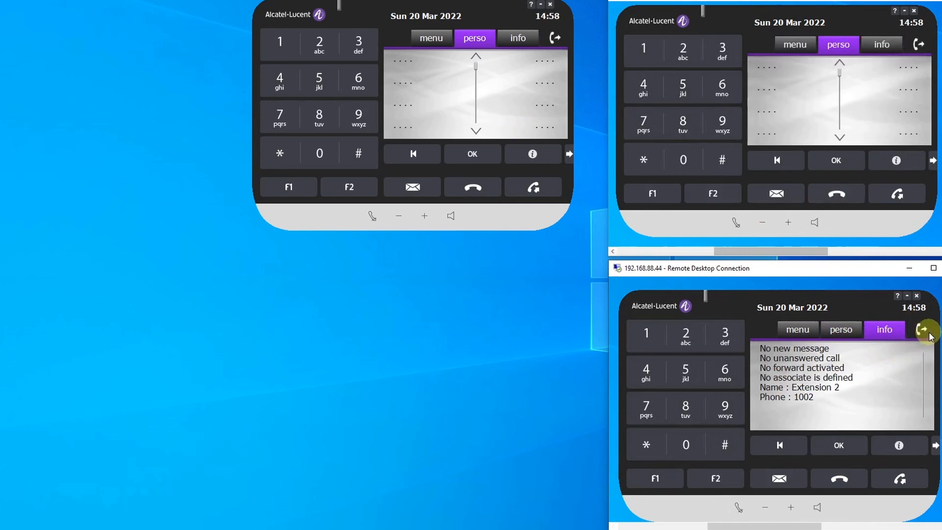
click(922, 333)
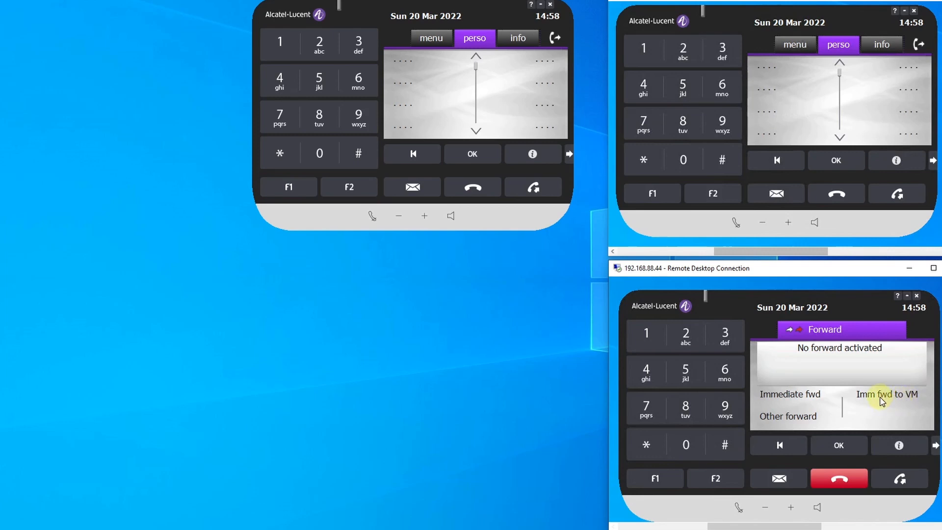
click(854, 476)
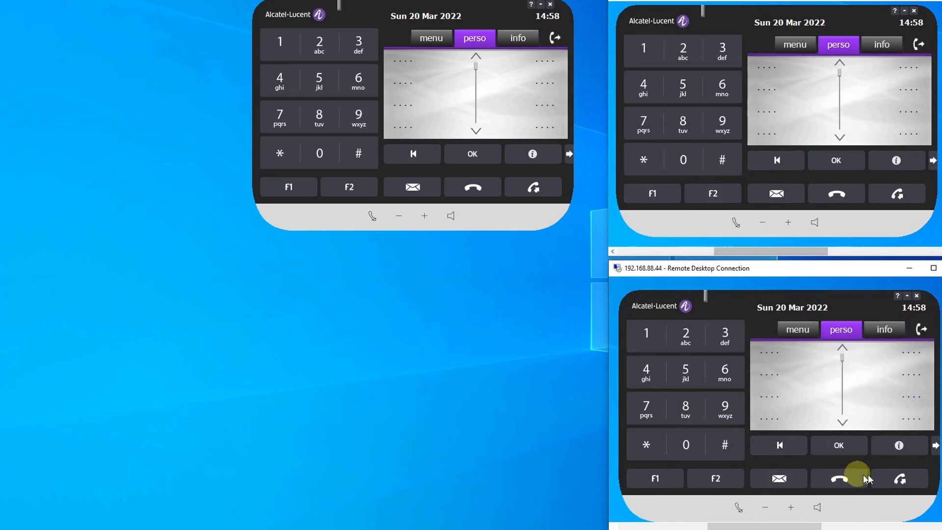
- Forward the Extension 2 softphone to voice mail using prefix *01 and the Voice msg option, and check its forward information
click(647, 445)
click(683, 445)
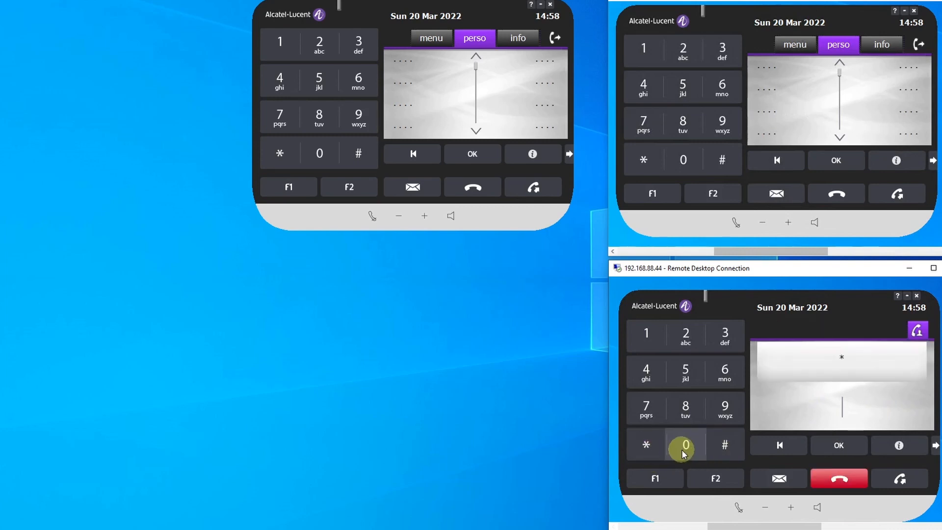
click(647, 338)
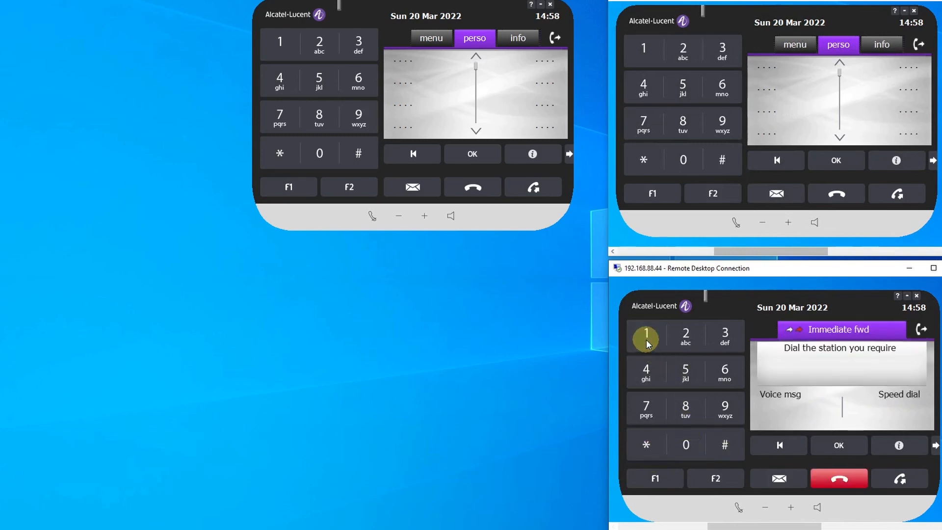
click(785, 398)
click(839, 478)
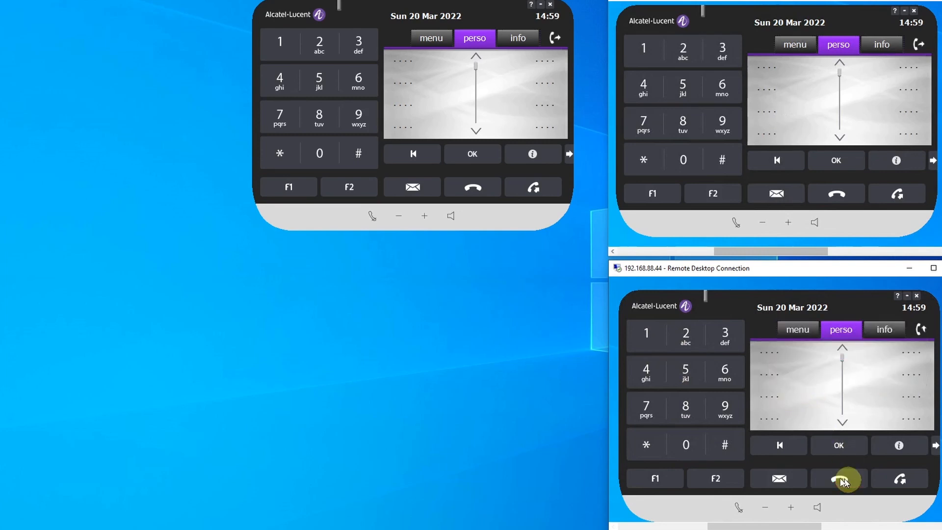
click(885, 330)
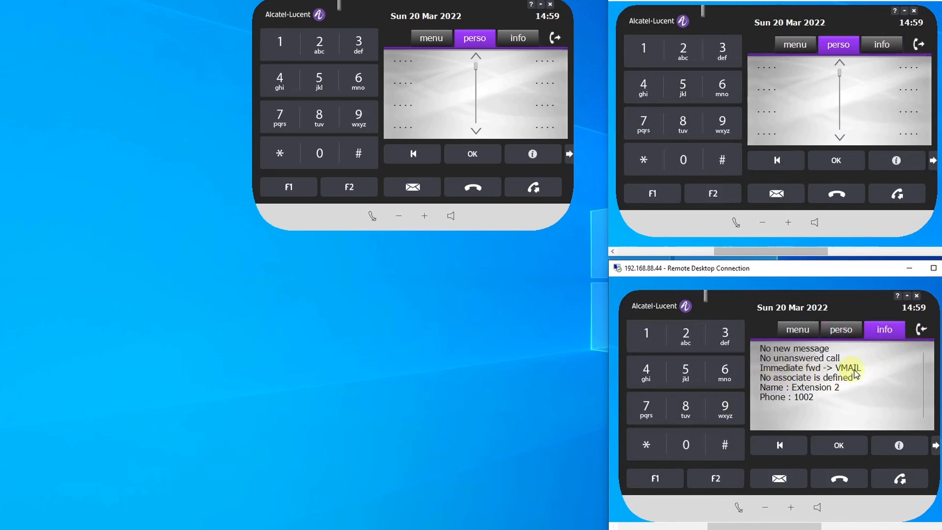
- Deactivate the immediate forward to voice mail on the Extension 2 softphone and check its forward information
click(921, 330)
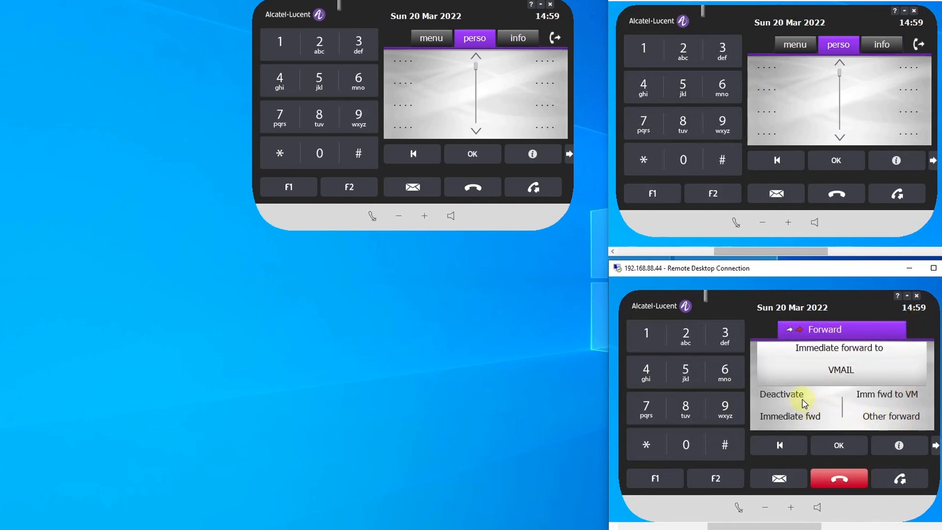
click(785, 395)
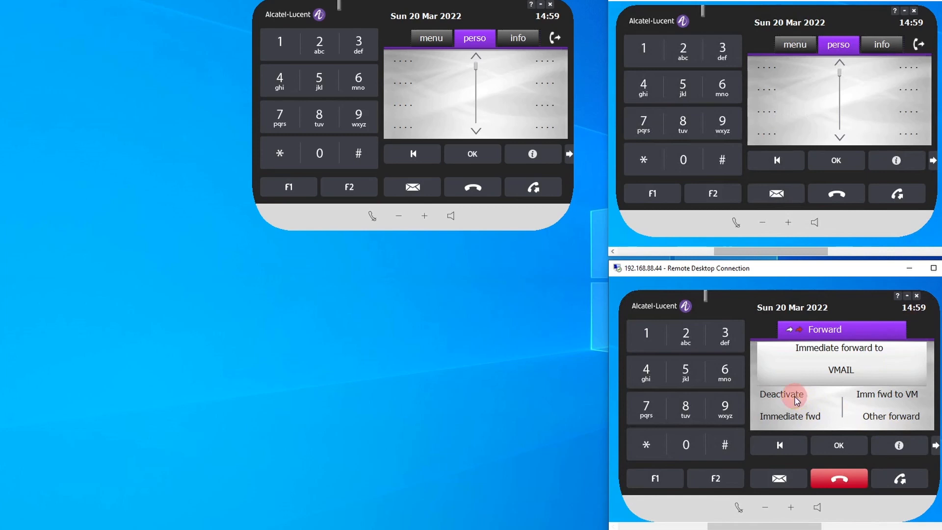
click(842, 481)
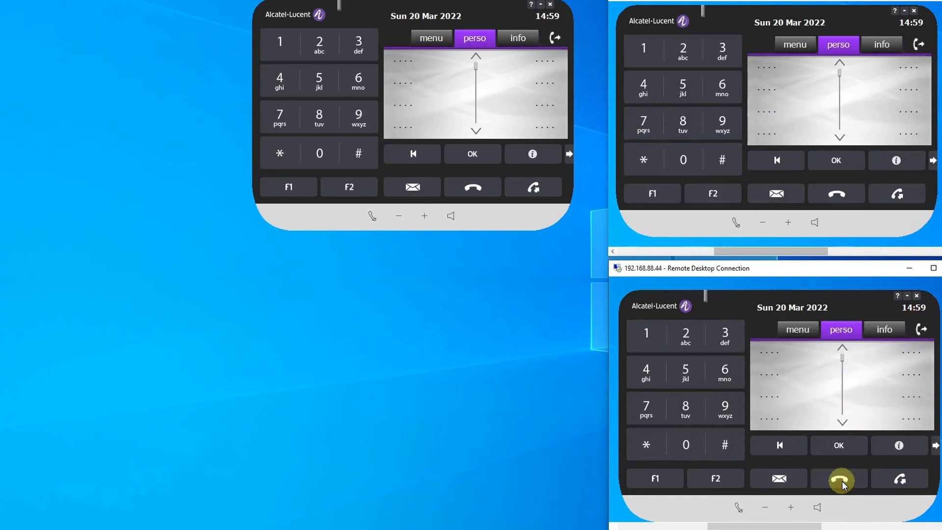
click(878, 334)
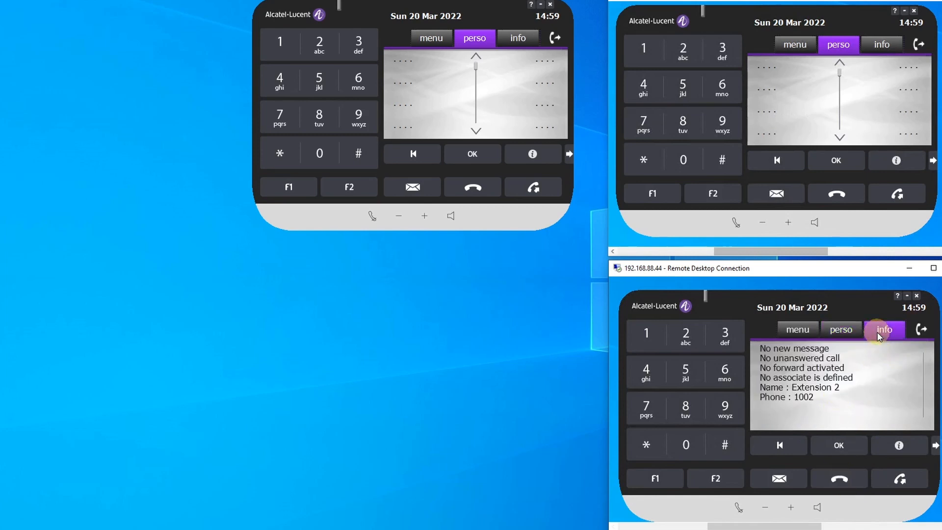
- Program the first personal key of the Extension 2 softphone as a speed dial with the number *011099
click(836, 332)
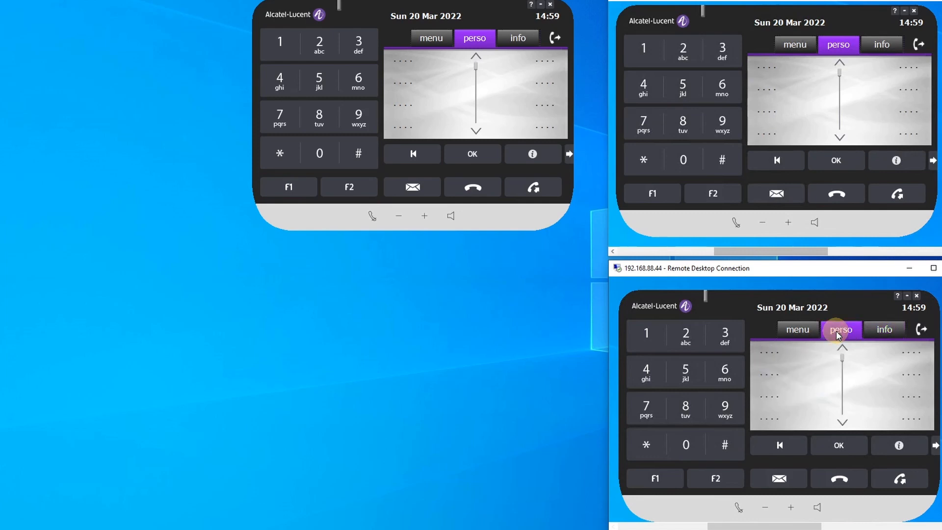
click(773, 353)
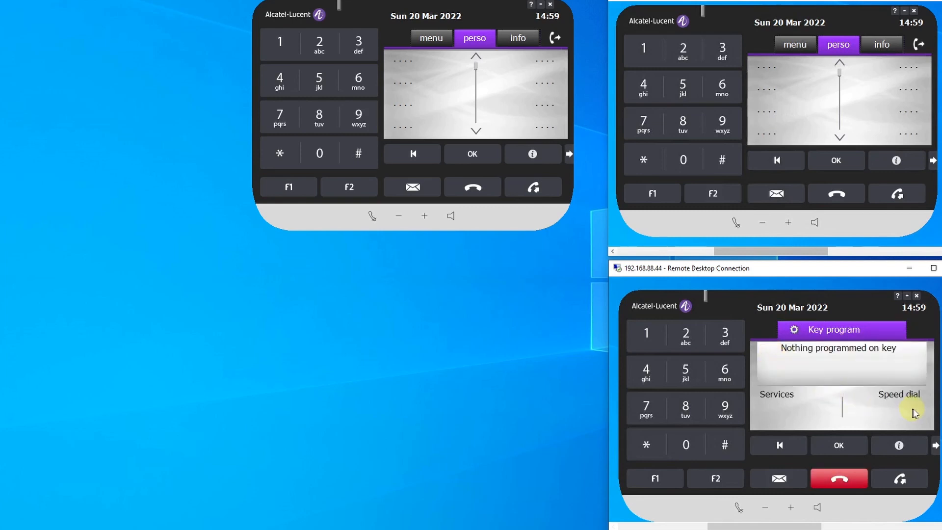
click(904, 396)
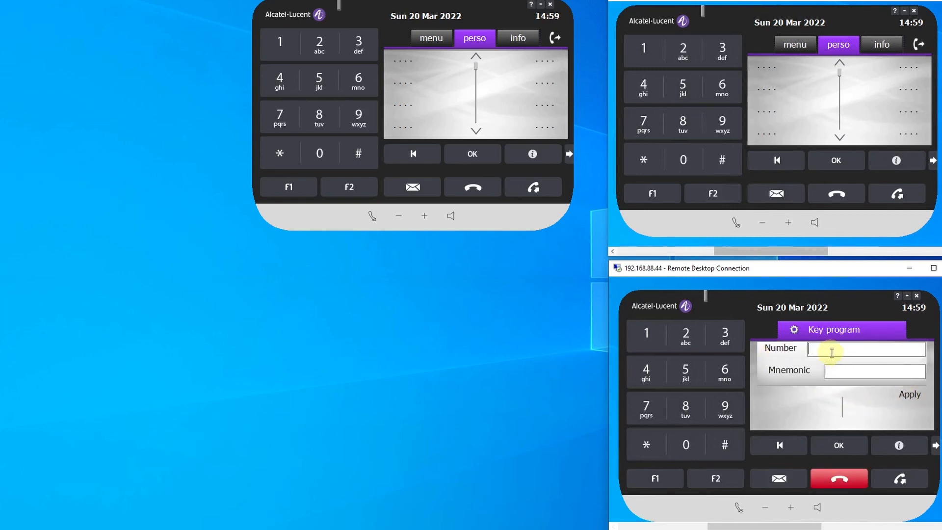
click(654, 448)
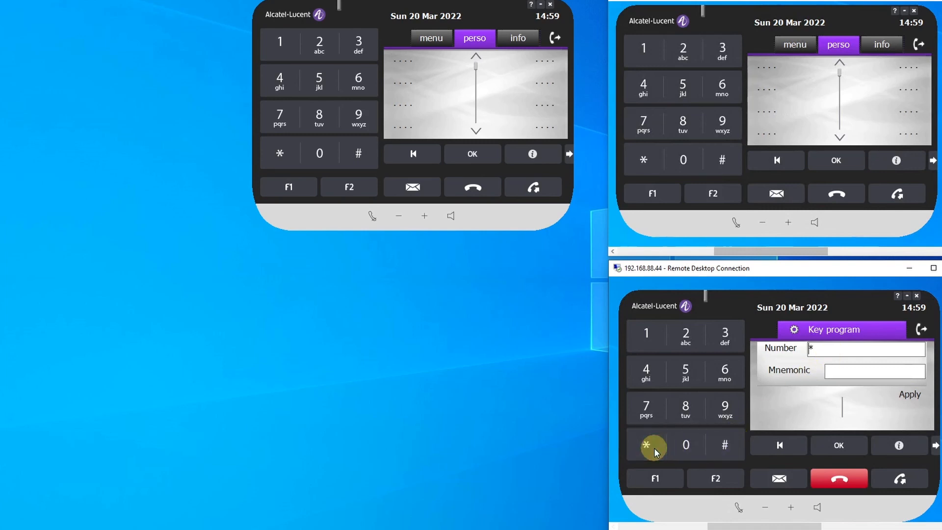
click(697, 448)
click(649, 338)
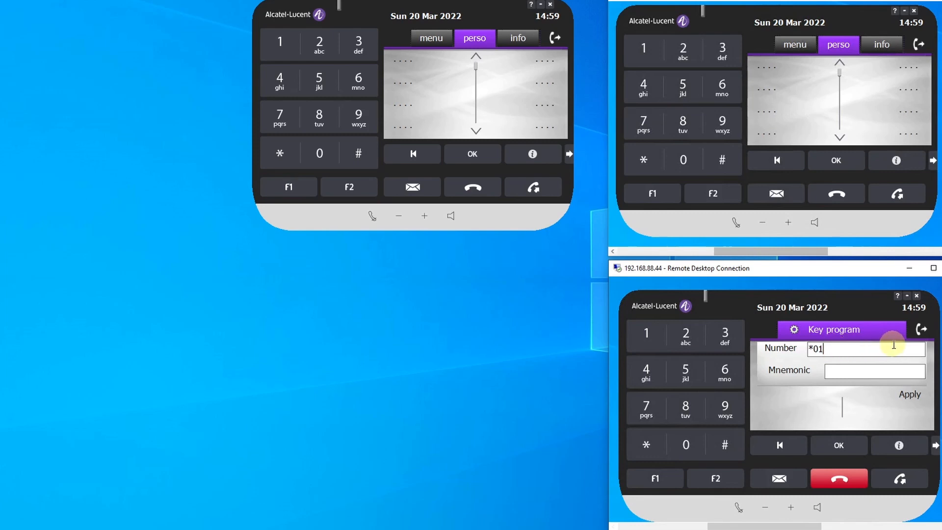
text(1099)
- Give the speed dial key the mnemonic fwdVM, apply it, and leave key programming
click(861, 370)
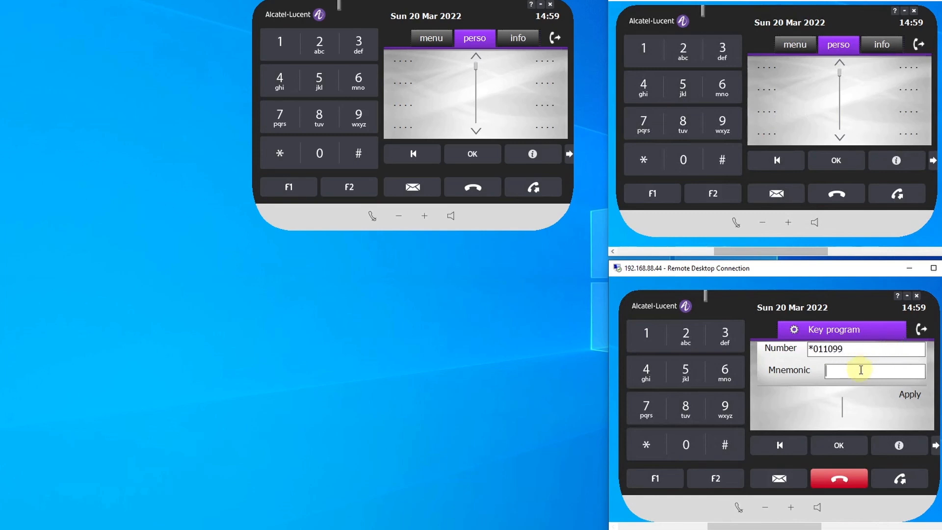
text(fwdVM)
click(909, 395)
click(841, 479)
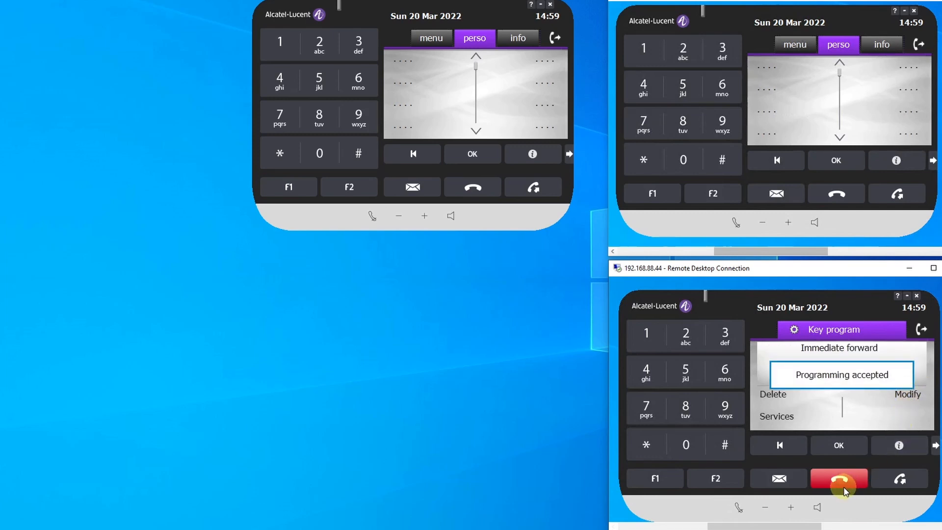
click(847, 480)
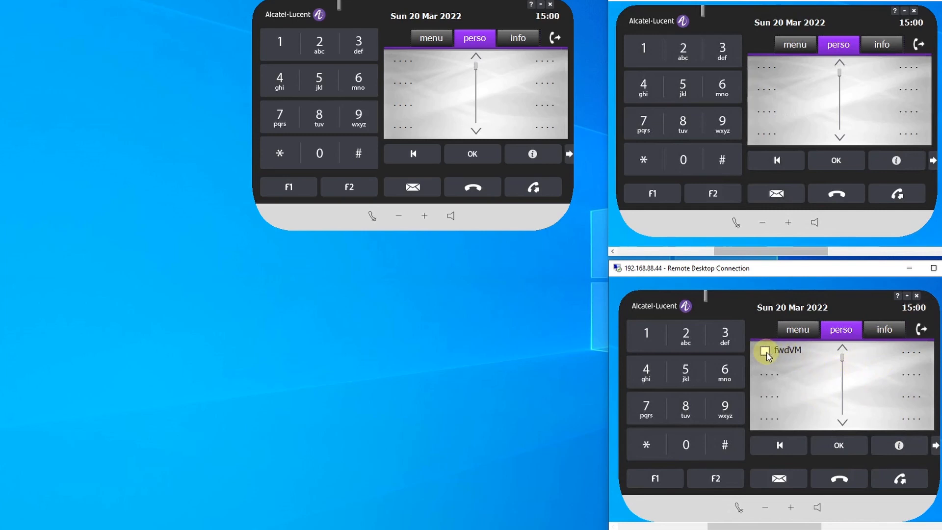
- Activate forwarding to voice mail with the fwdVM key on the Extension 2 softphone and check its forward information
click(766, 353)
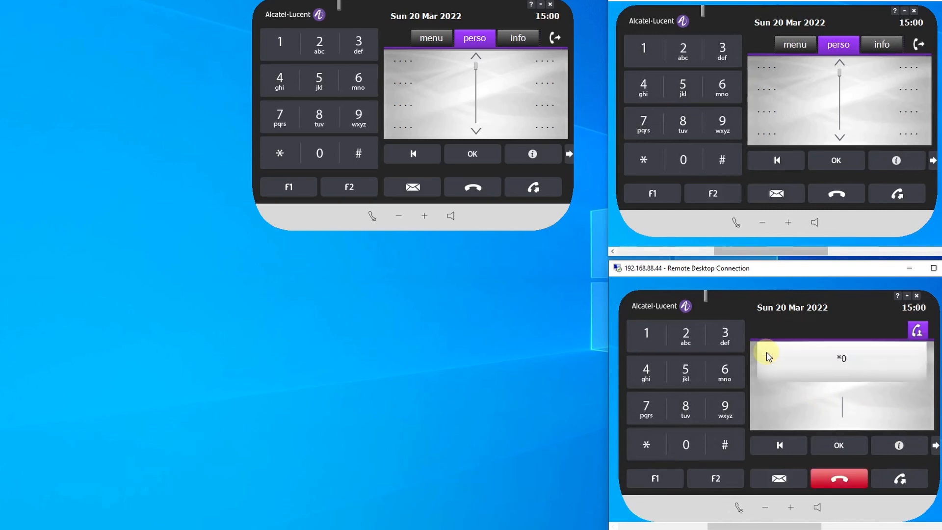
click(848, 483)
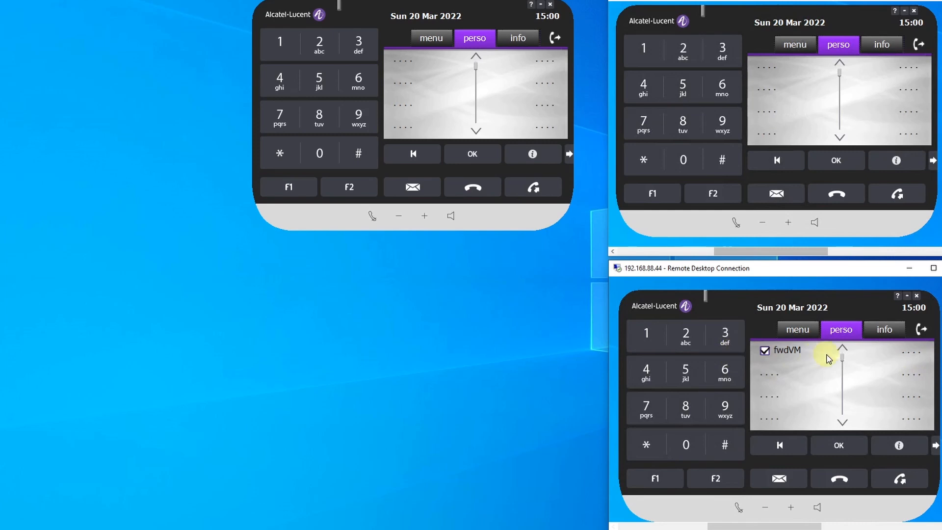
click(897, 330)
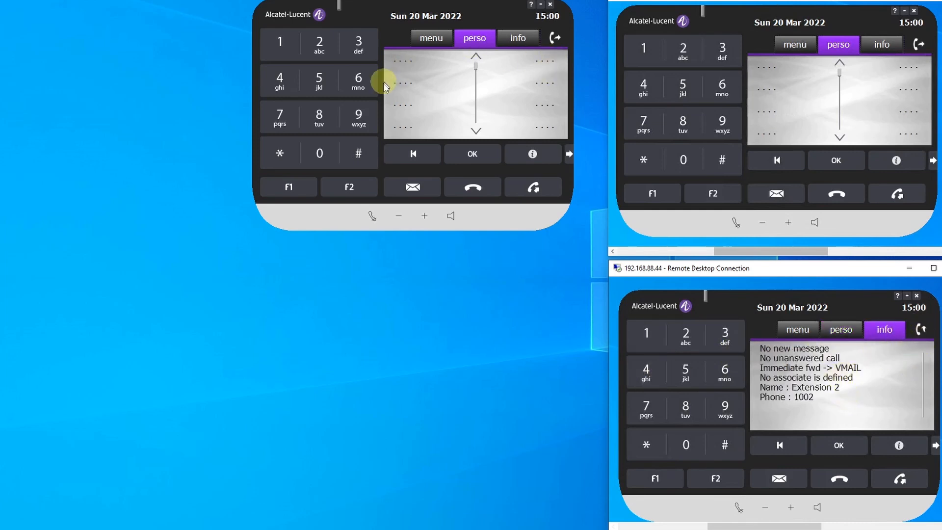
- Call extension 1002 from the MAIN softphone to leave a voice message
click(282, 45)
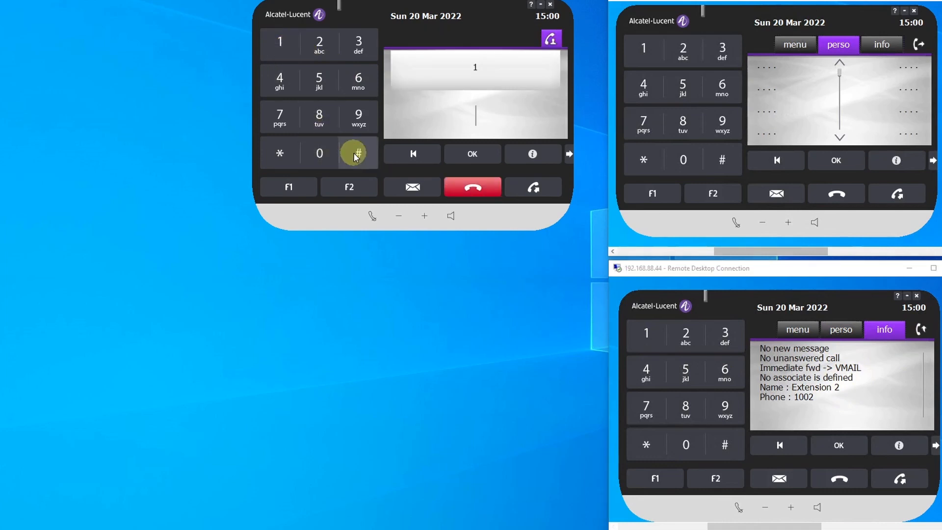
click(318, 155)
click(317, 154)
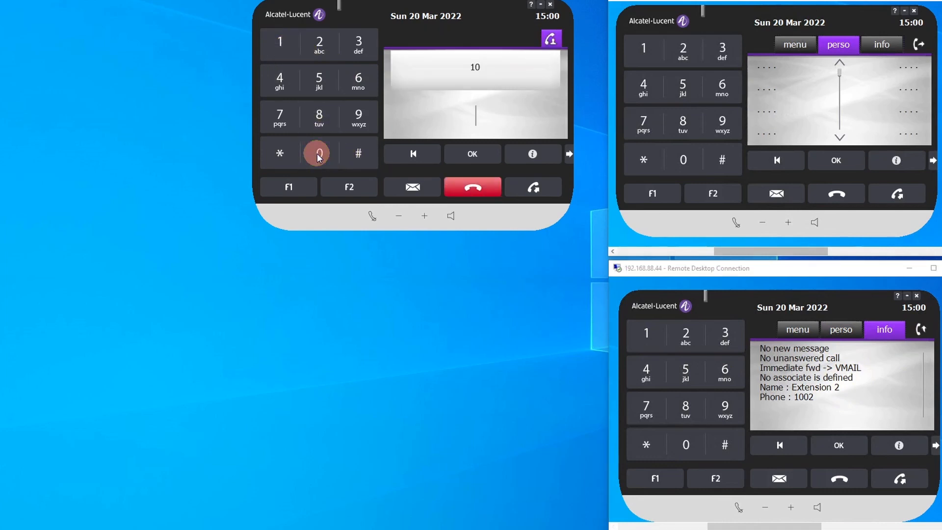
click(319, 49)
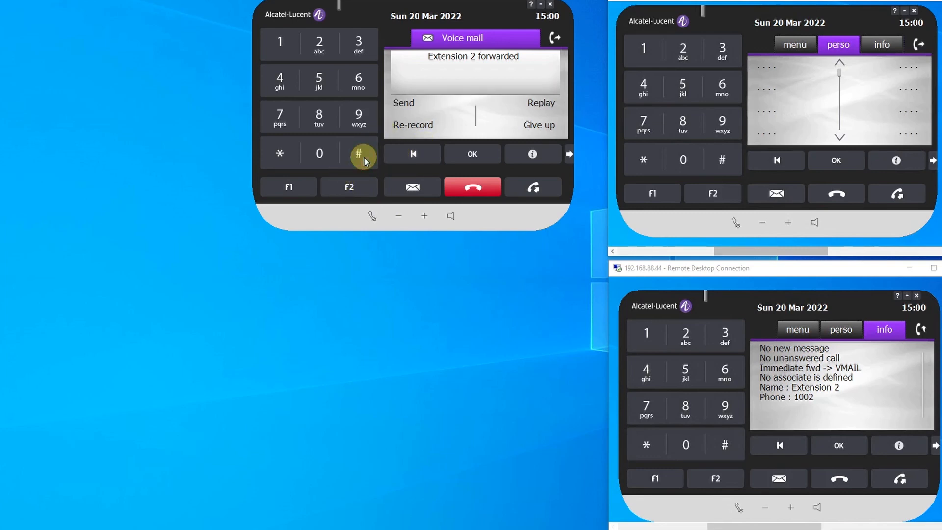
- Send the recorded voice message from the MAIN softphone with Normal priority and end the call
click(280, 44)
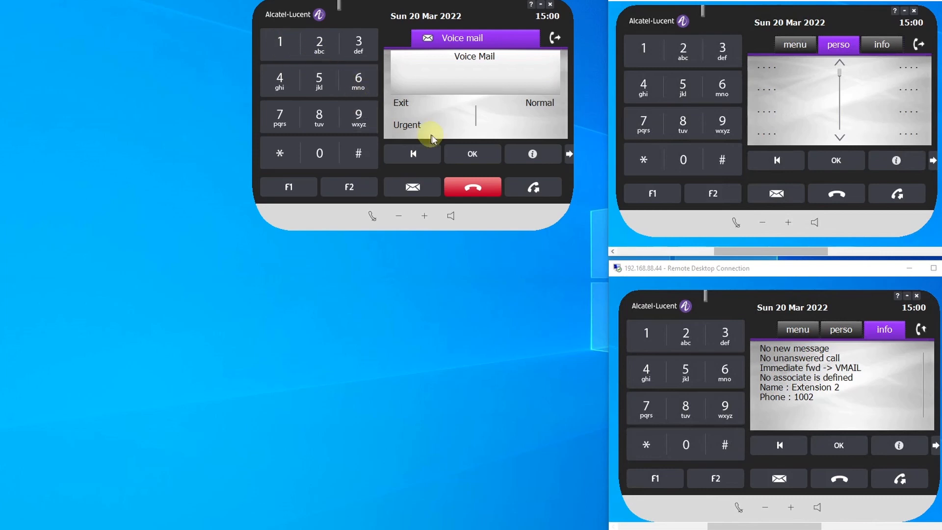
click(540, 104)
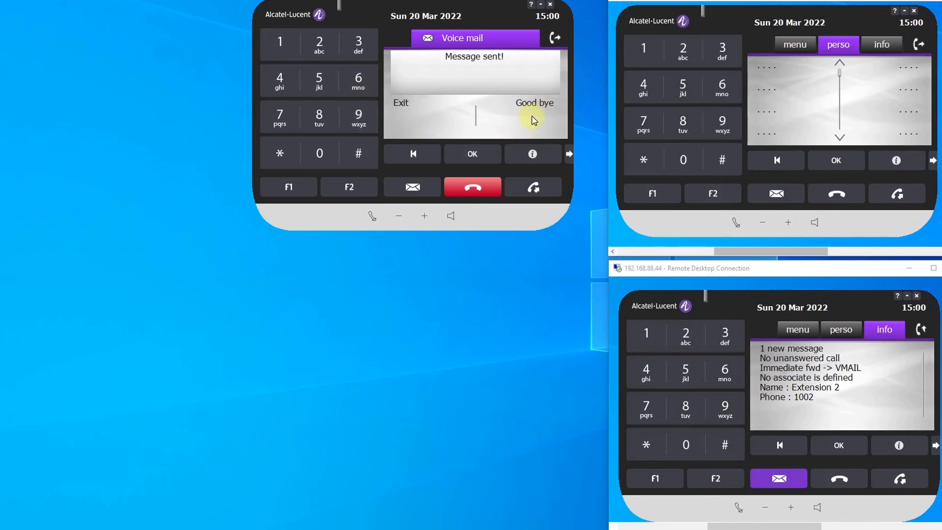
click(532, 105)
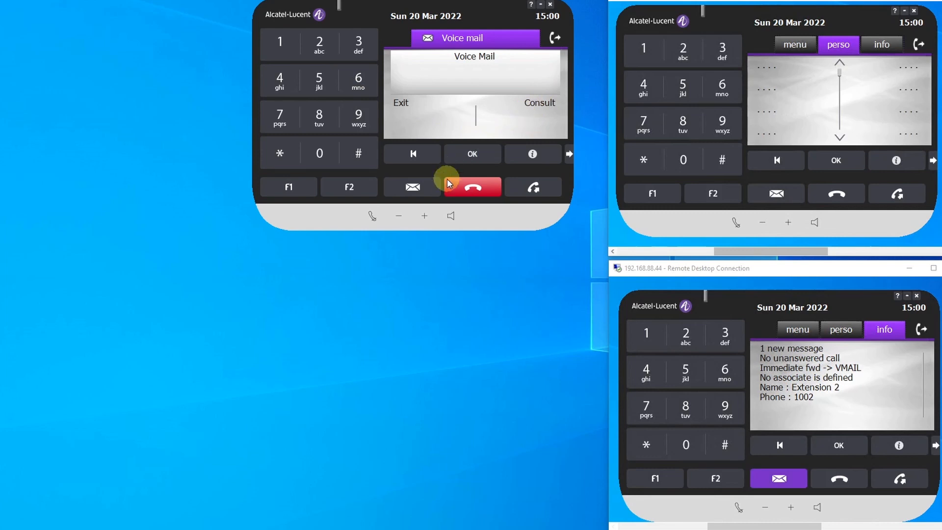
click(471, 187)
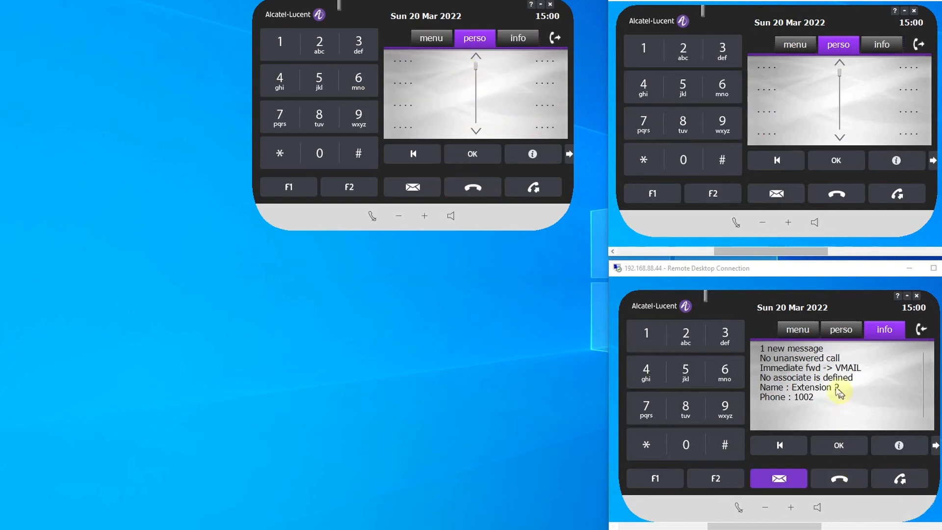
- Open the new voice message on the Extension 2 softphone, enter the mailbox password, and finish the requested recording
click(780, 478)
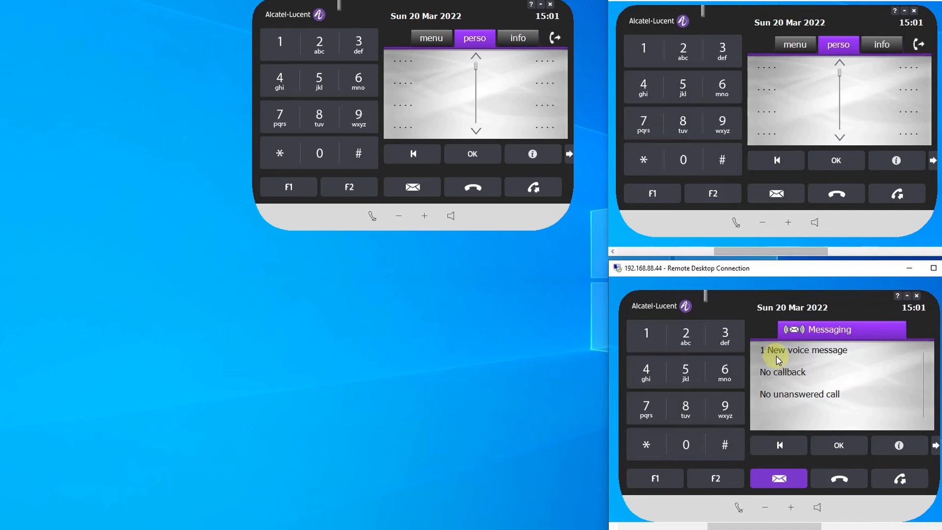
click(790, 357)
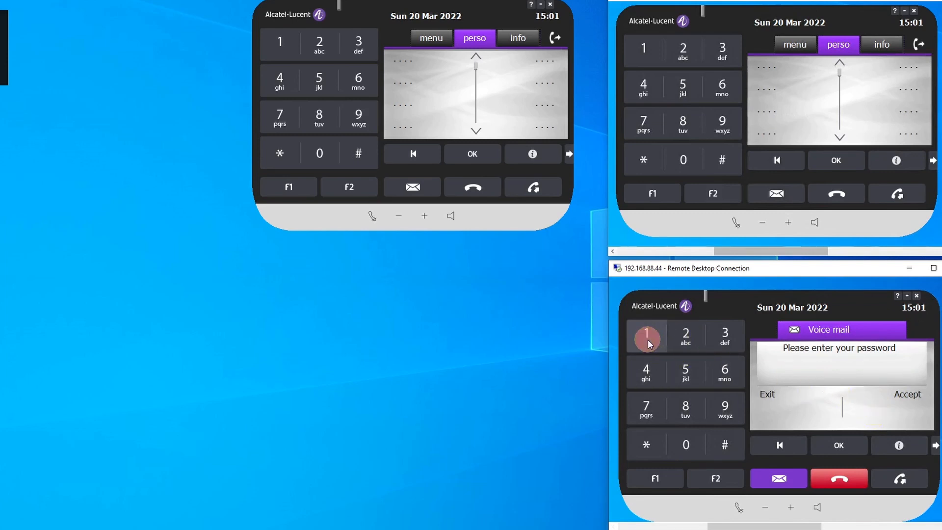
click(686, 338)
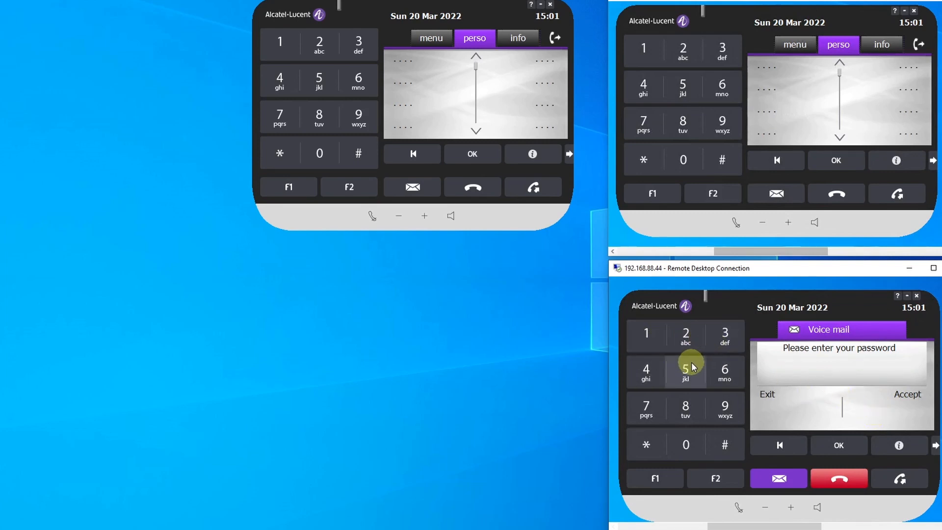
click(908, 398)
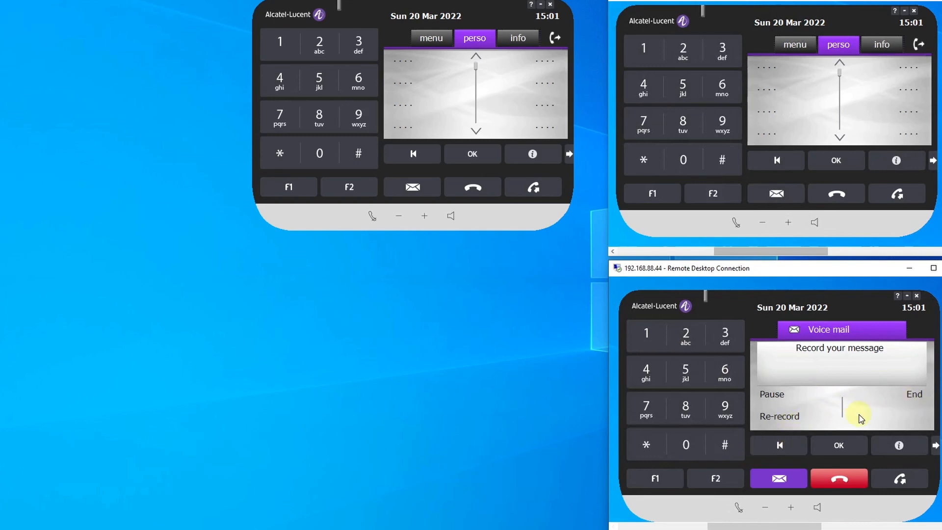
click(725, 446)
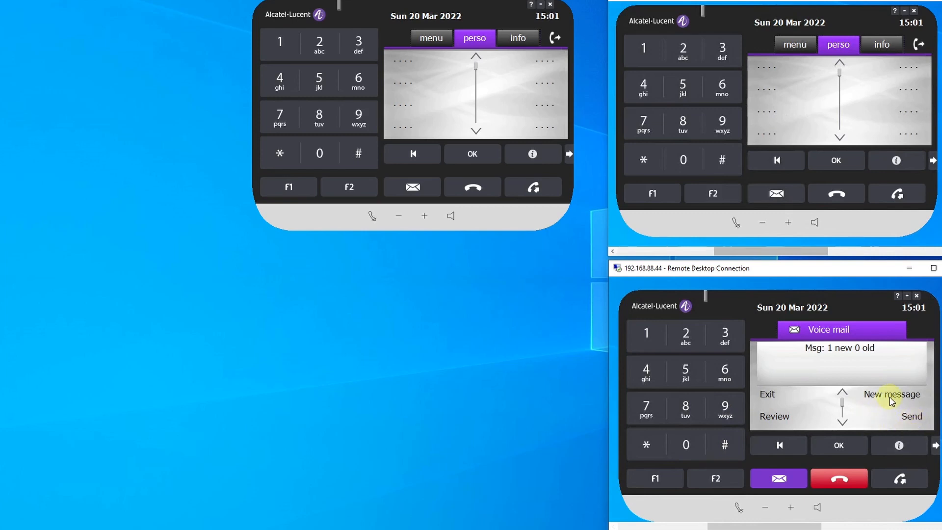
- Play the new voice message from MAIN in Extension 2's mailbox and leave voice mail
click(645, 334)
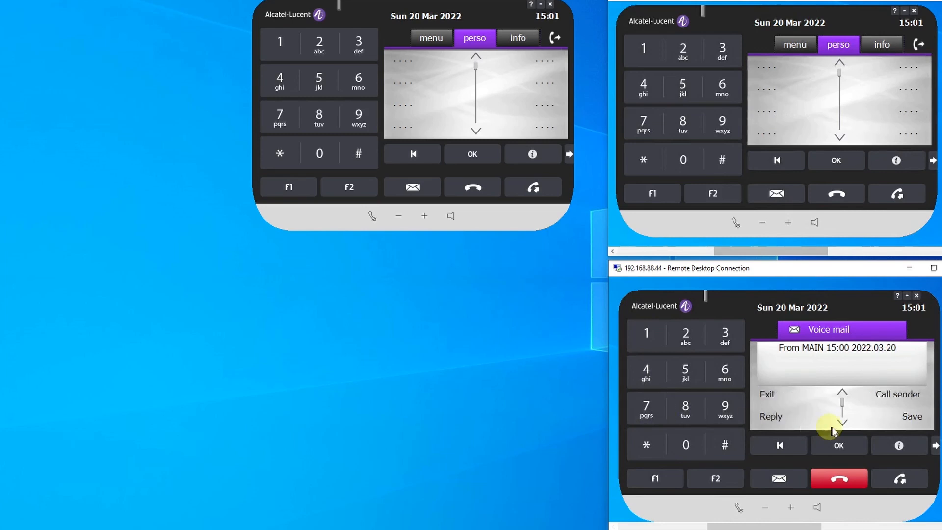
click(653, 414)
click(840, 474)
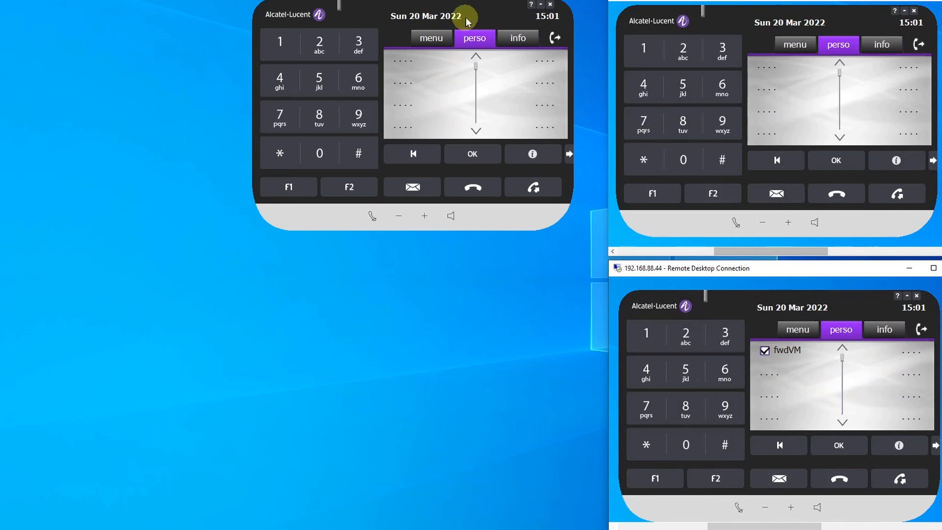
- Move the MAIN softphone slightly closer to the Extension 1 softphone
click(453, 54)
drag(454, 13, 478, 5)
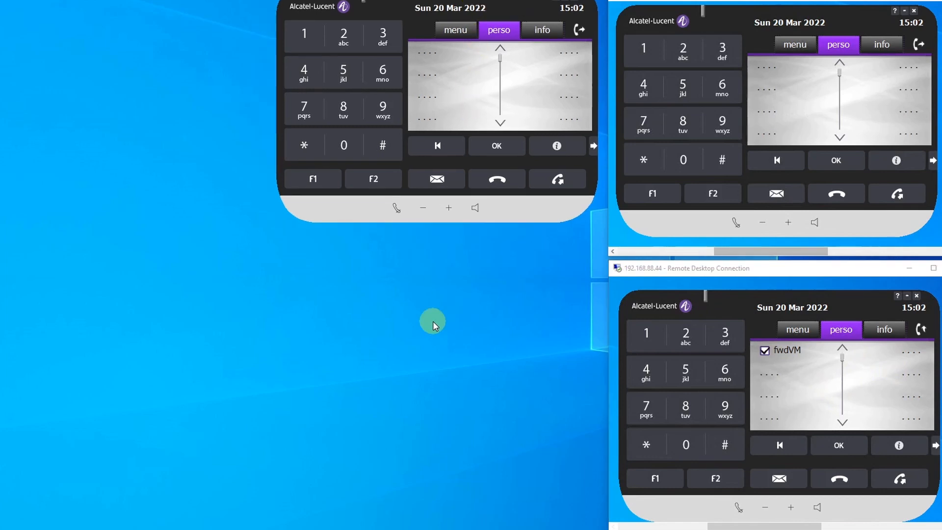